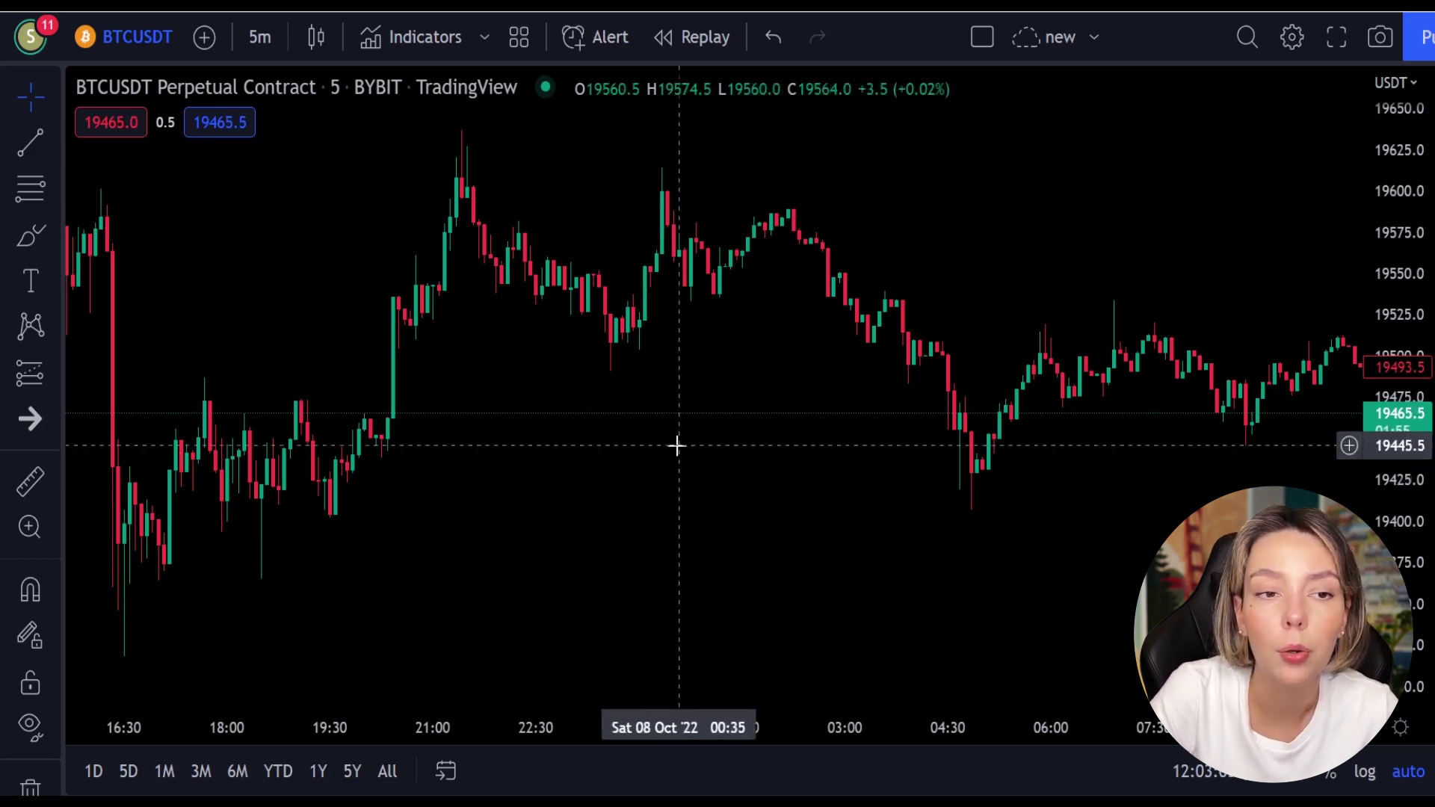
Step: Pan the BTCUSDT 5-minute chart back to the 6 October 2022 candles around 20,000
{"action": "left_click_drag", "start_coordinate": [792, 392], "coordinate": [526, 452]}
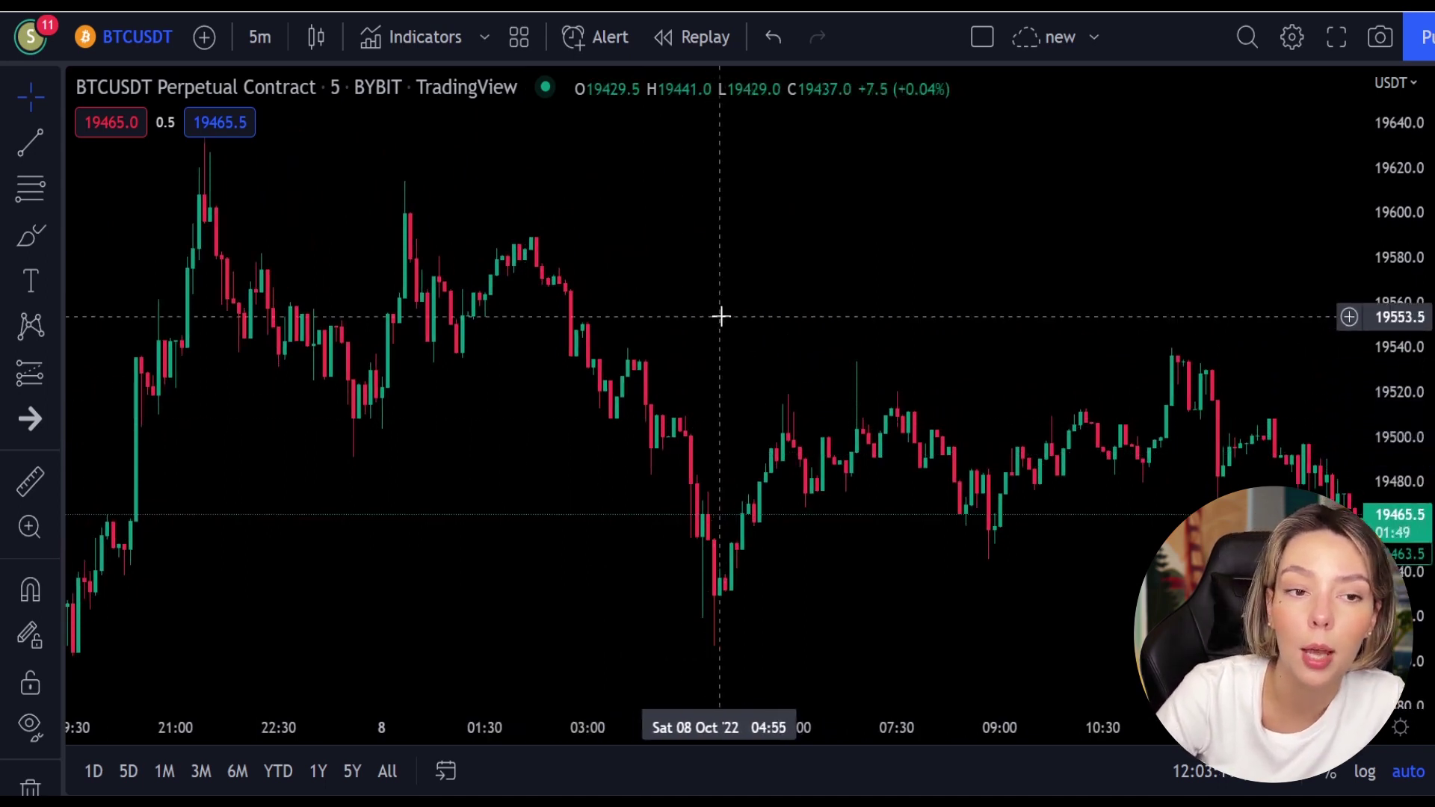
{"action": "left_click_drag", "start_coordinate": [720, 317], "coordinate": [820, 339]}
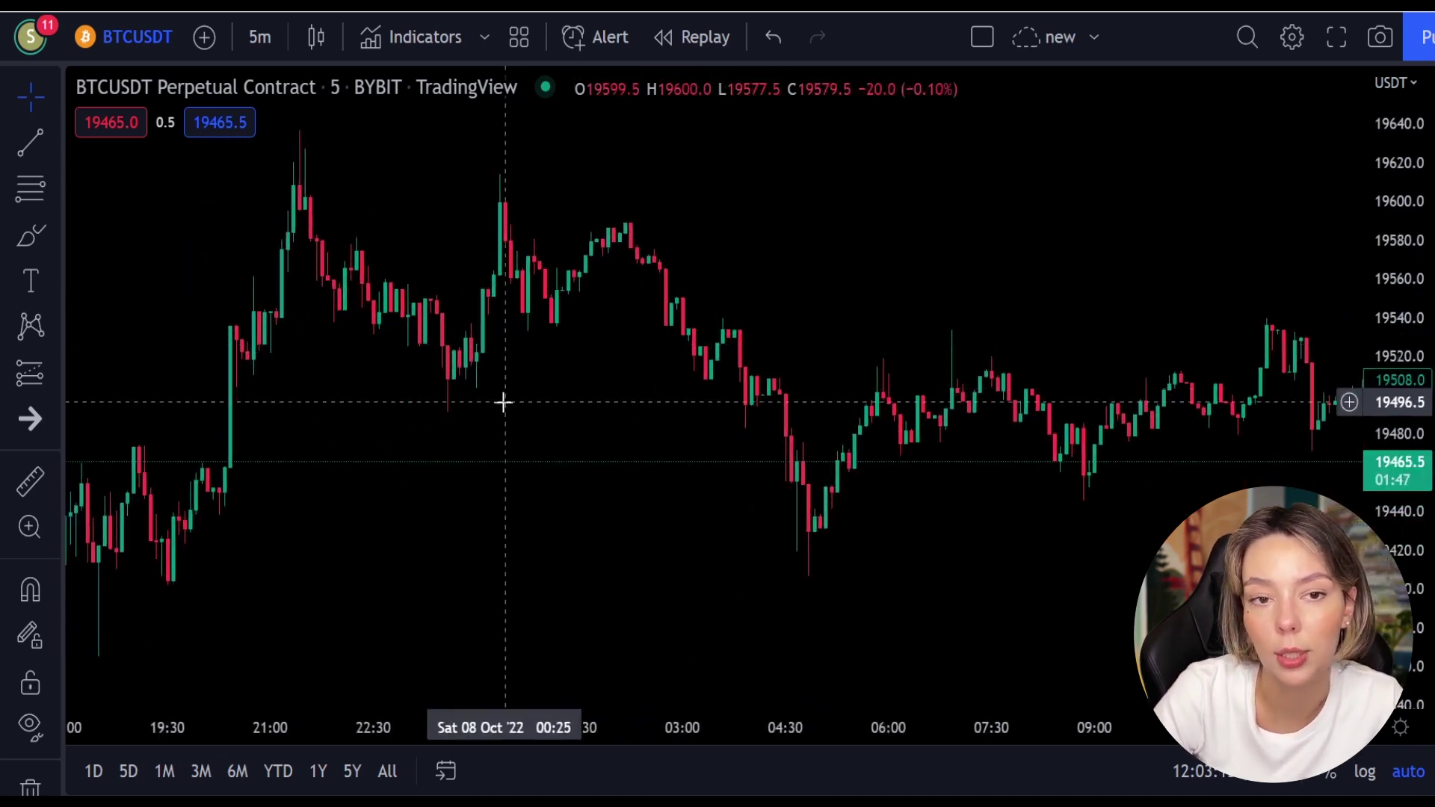
{"action": "left_click_drag", "start_coordinate": [479, 407], "coordinate": [754, 520]}
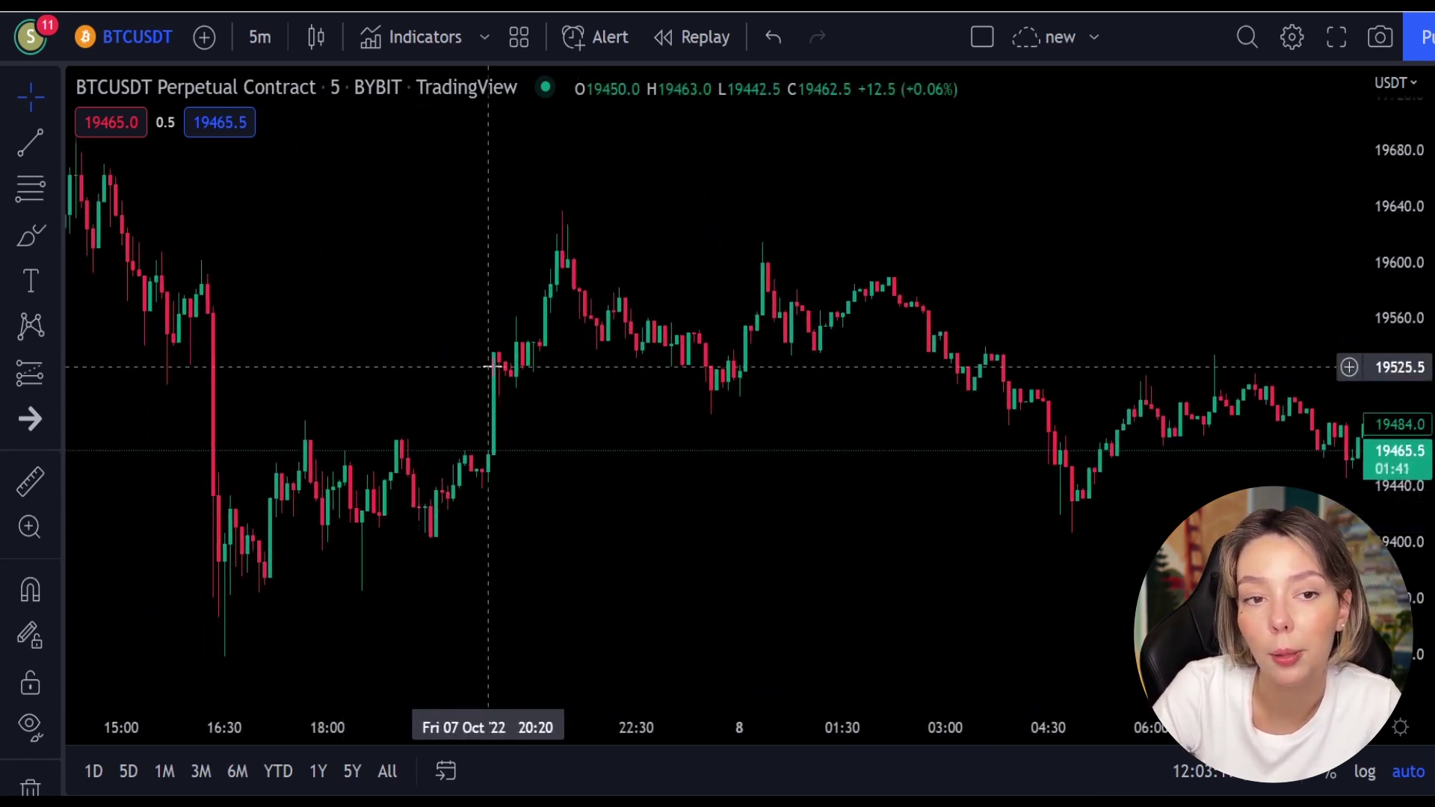
{"action": "left_click_drag", "start_coordinate": [399, 304], "coordinate": [810, 455]}
{"action": "left_click_drag", "start_coordinate": [253, 378], "coordinate": [875, 580]}
{"action": "left_click_drag", "start_coordinate": [390, 355], "coordinate": [690, 491]}
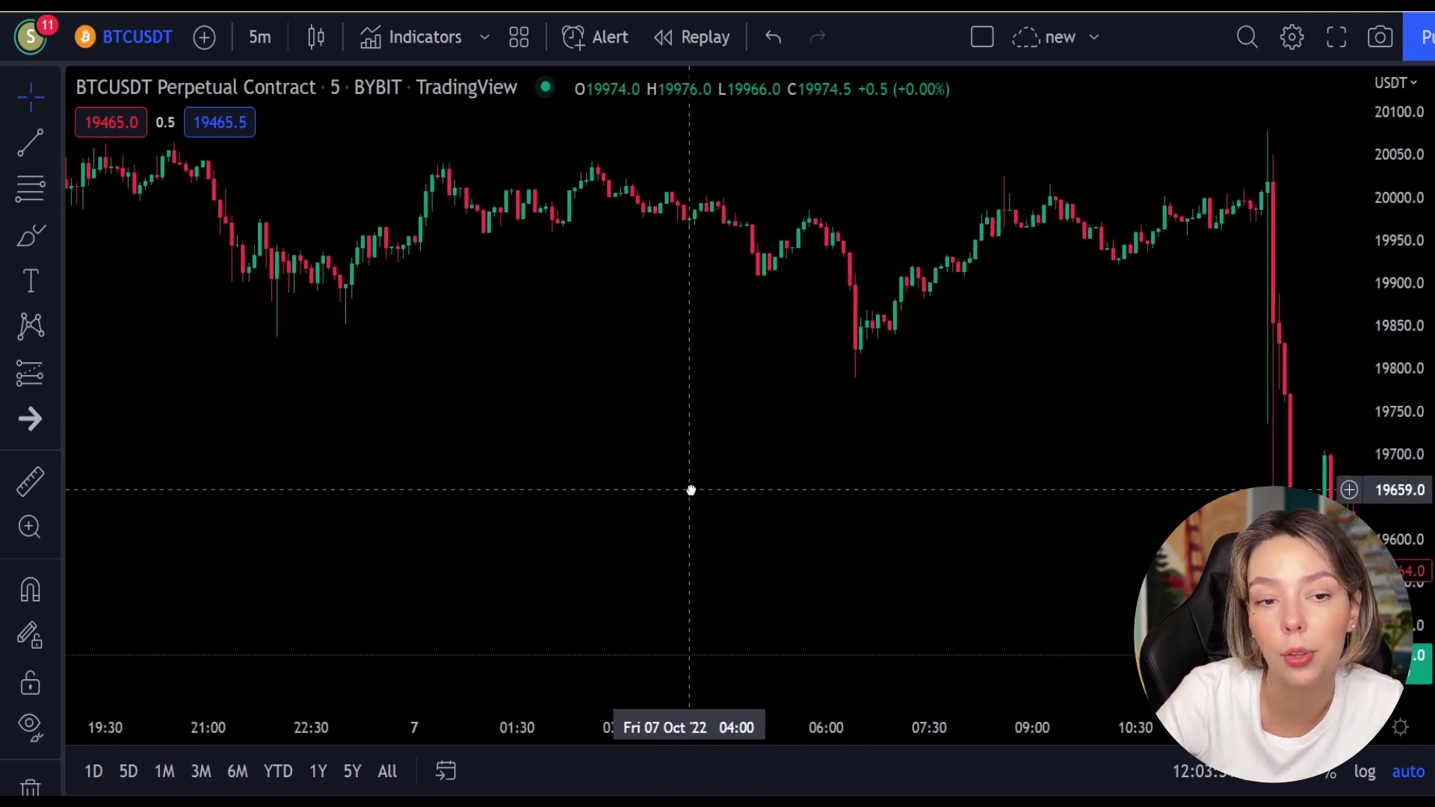
{"action": "left_click_drag", "start_coordinate": [366, 374], "coordinate": [656, 460]}
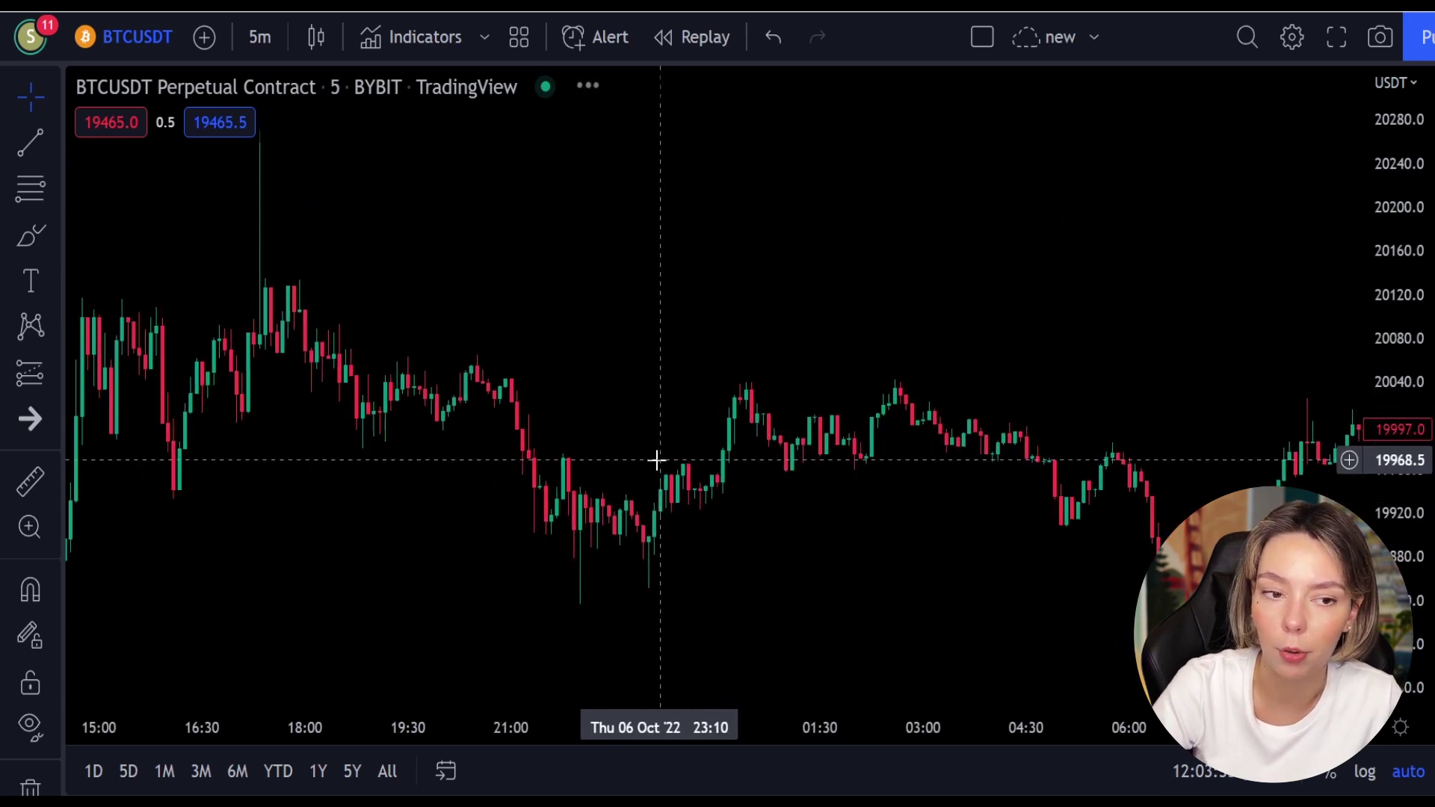
{"action": "left_click_drag", "start_coordinate": [294, 457], "coordinate": [706, 554]}
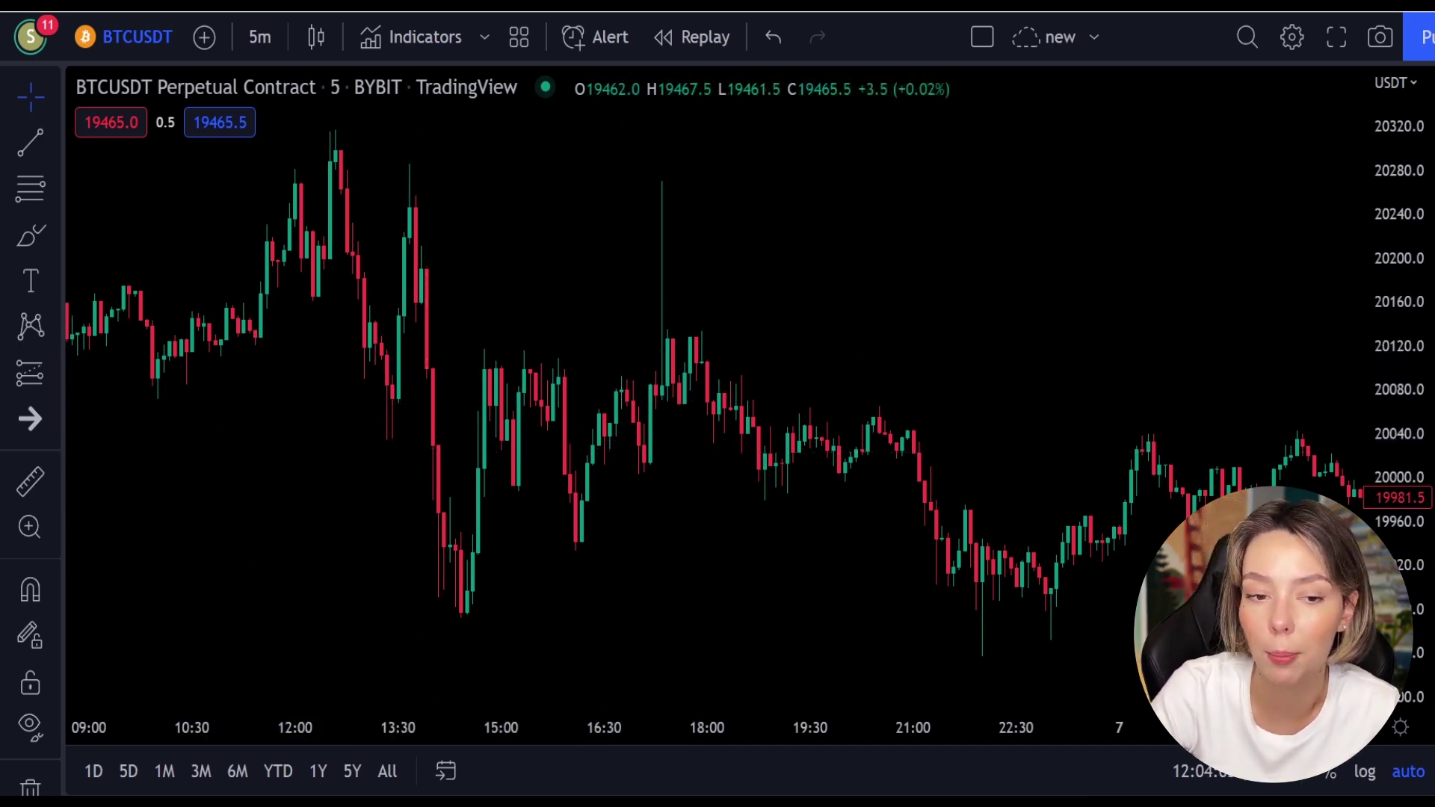
Step: Add the Laguerre RSI indicator to the chart by searching 'la rsi'
{"action": "left_click", "coordinate": [420, 39]}
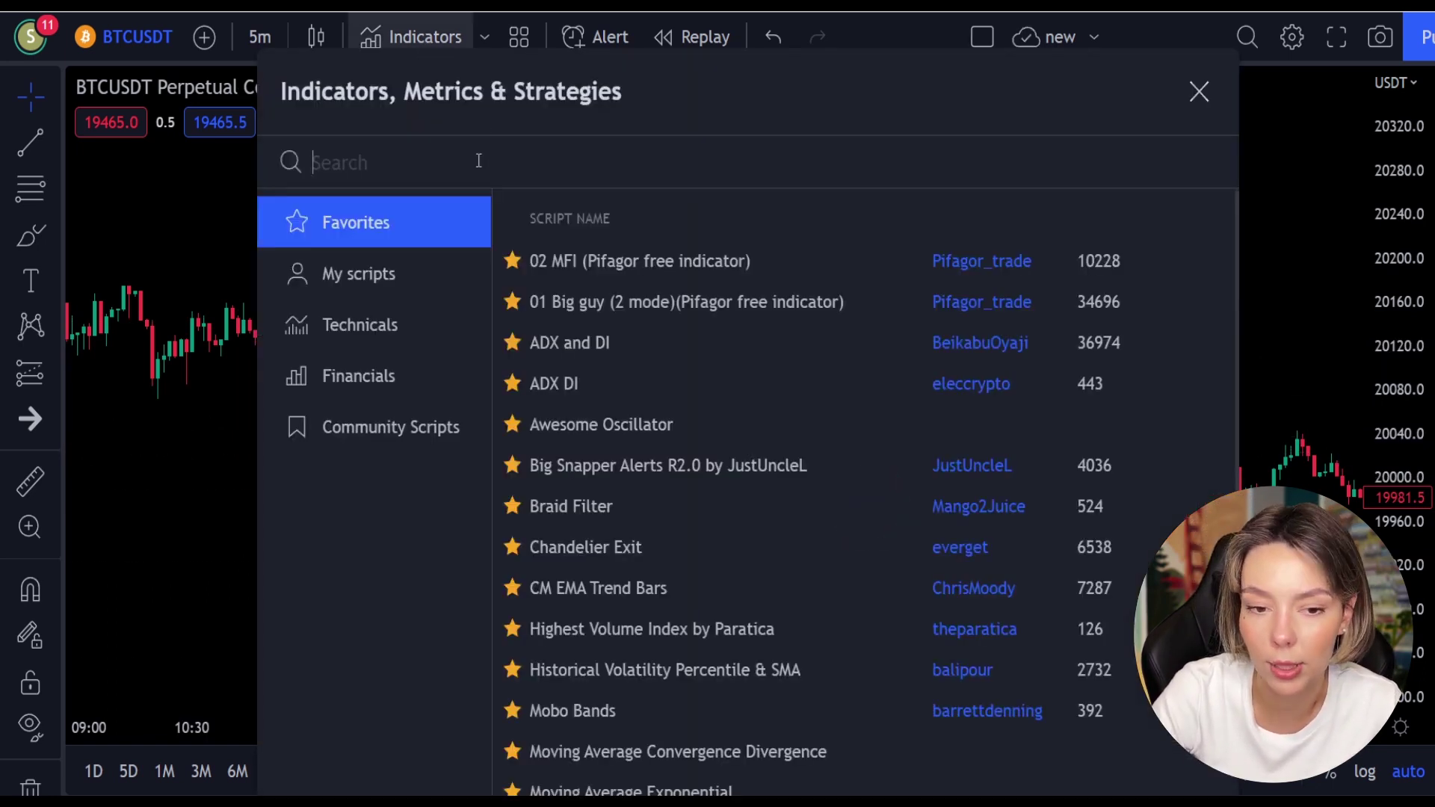
{"action": "type", "text": "la rsi"}
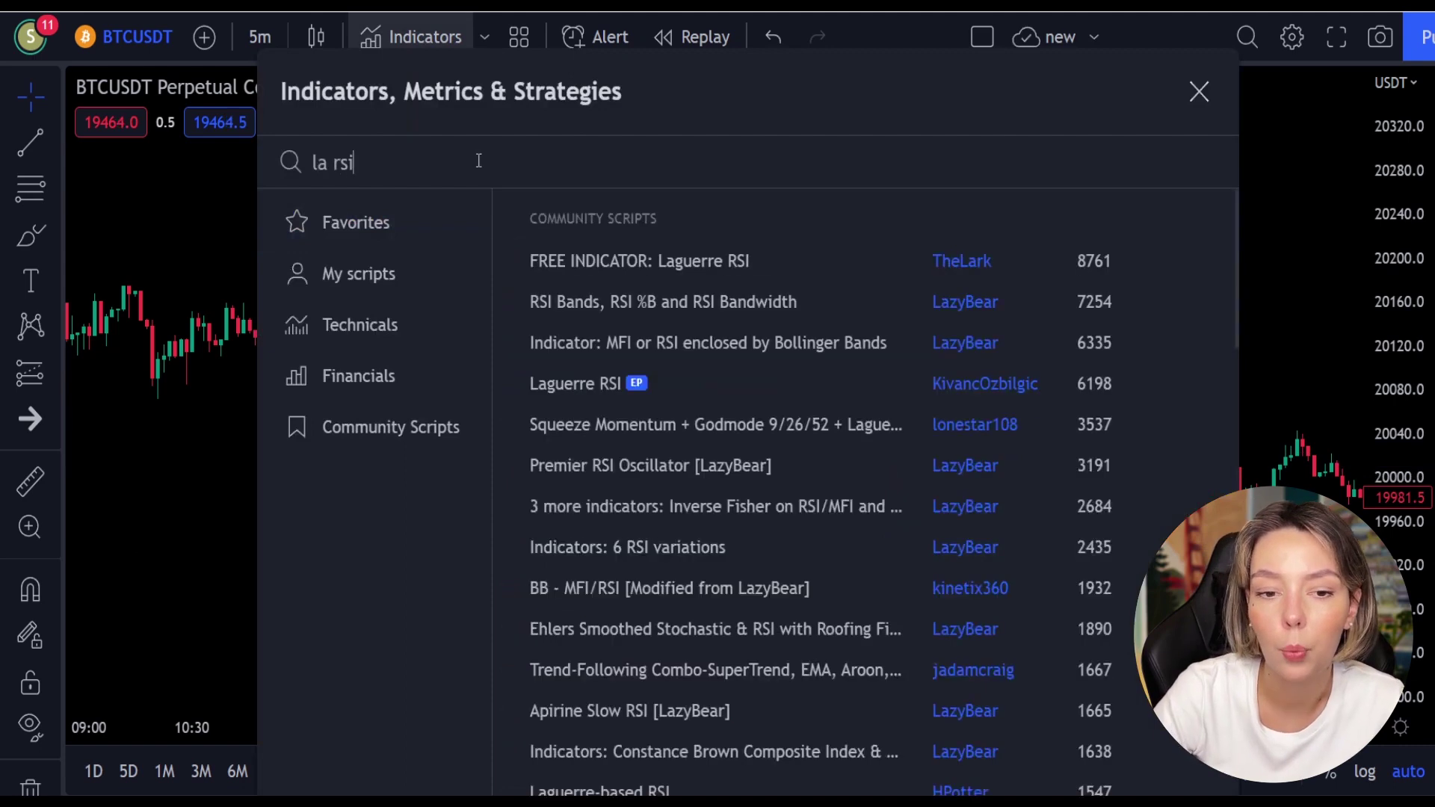
{"action": "left_click", "coordinate": [583, 382]}
{"action": "left_click", "coordinate": [1200, 91]}
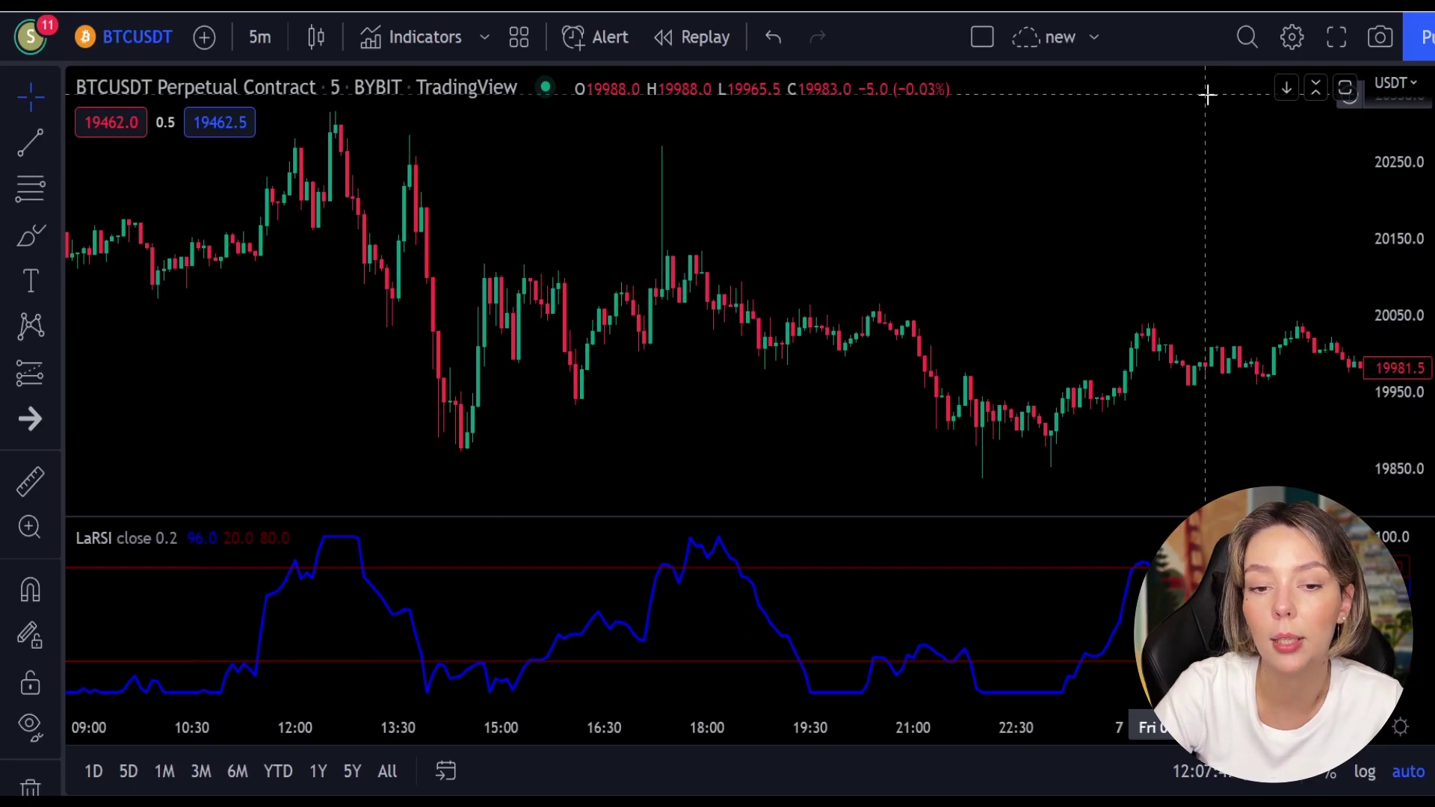
Step: Add the SuperTrend+ indicator to the chart by searching 'supertrend+'
{"action": "left_click", "coordinate": [424, 35]}
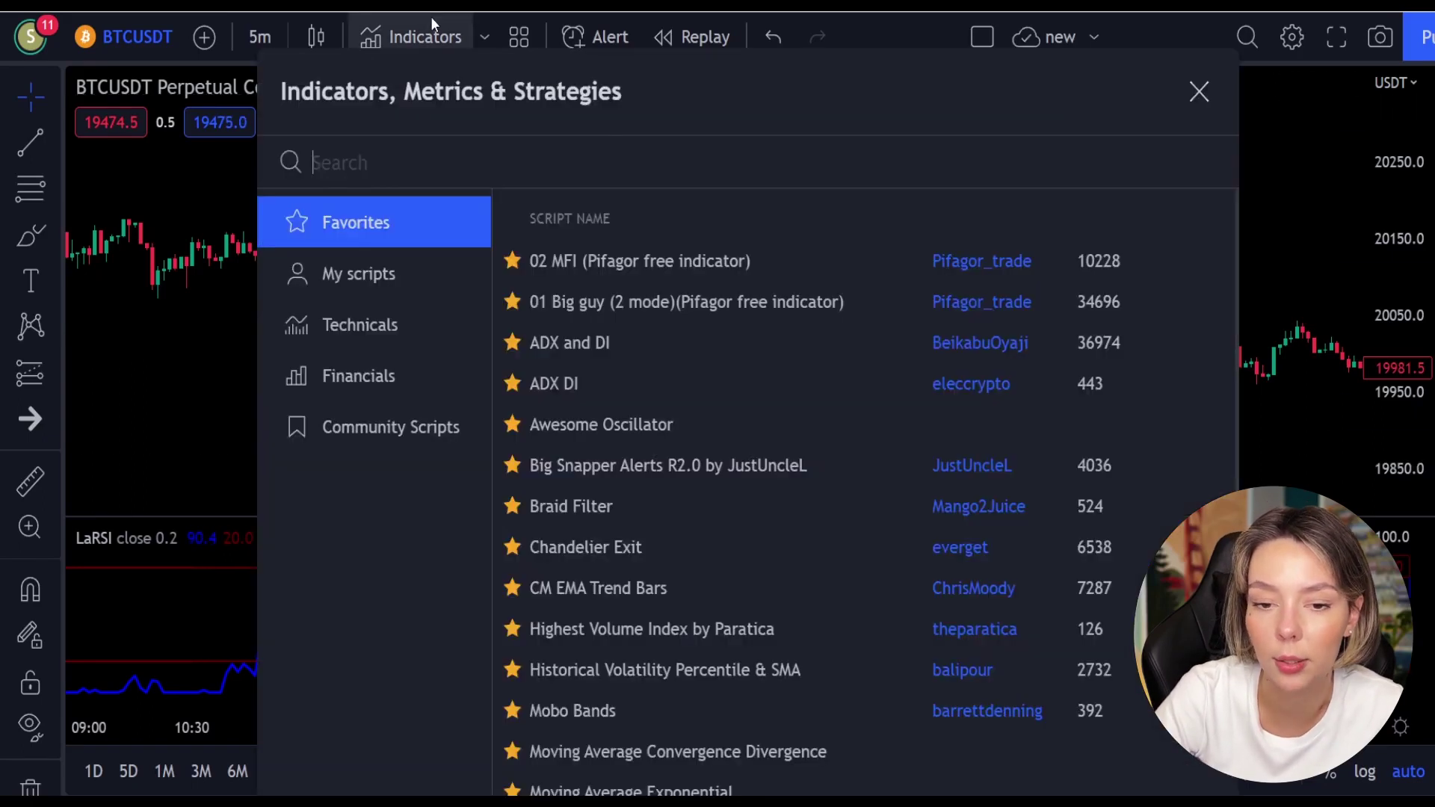
{"action": "type", "text": "supertrend+"}
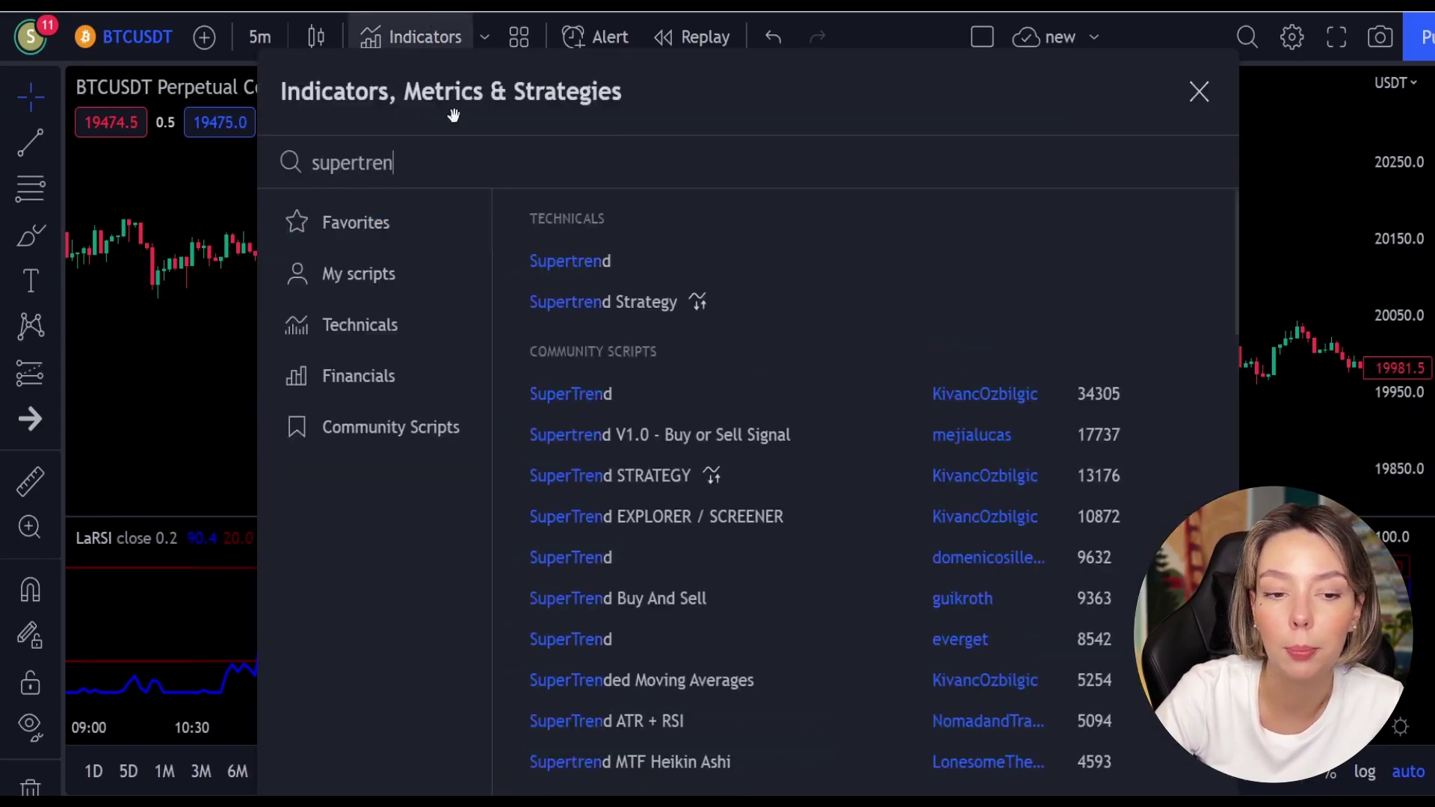
{"action": "left_click", "coordinate": [680, 266]}
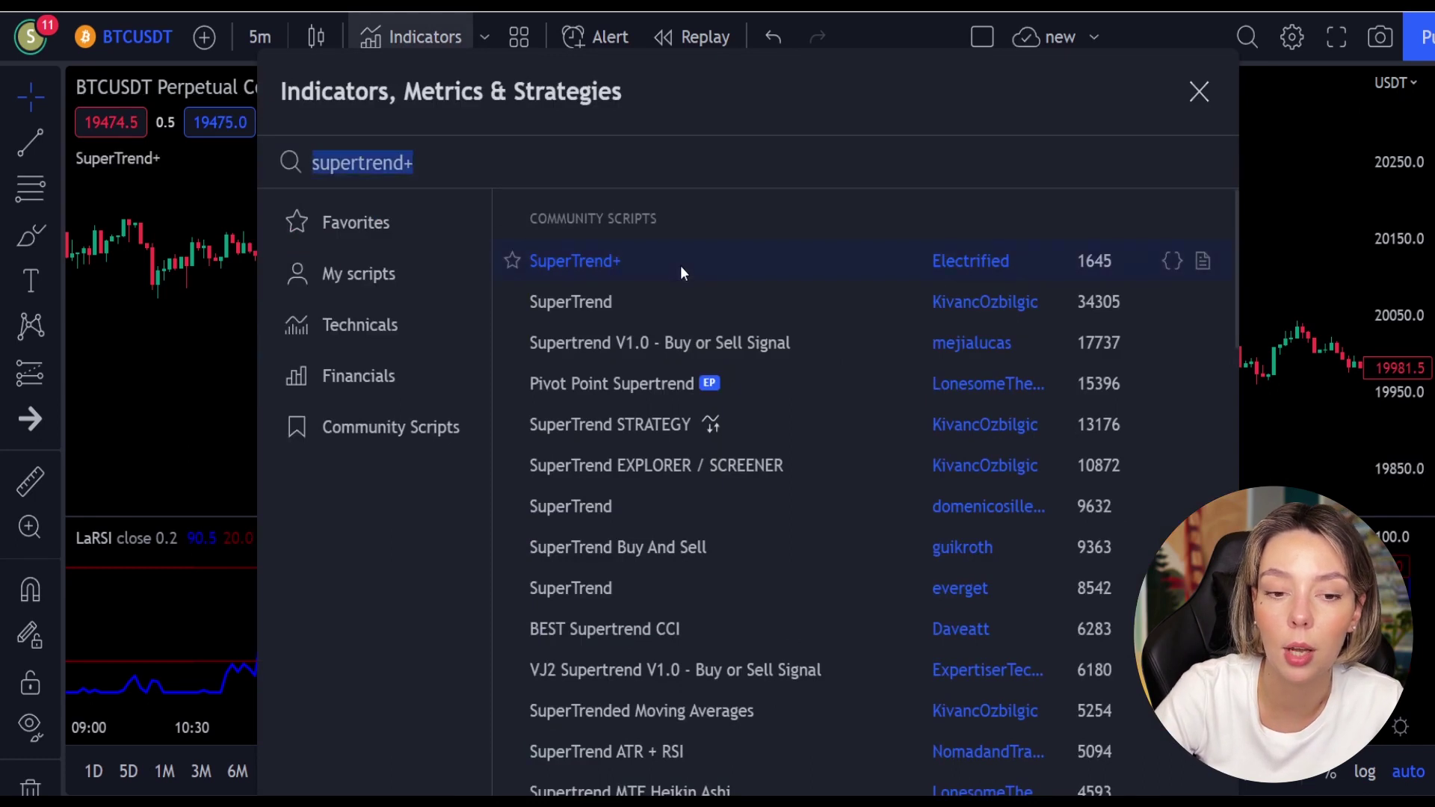
{"action": "left_click", "coordinate": [1204, 103]}
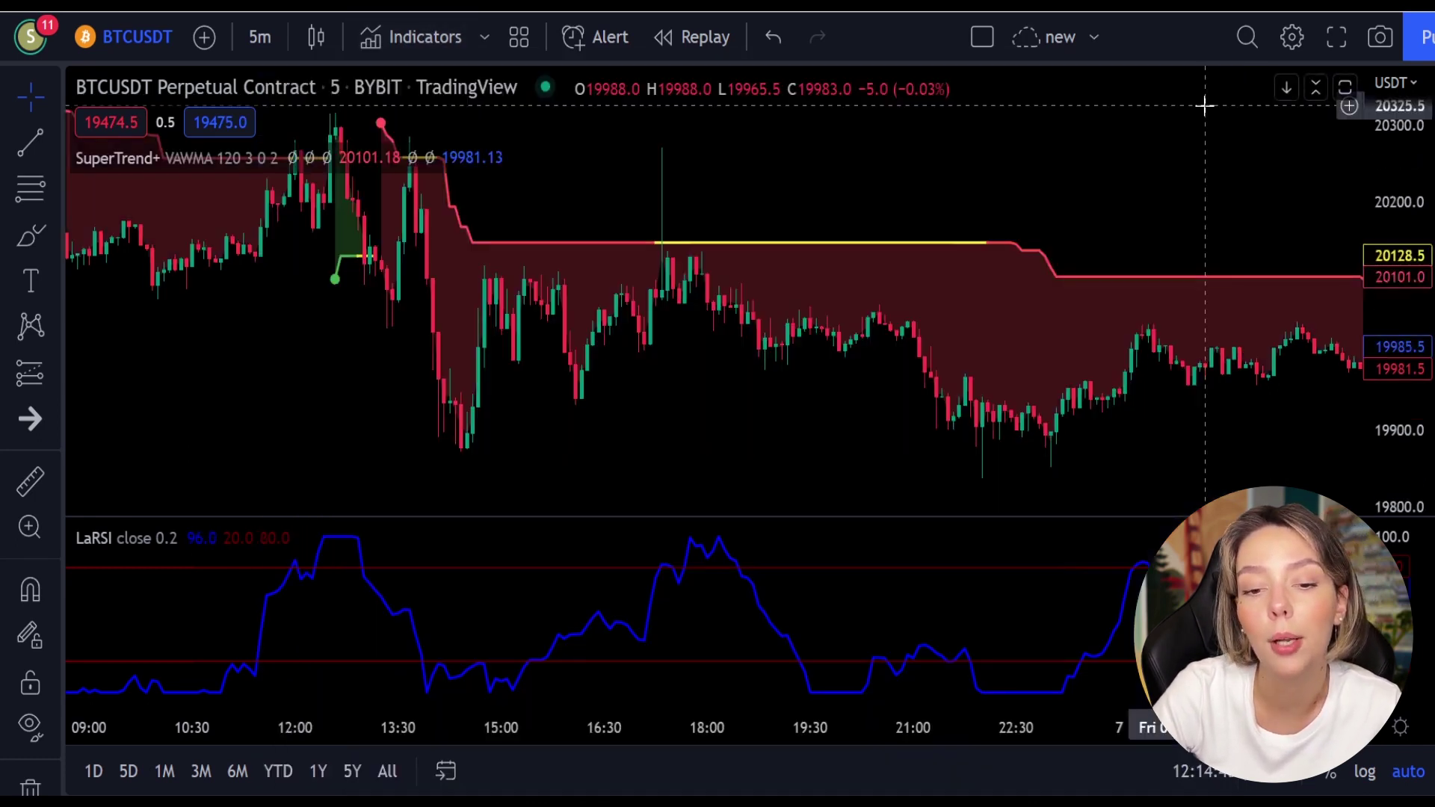
Step: Pan back to the 18:00 candles of 5 October, where SuperTrend turns green
{"action": "left_click_drag", "start_coordinate": [707, 178], "coordinate": [1056, 291]}
{"action": "left_click_drag", "start_coordinate": [461, 343], "coordinate": [1003, 453]}
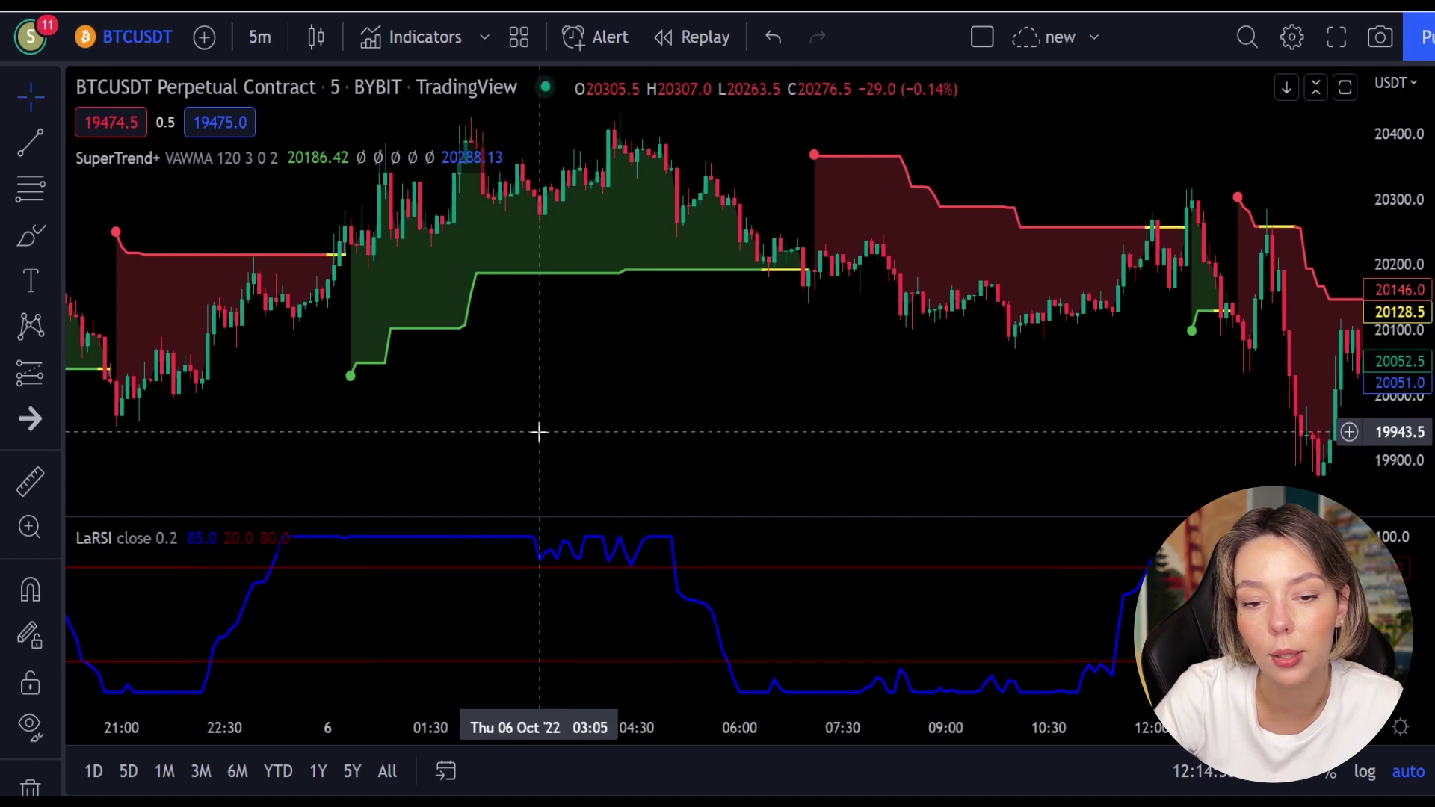
{"action": "left_click_drag", "start_coordinate": [538, 432], "coordinate": [737, 444]}
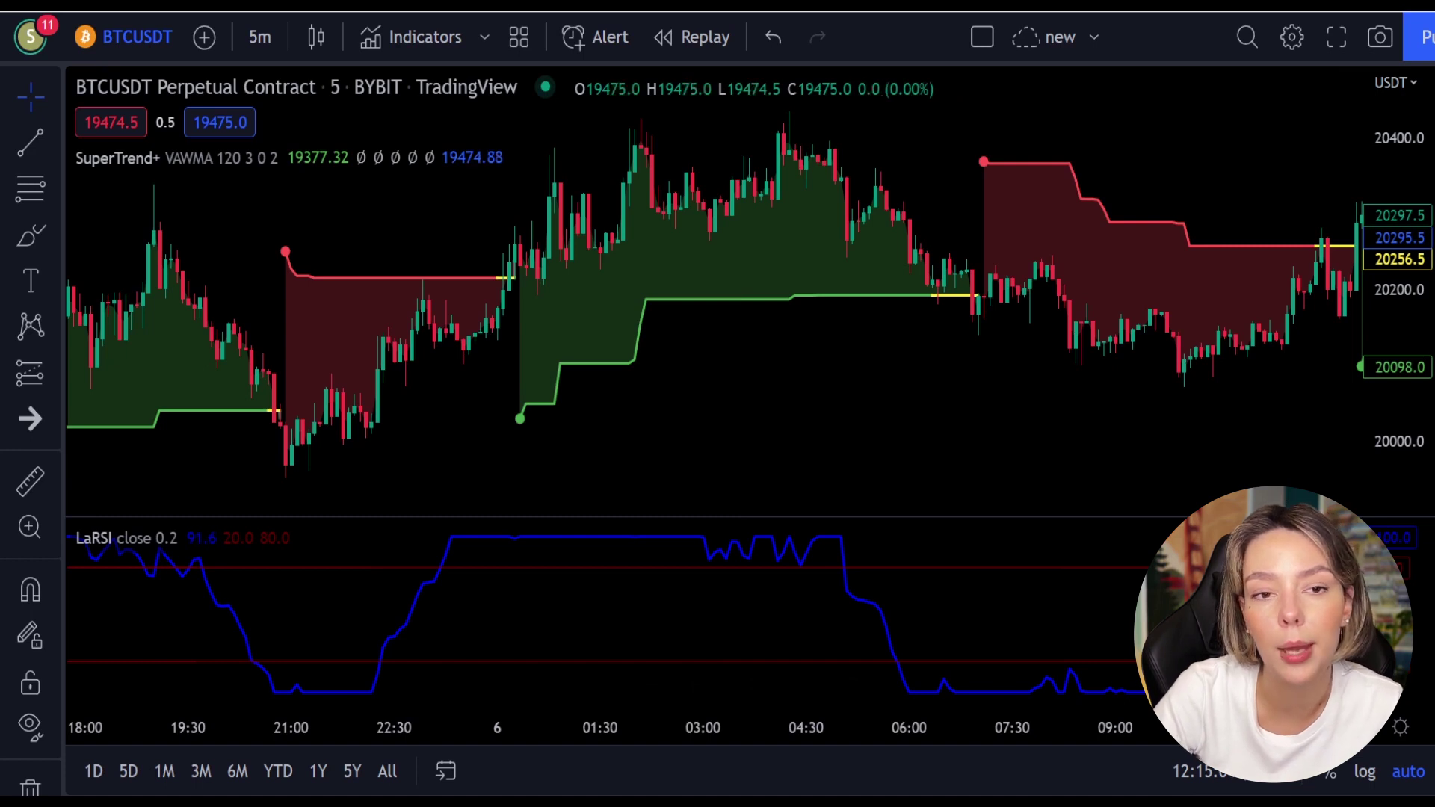
Step: Add the Waddah Attar Explosion V2 [SHK] indicator by searching 'waddah'
{"action": "left_click", "coordinate": [397, 33]}
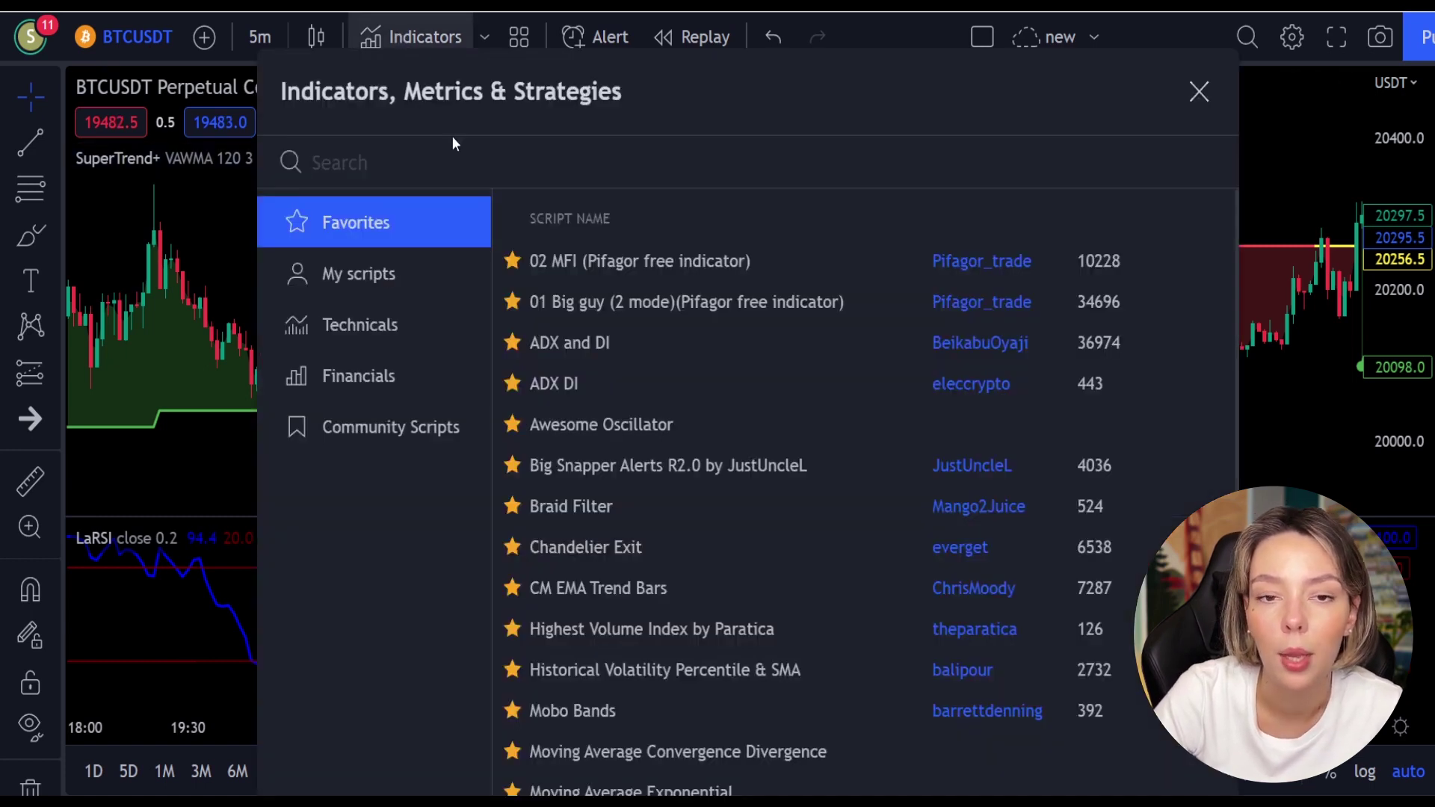
{"action": "type", "text": "waddag"}
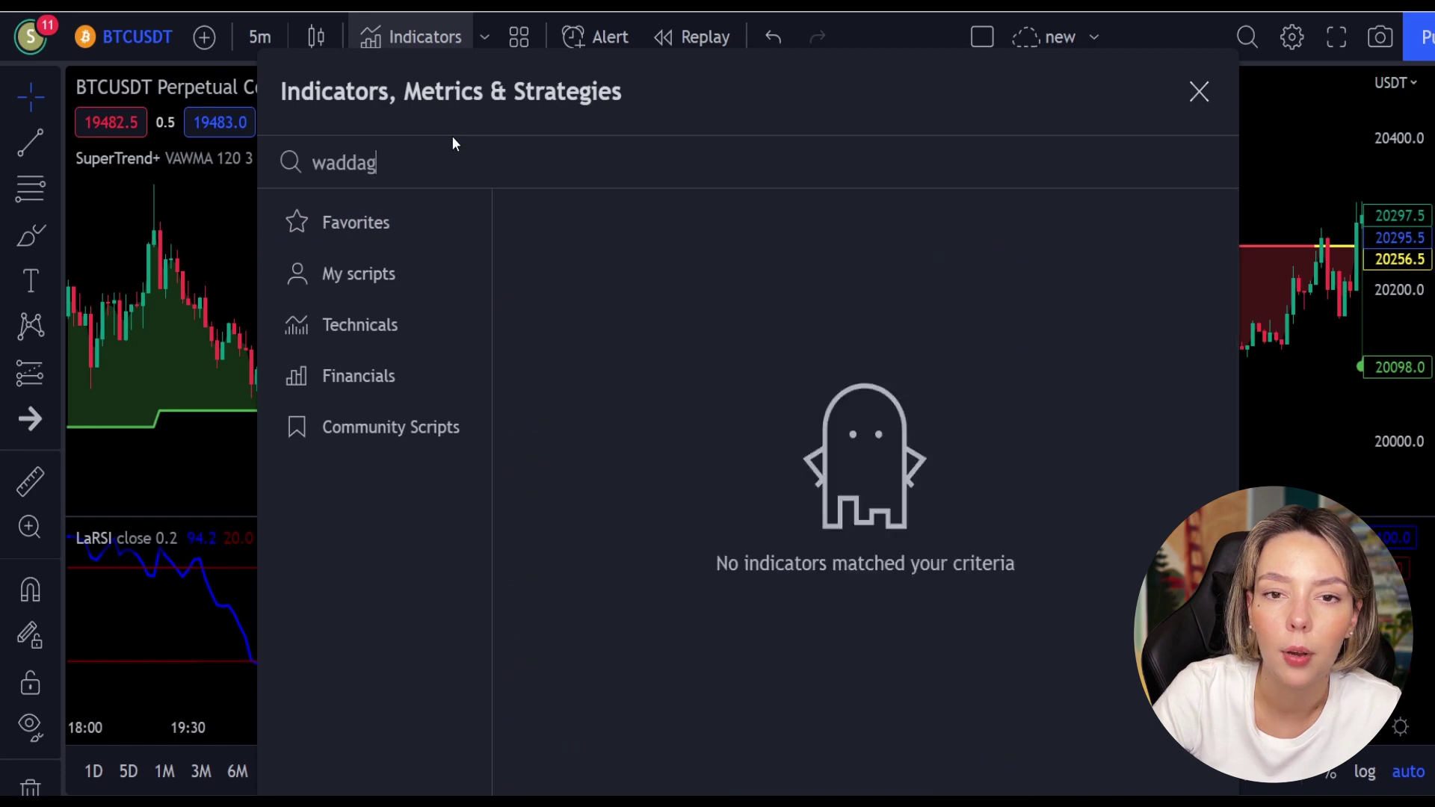
{"action": "key", "text": "BackSpace"}
{"action": "type", "text": "h"}
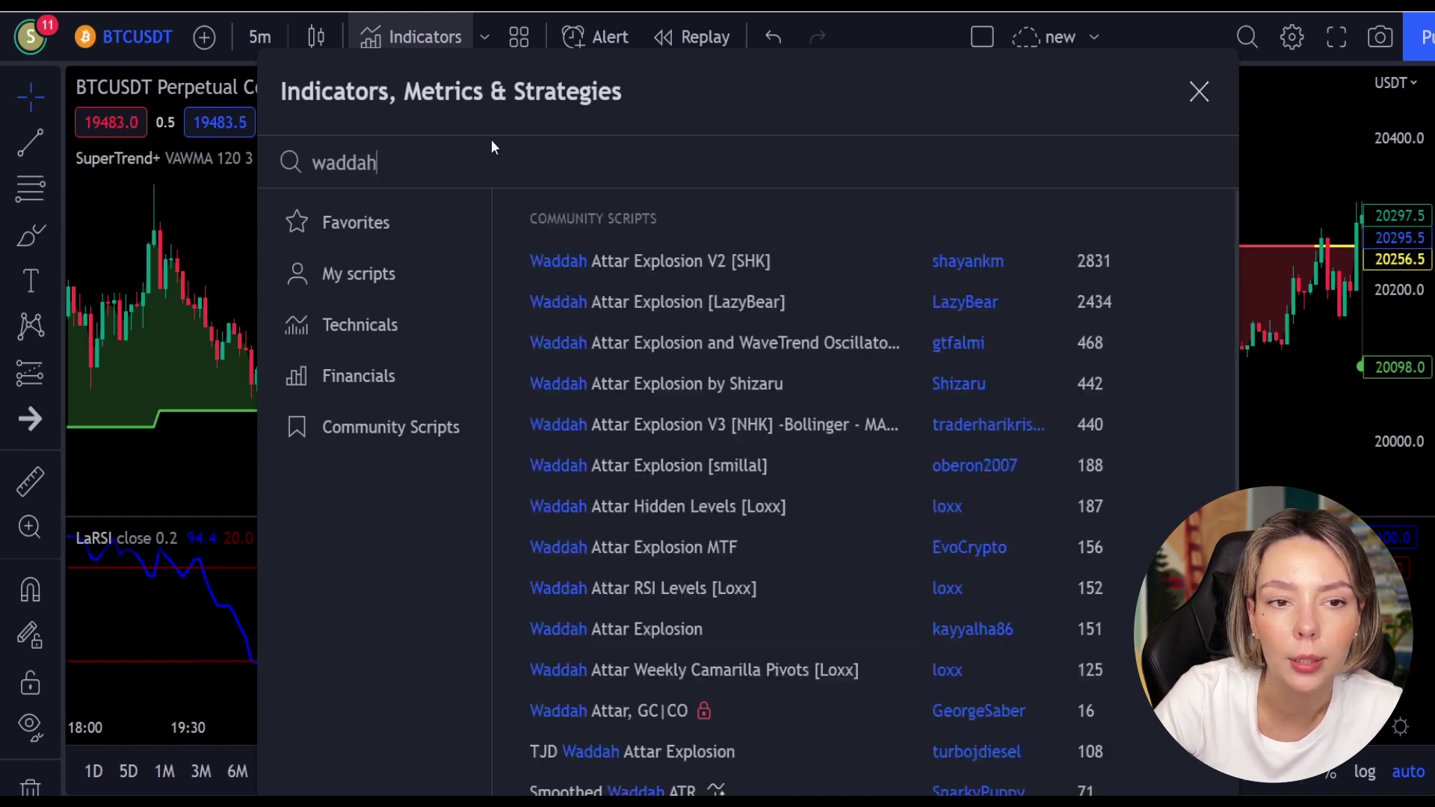
{"action": "left_click", "coordinate": [670, 258]}
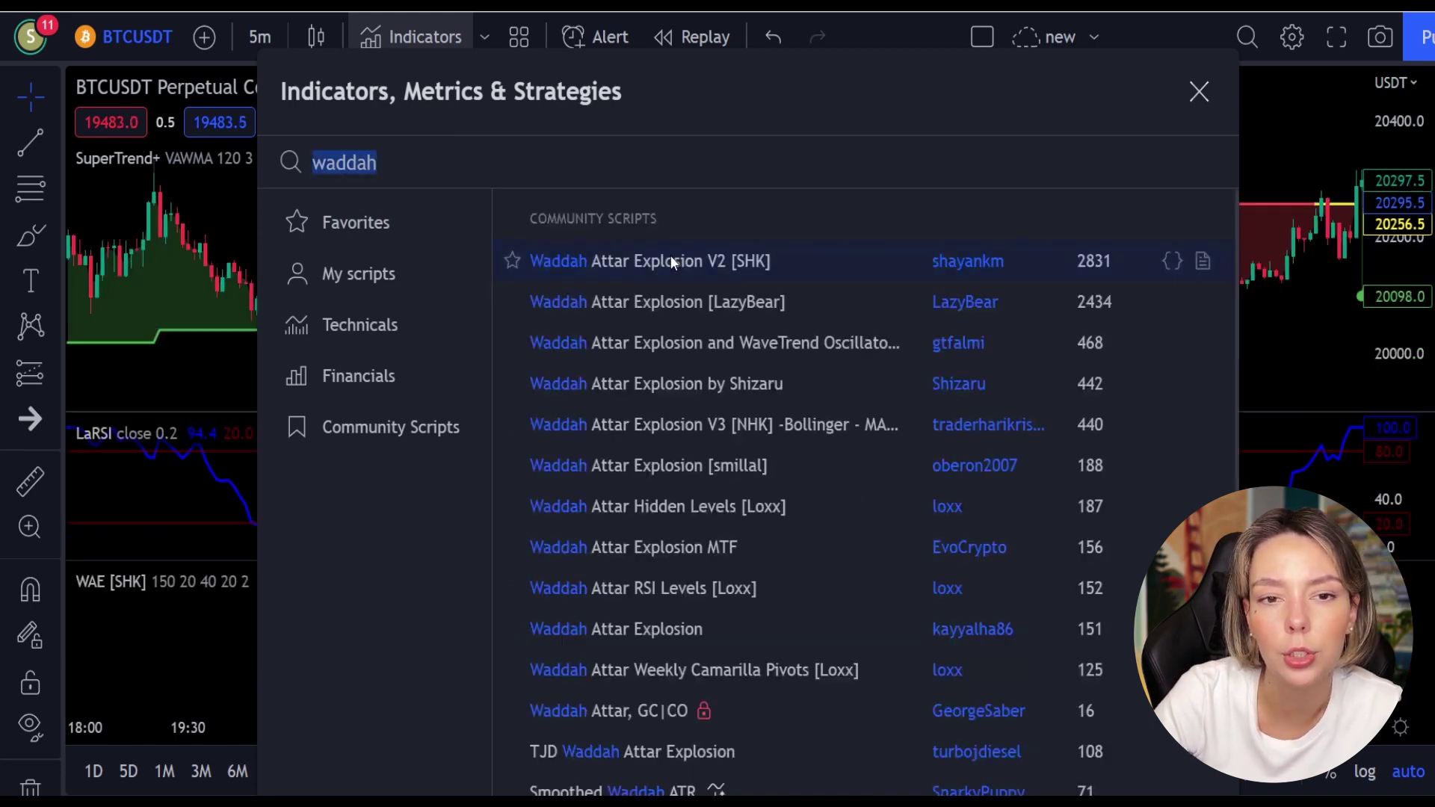
{"action": "left_click", "coordinate": [1199, 93]}
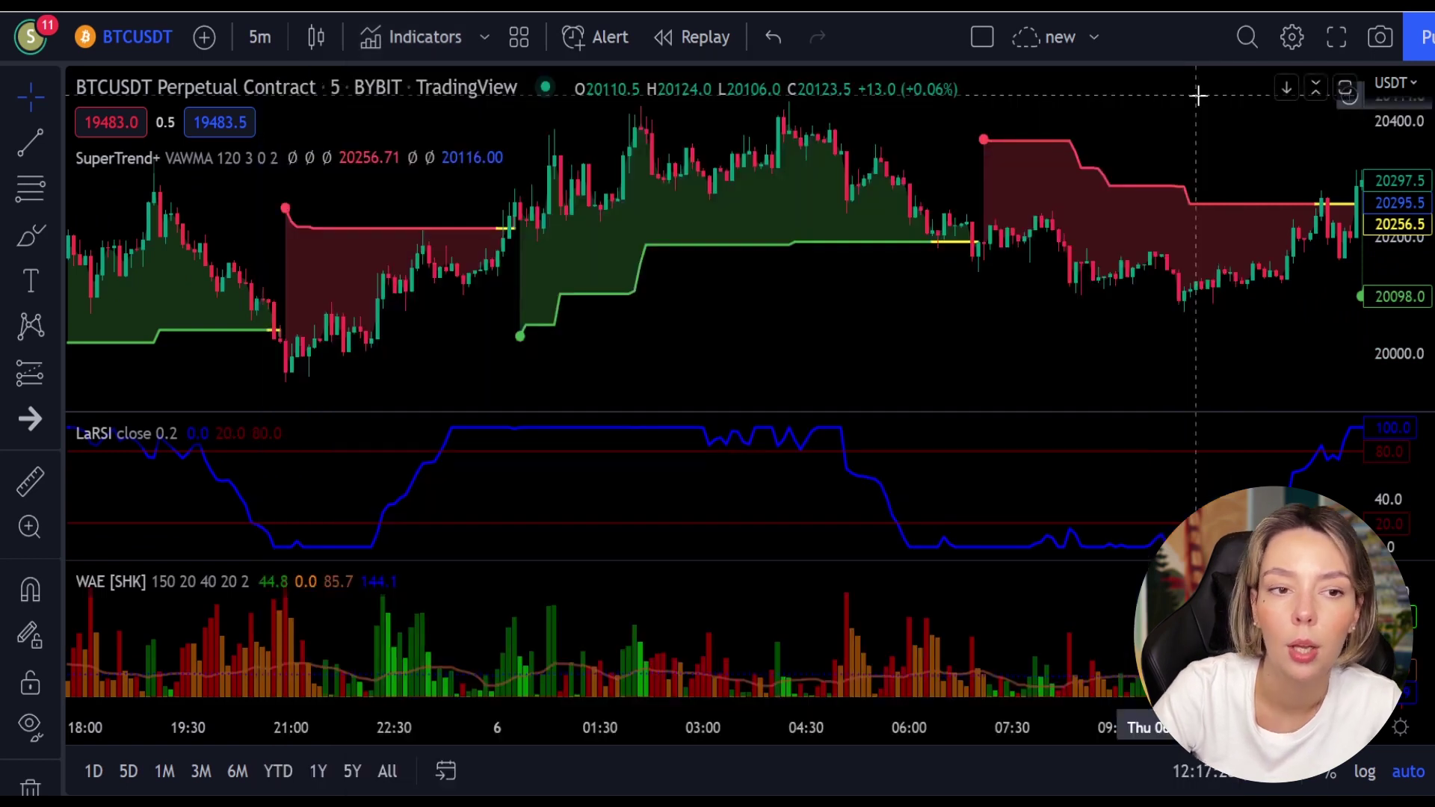
Step: Raise the SuperTrend+ multiplier to 4 in its input settings
{"action": "mouse_move", "coordinate": [294, 171]}
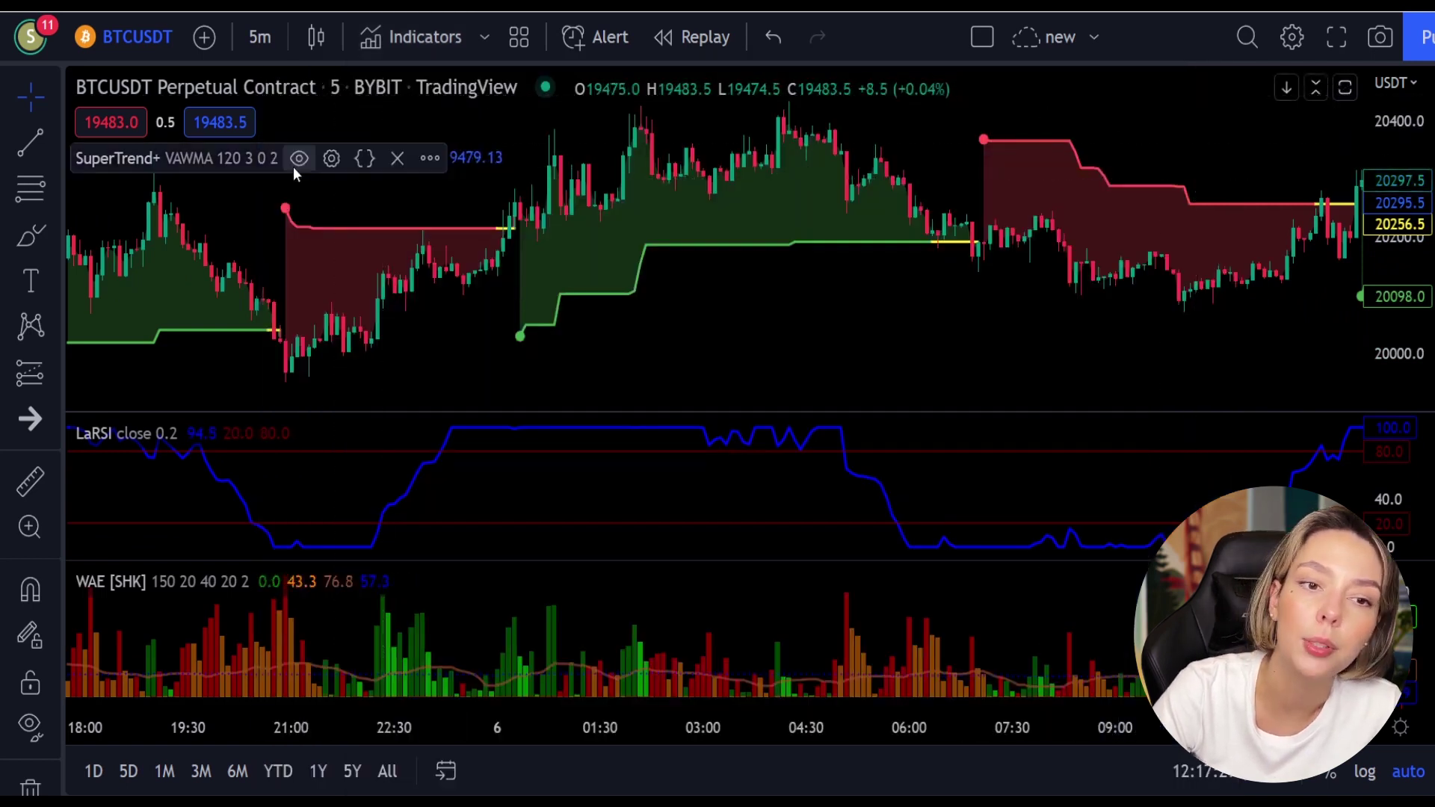
{"action": "left_click", "coordinate": [332, 158]}
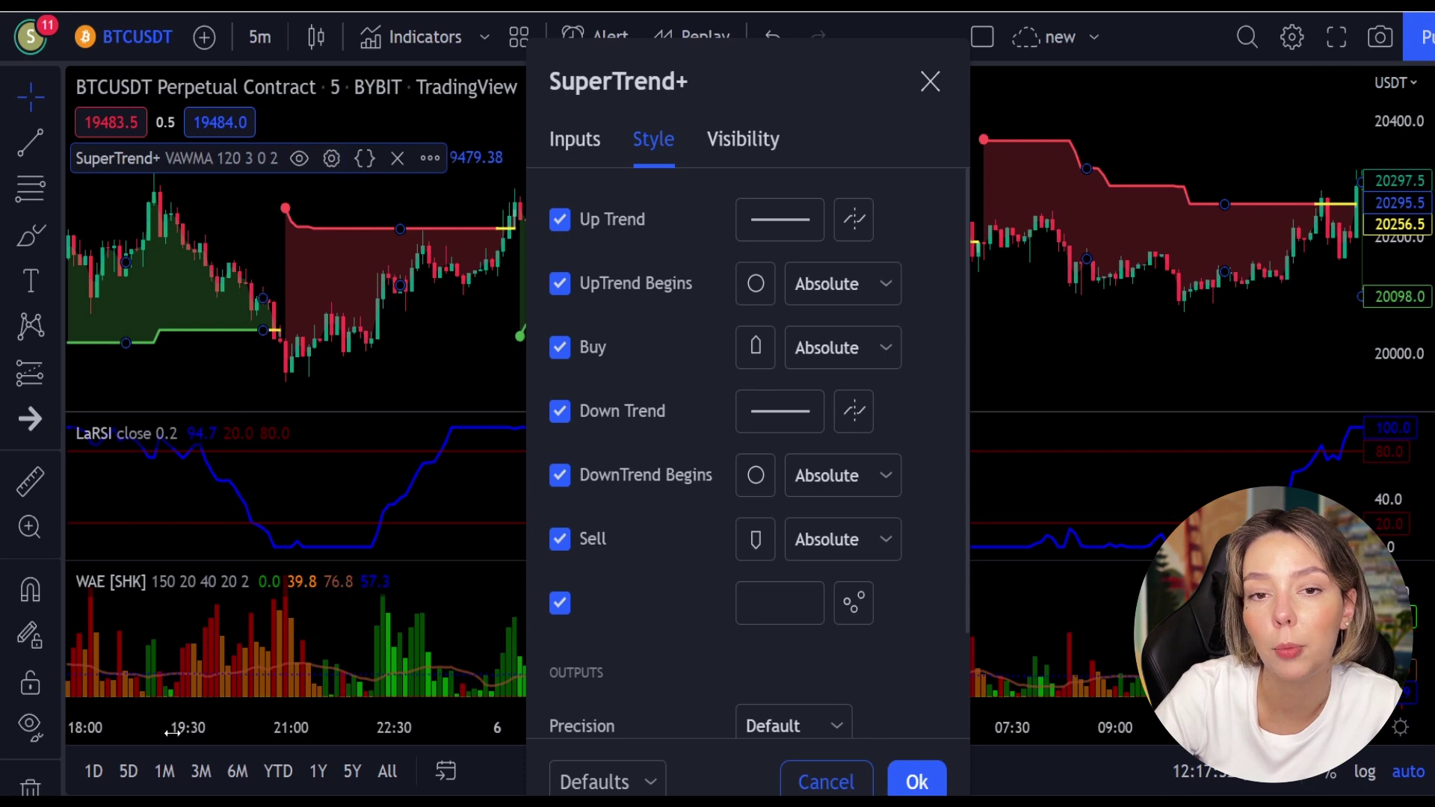
{"action": "left_click", "coordinate": [581, 144]}
{"action": "left_click", "coordinate": [778, 403]}
{"action": "left_click", "coordinate": [778, 403]}
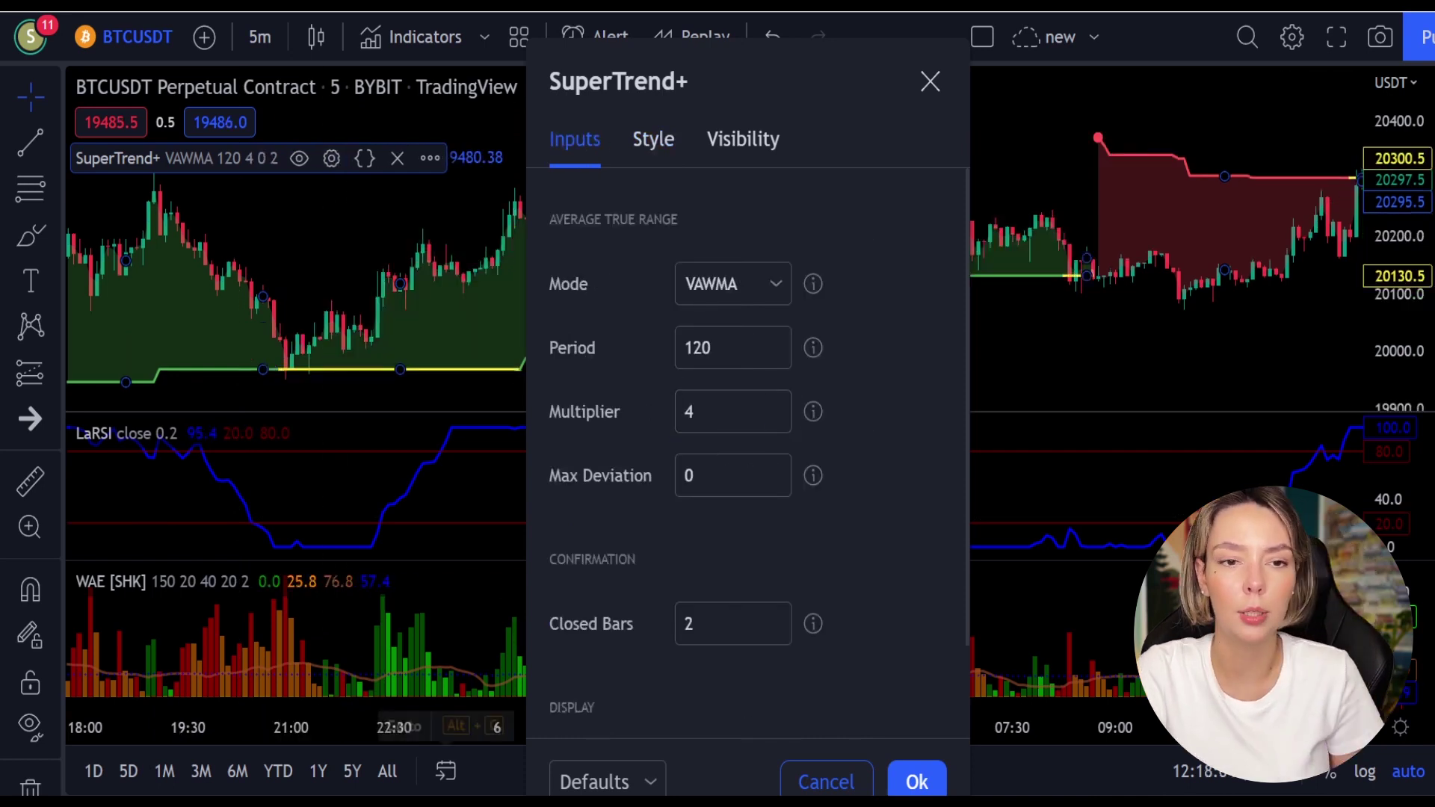
{"action": "key", "text": "Return"}
Step: Make WAE's explosion line white at 100% opacity and hide its dead-zone line
{"action": "left_click", "coordinate": [302, 581]}
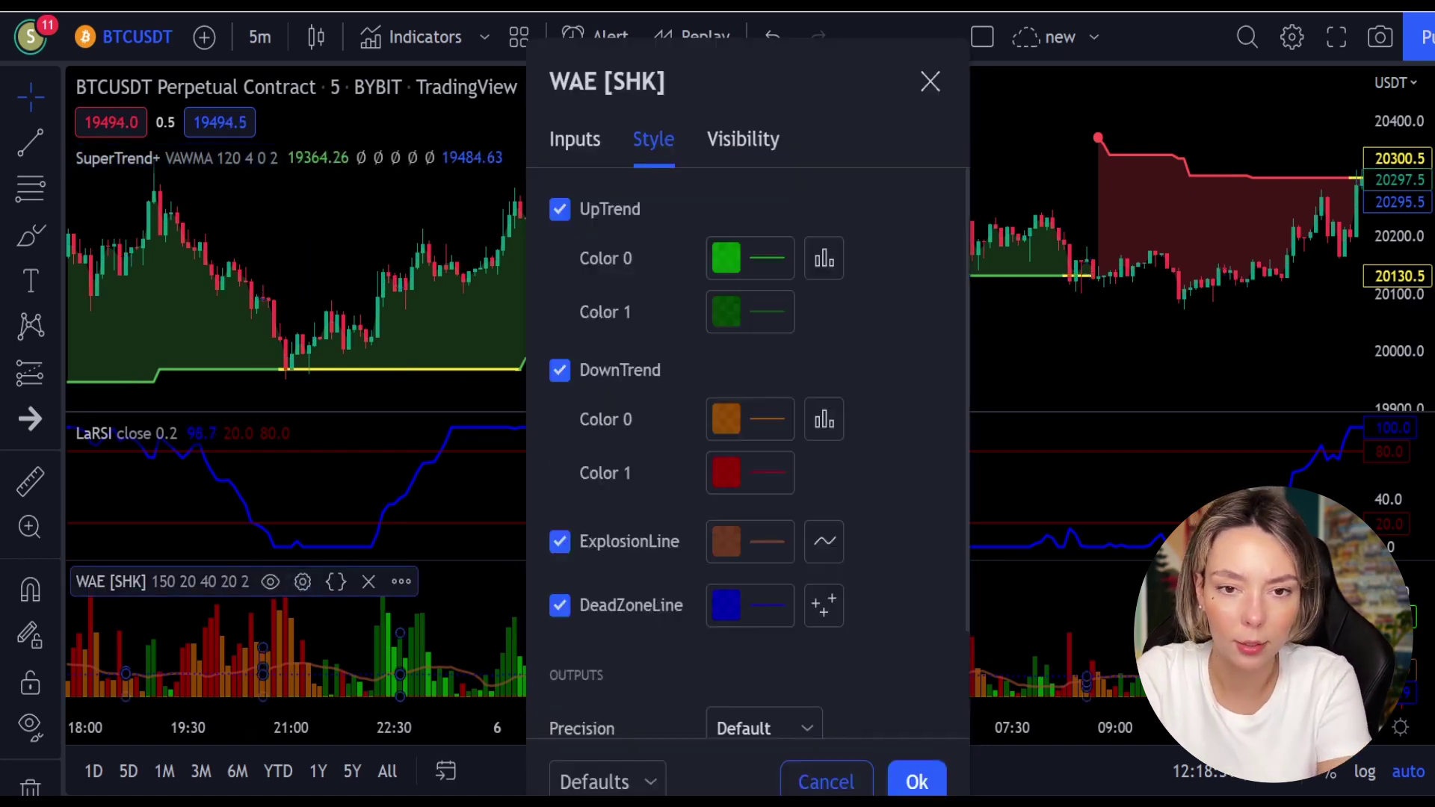
{"action": "scroll", "coordinate": [563, 549], "scroll_direction": "down", "scroll_amount": 1}
{"action": "left_click", "coordinate": [561, 545]}
{"action": "left_click", "coordinate": [737, 486]}
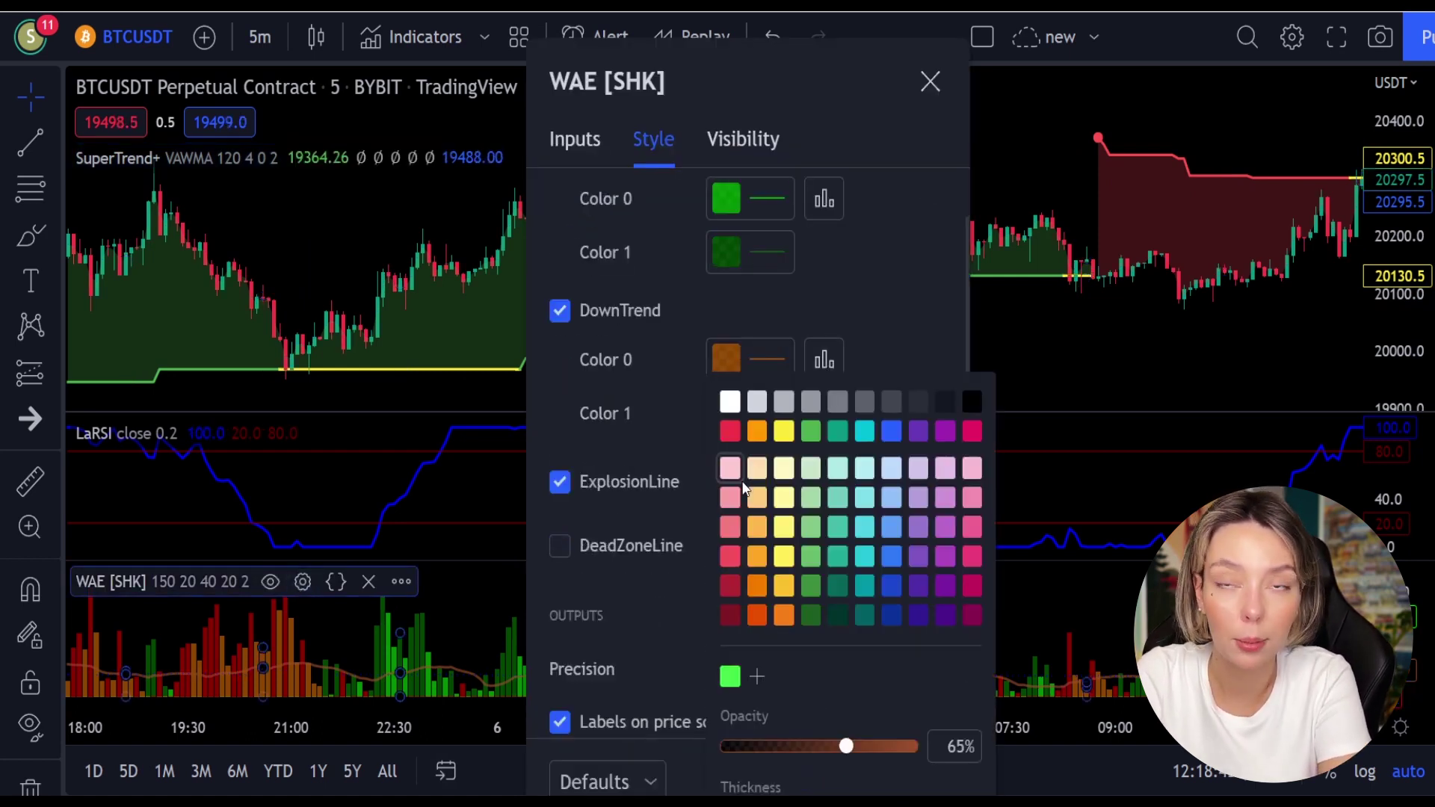
{"action": "left_click", "coordinate": [730, 404]}
{"action": "left_click_drag", "start_coordinate": [852, 750], "coordinate": [935, 754]}
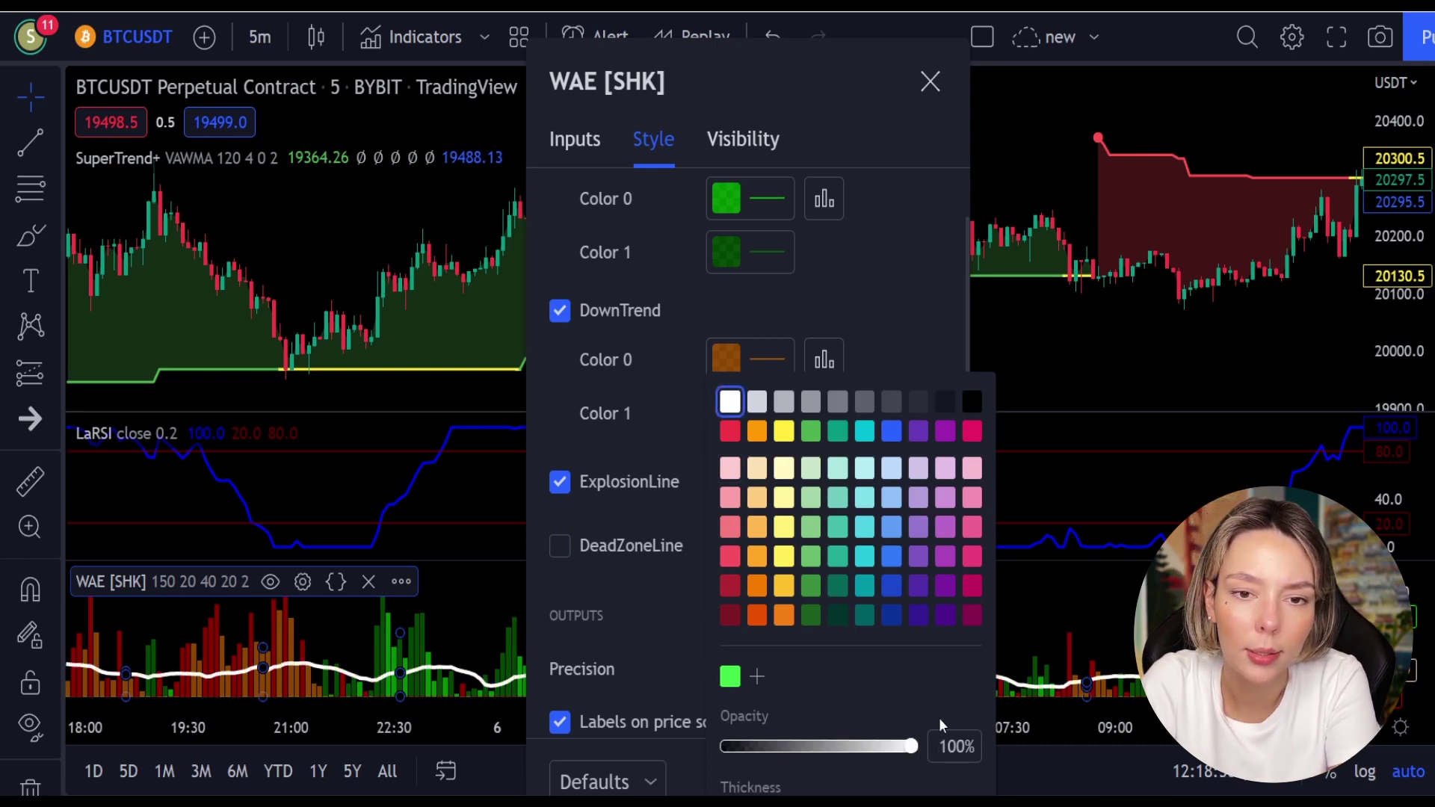
{"action": "left_click", "coordinate": [686, 640]}
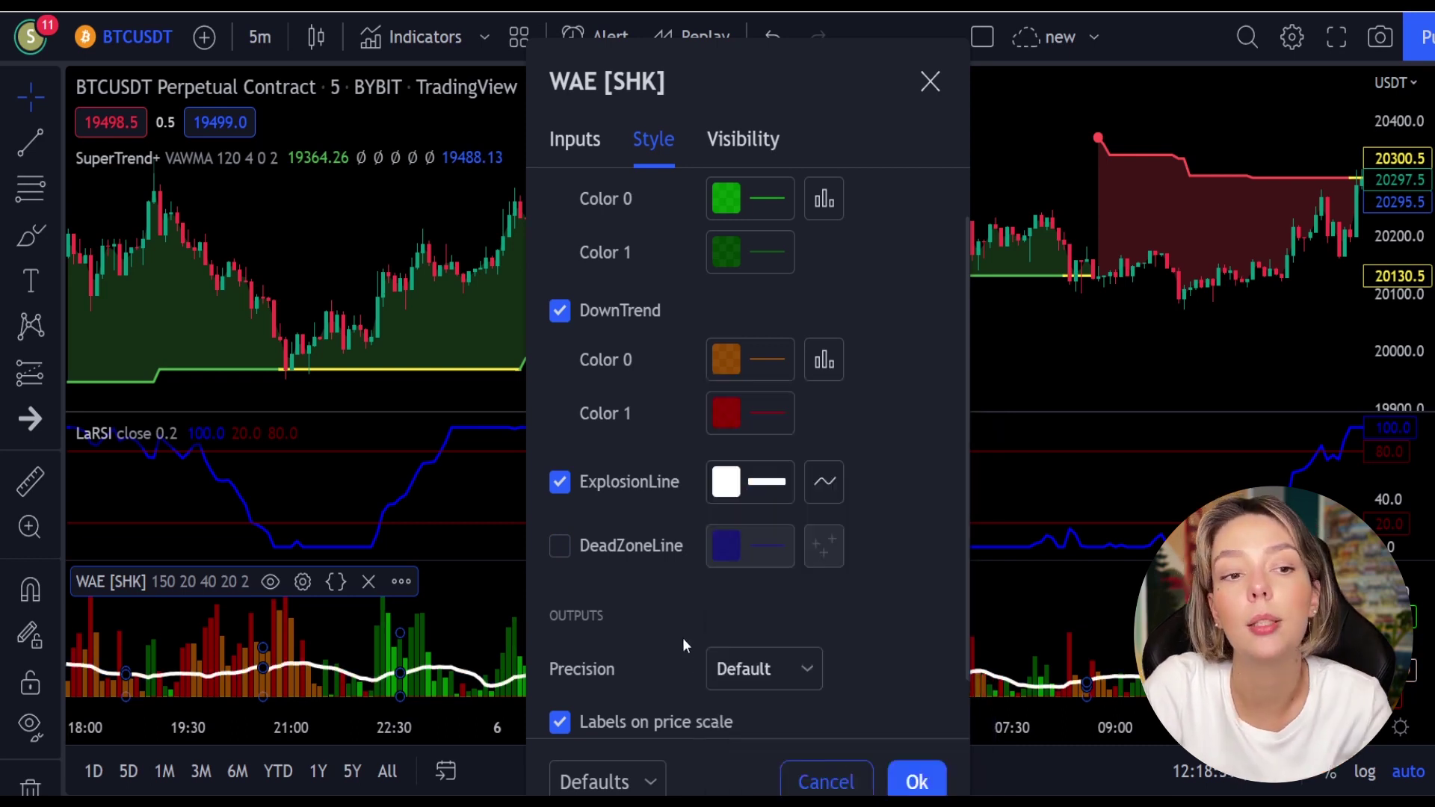
{"action": "left_click", "coordinate": [919, 783]}
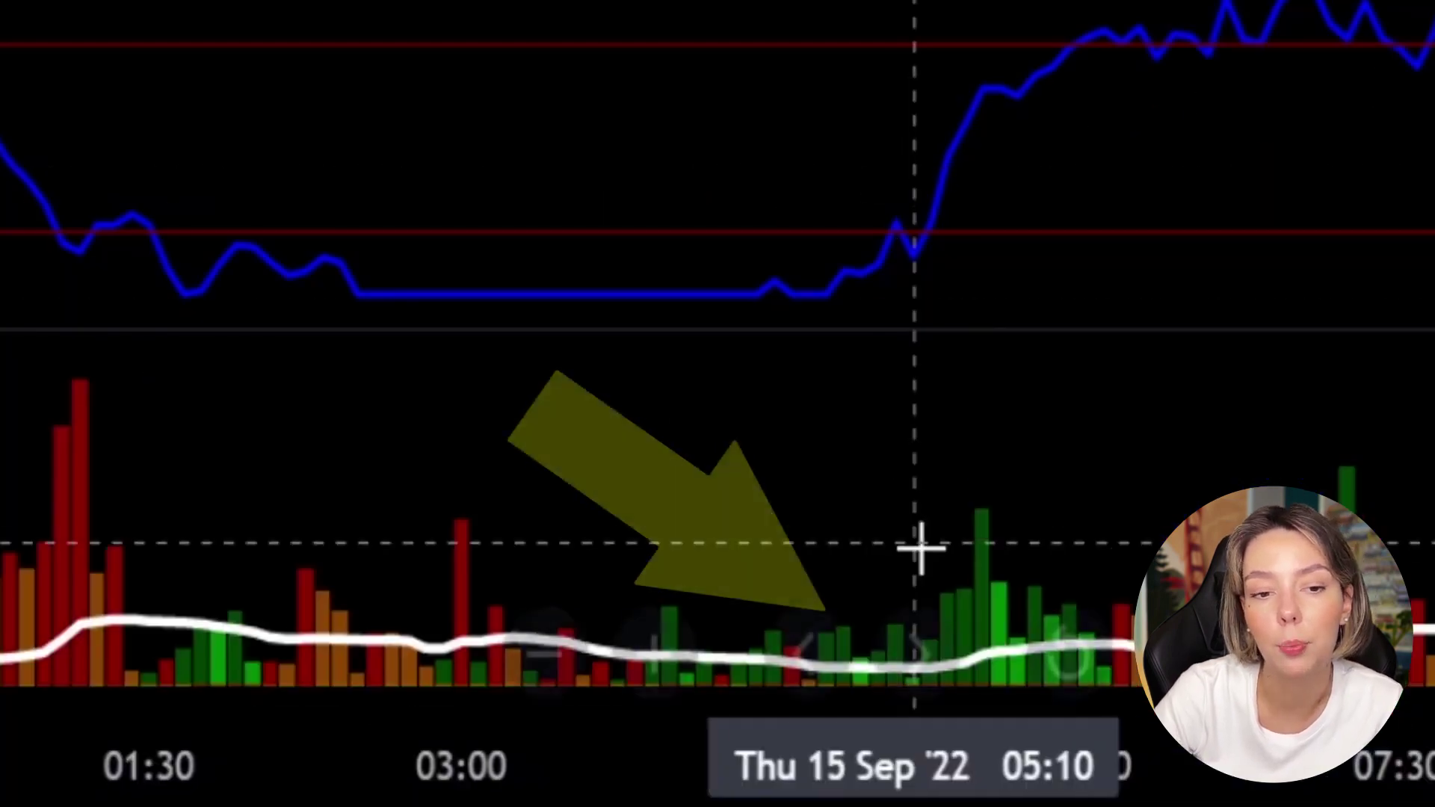
Step: Bring up Bybit's homepage with its 'Next Level' trading banner
{"action": "mouse_move", "coordinate": [797, 679]}
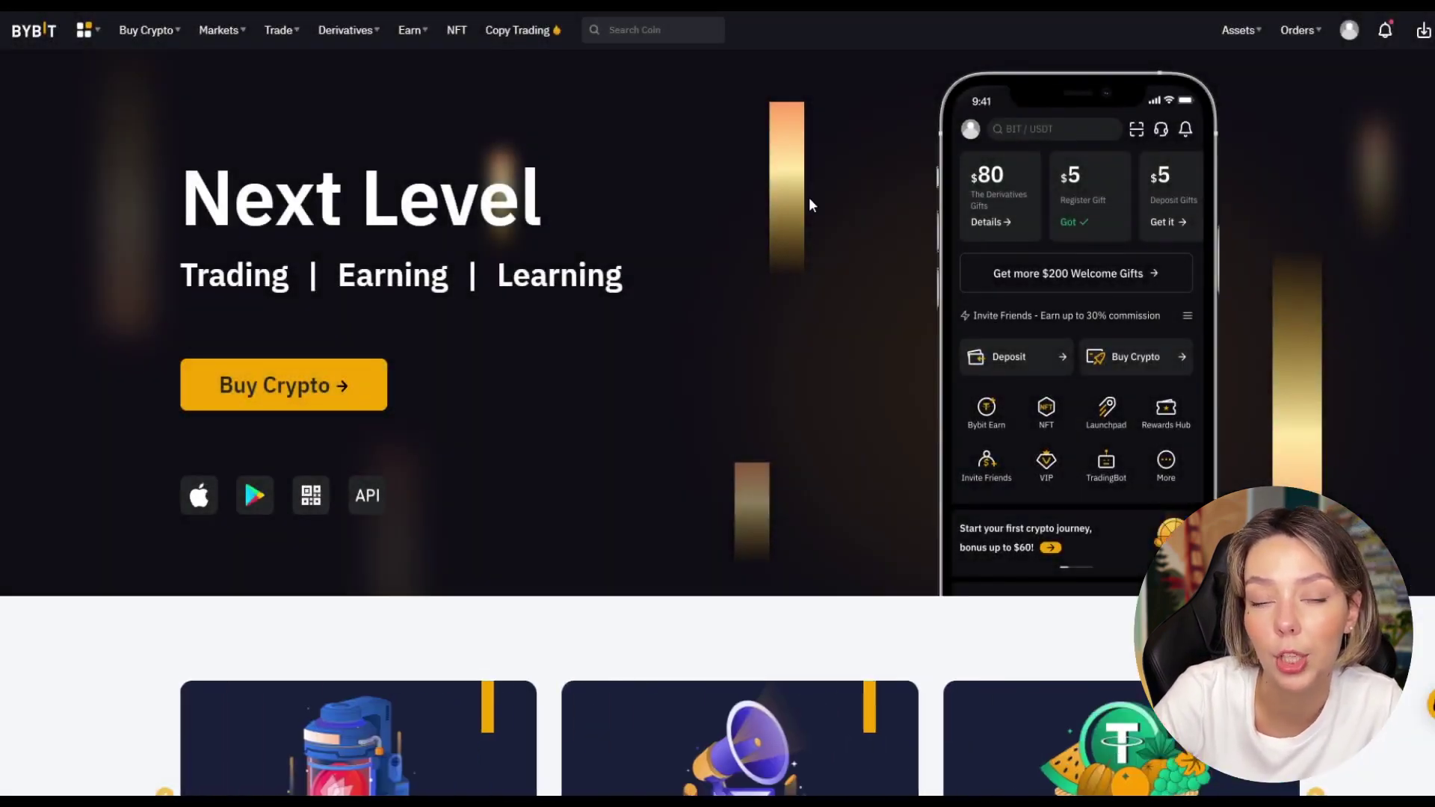
Step: Scroll through the Bybit homepage
{"action": "scroll", "coordinate": [804, 214], "scroll_direction": "down", "scroll_amount": 6}
{"action": "scroll", "coordinate": [1262, 366], "scroll_direction": "down", "scroll_amount": 12}
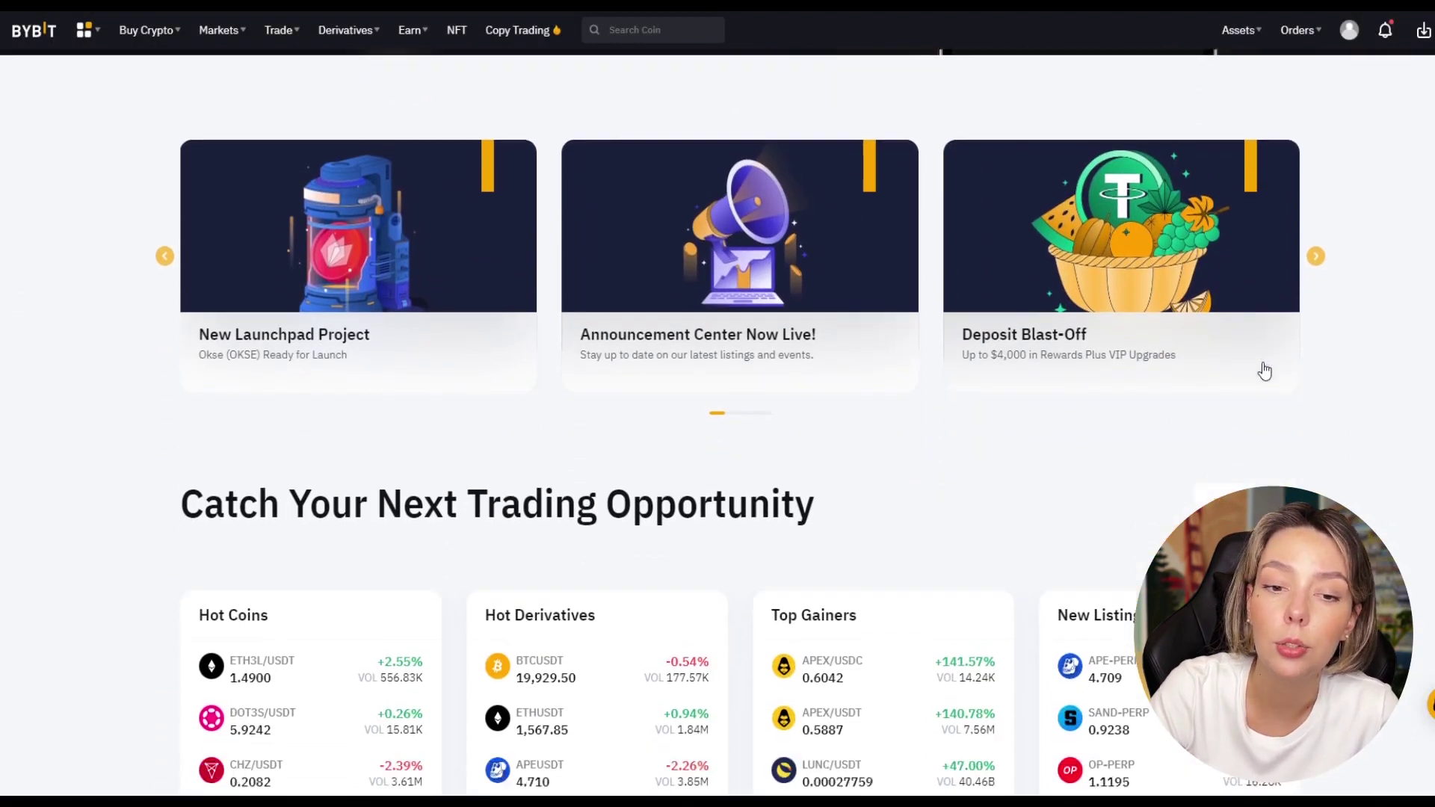
{"action": "scroll", "coordinate": [1262, 370], "scroll_direction": "up", "scroll_amount": 18}
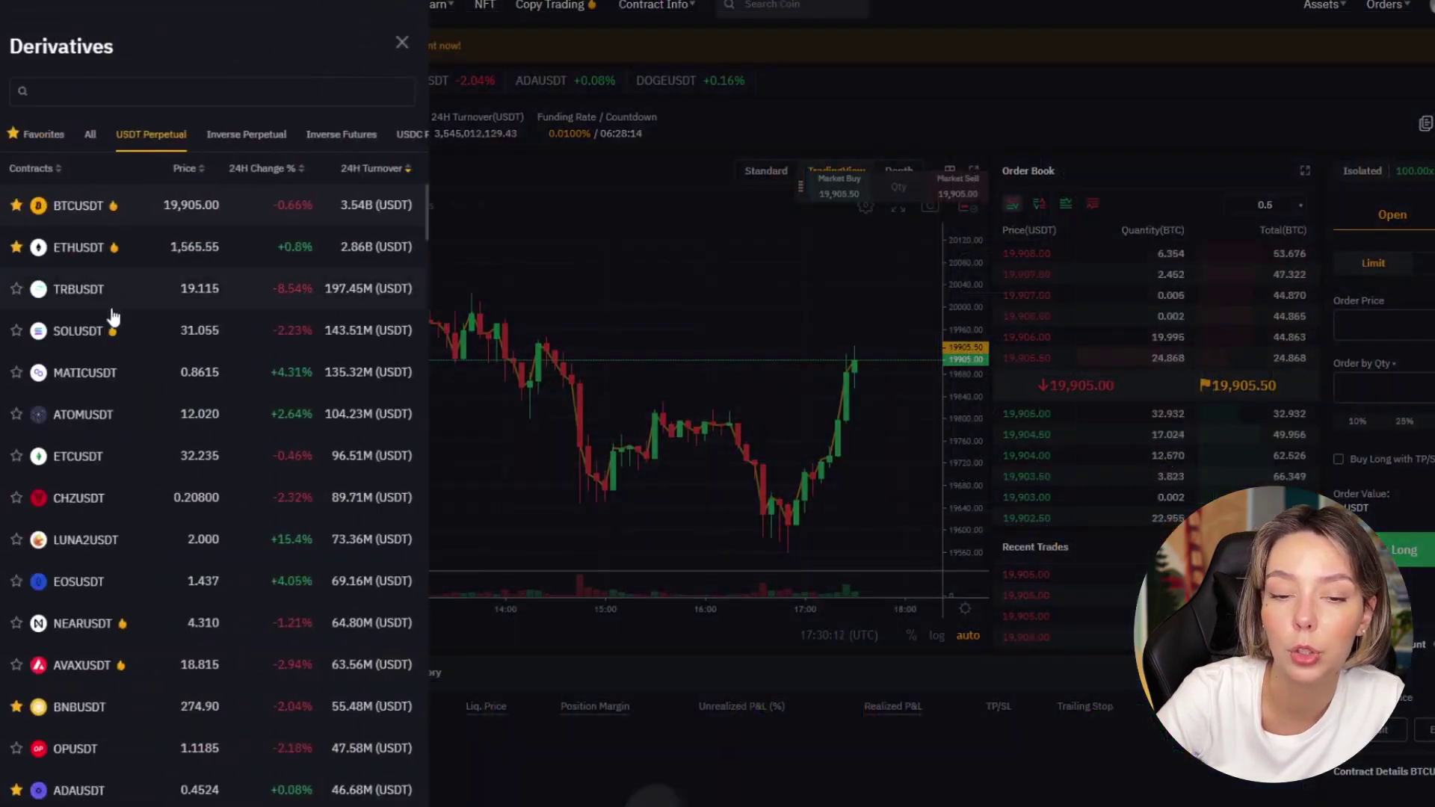
{"action": "scroll", "coordinate": [120, 358], "scroll_direction": "down", "scroll_amount": 20}
{"action": "scroll", "coordinate": [127, 373], "scroll_direction": "down", "scroll_amount": 10}
Step: Open BTCUSDT perpetual, adjust the Isolated margin long leverage, then view the Deposit Blast-Off promo
{"action": "left_click", "coordinate": [647, 246]}
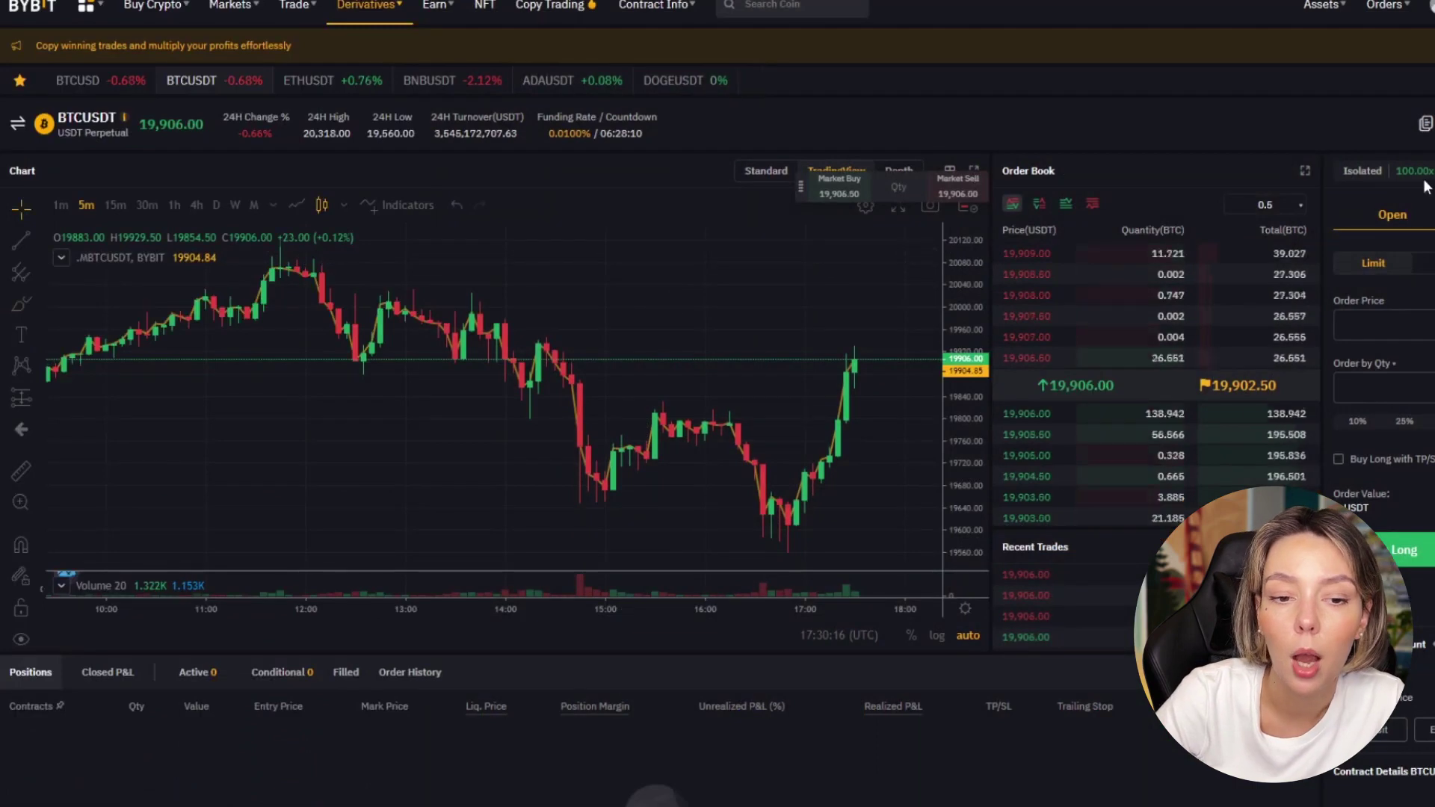
{"action": "left_click", "coordinate": [1362, 171]}
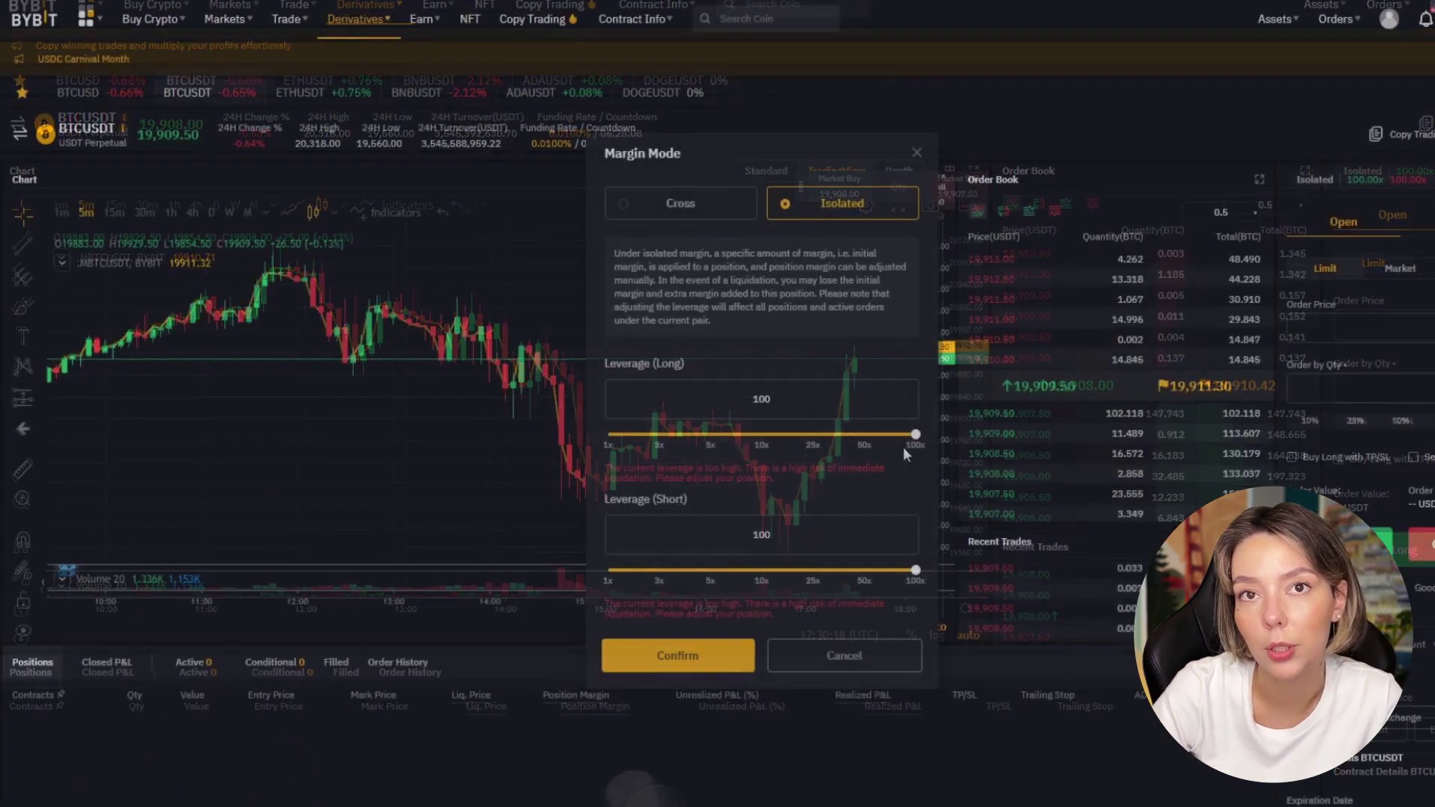
{"action": "left_click_drag", "start_coordinate": [910, 434], "coordinate": [741, 434]}
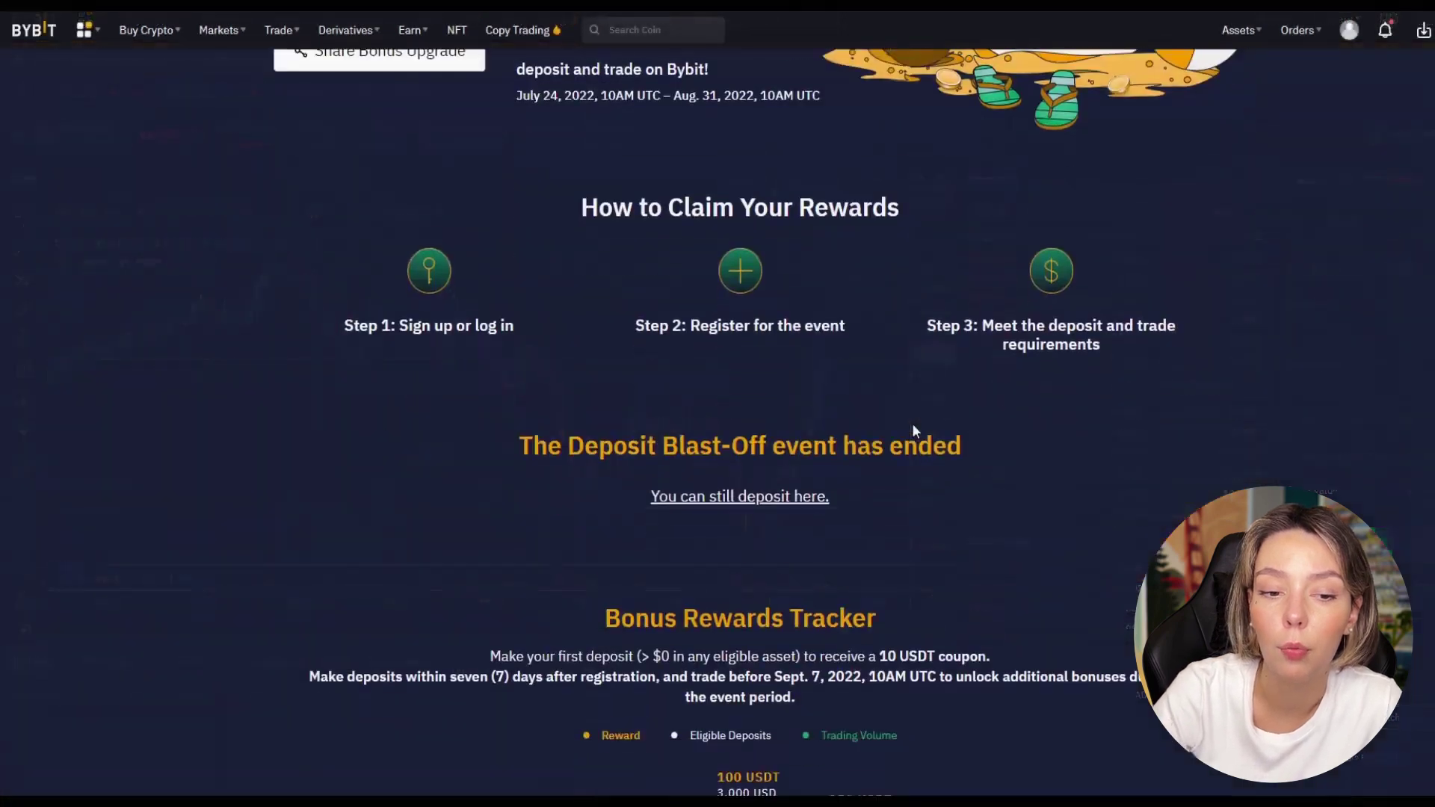
{"action": "scroll", "coordinate": [845, 414], "scroll_direction": "up", "scroll_amount": 5}
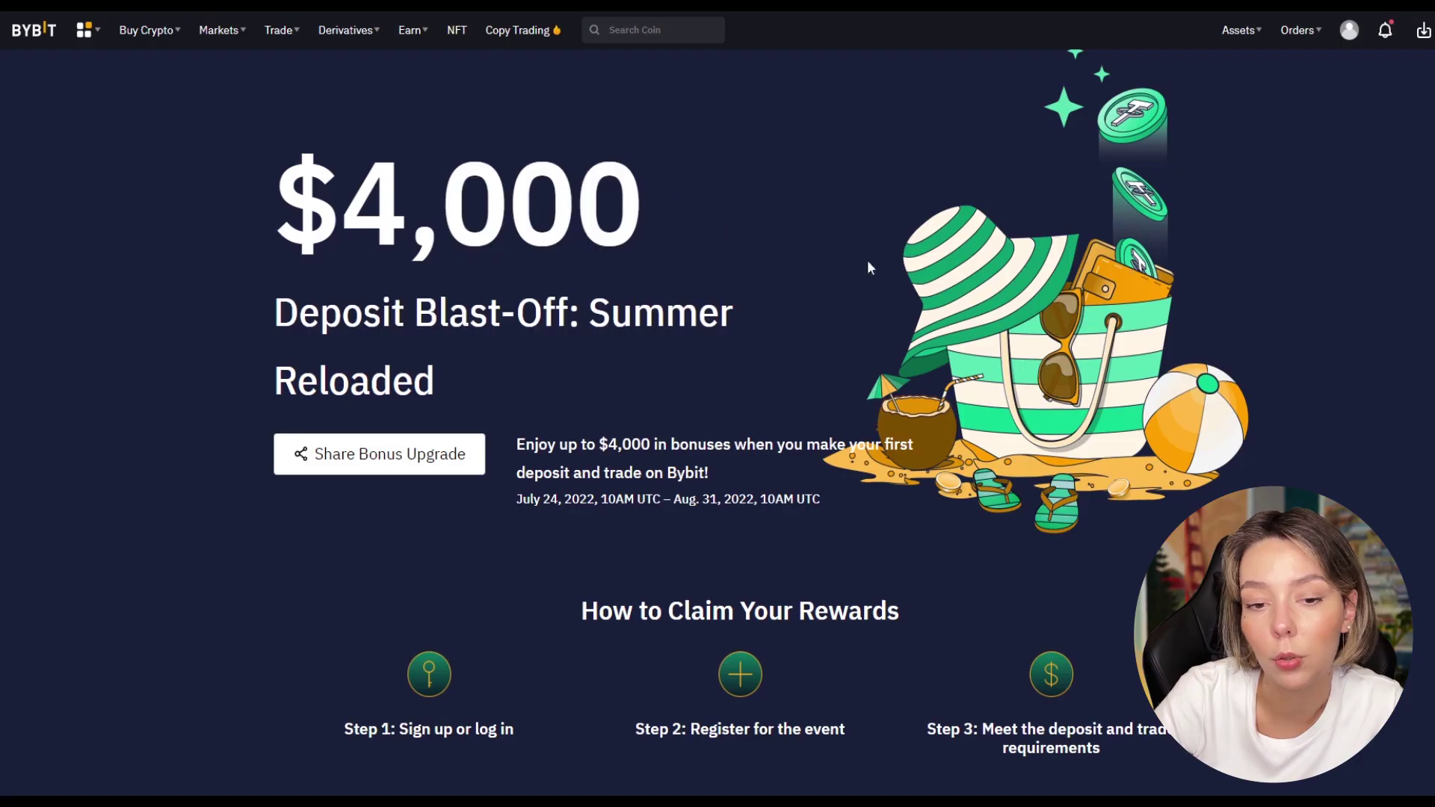
{"action": "scroll", "coordinate": [832, 371], "scroll_direction": "down", "scroll_amount": 6}
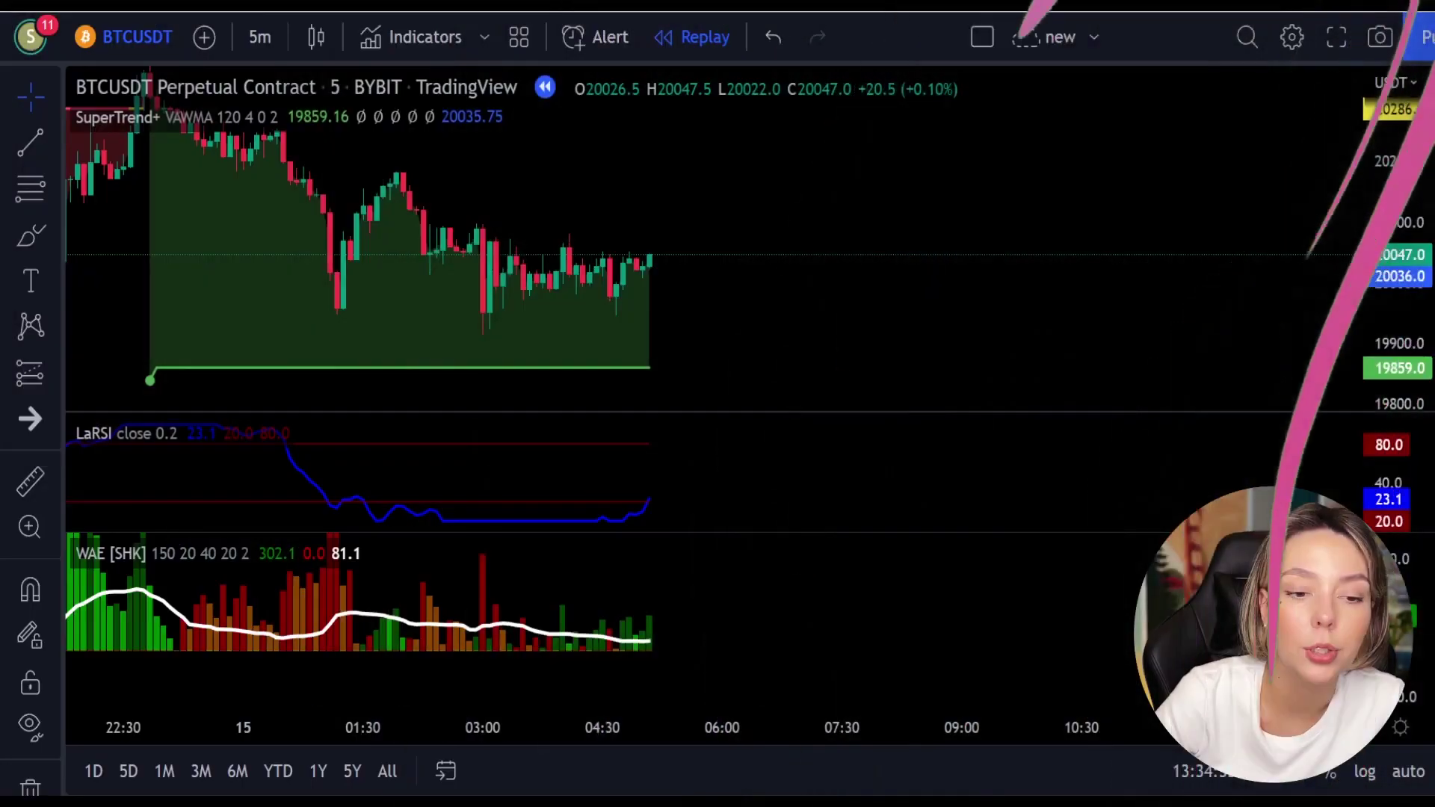
Step: Circle the latest LaRSI and WAE readings in red with the brush, then undo them
{"action": "left_click", "coordinate": [23, 233]}
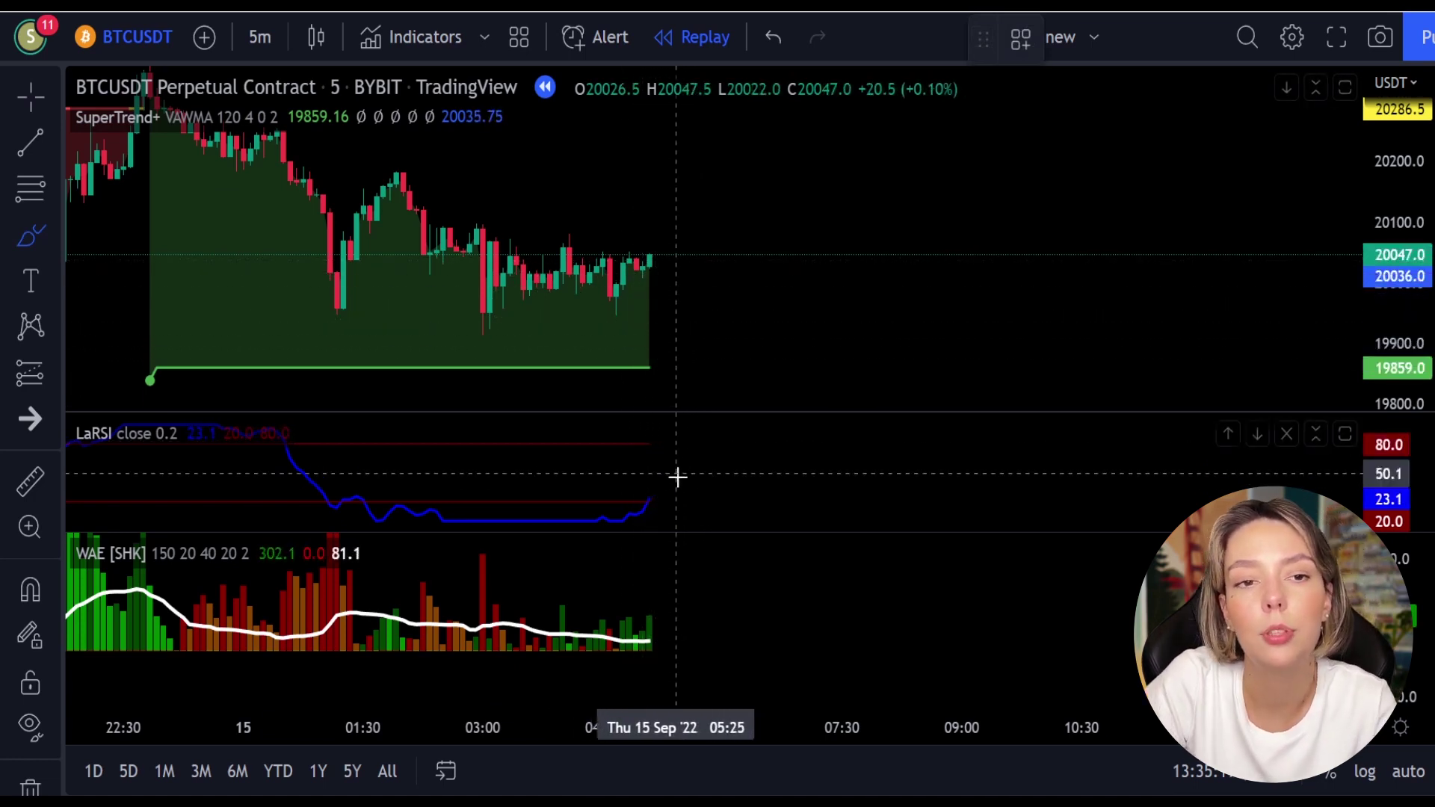
{"action": "left_click_drag", "start_coordinate": [667, 489], "coordinate": [647, 506]}
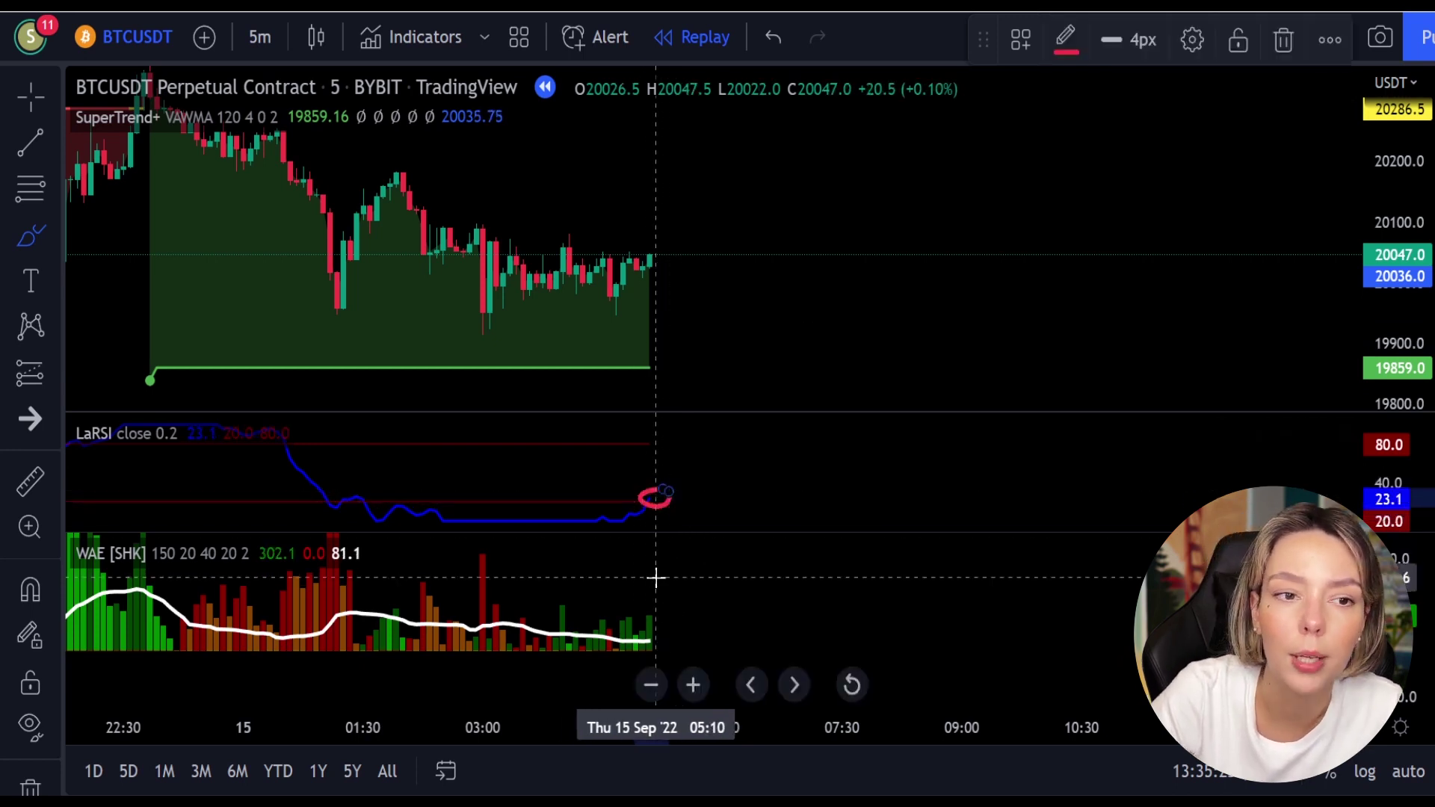
{"action": "left_click_drag", "start_coordinate": [653, 588], "coordinate": [665, 624]}
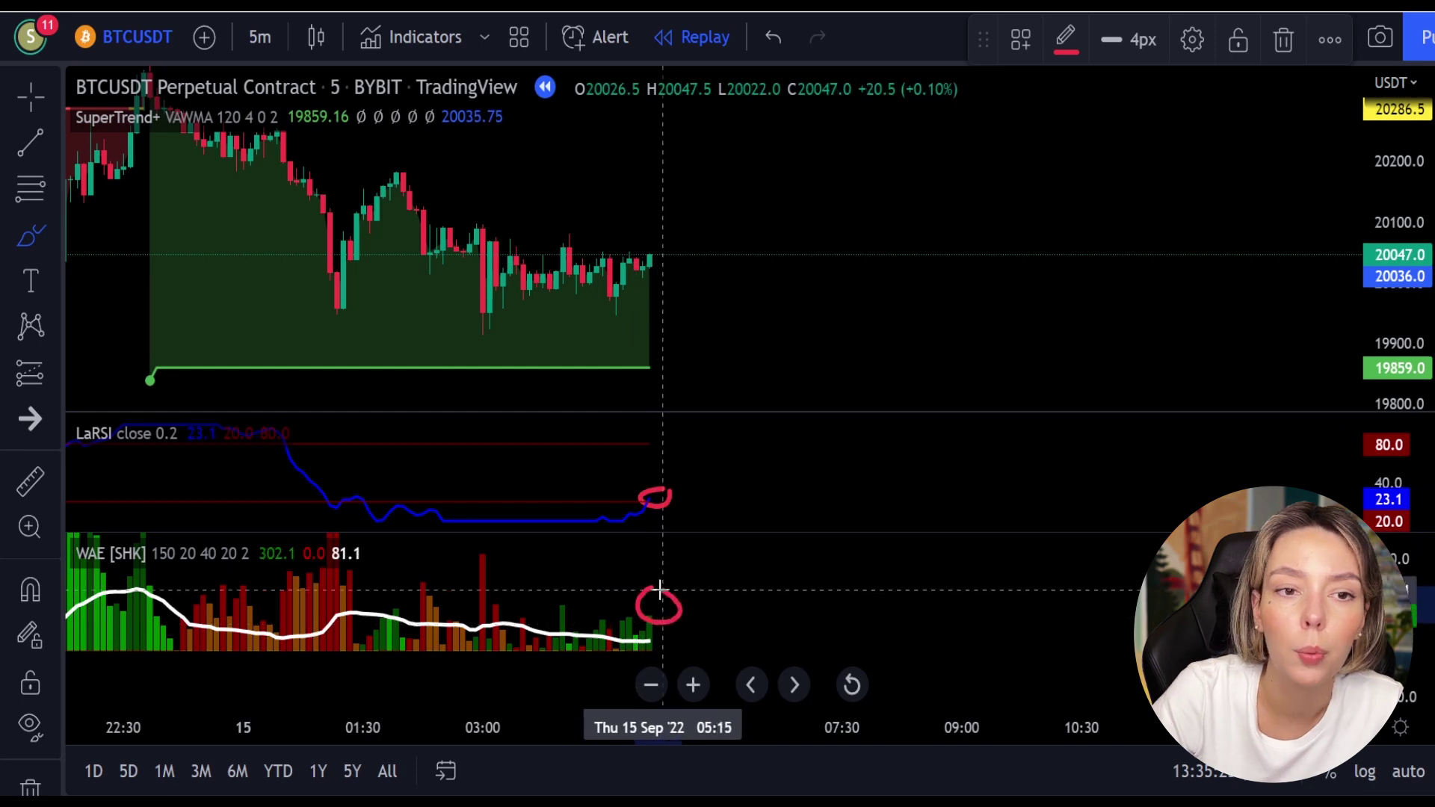
{"action": "key", "text": "ctrl+z"}
{"action": "key", "text": "ctrl+z"}
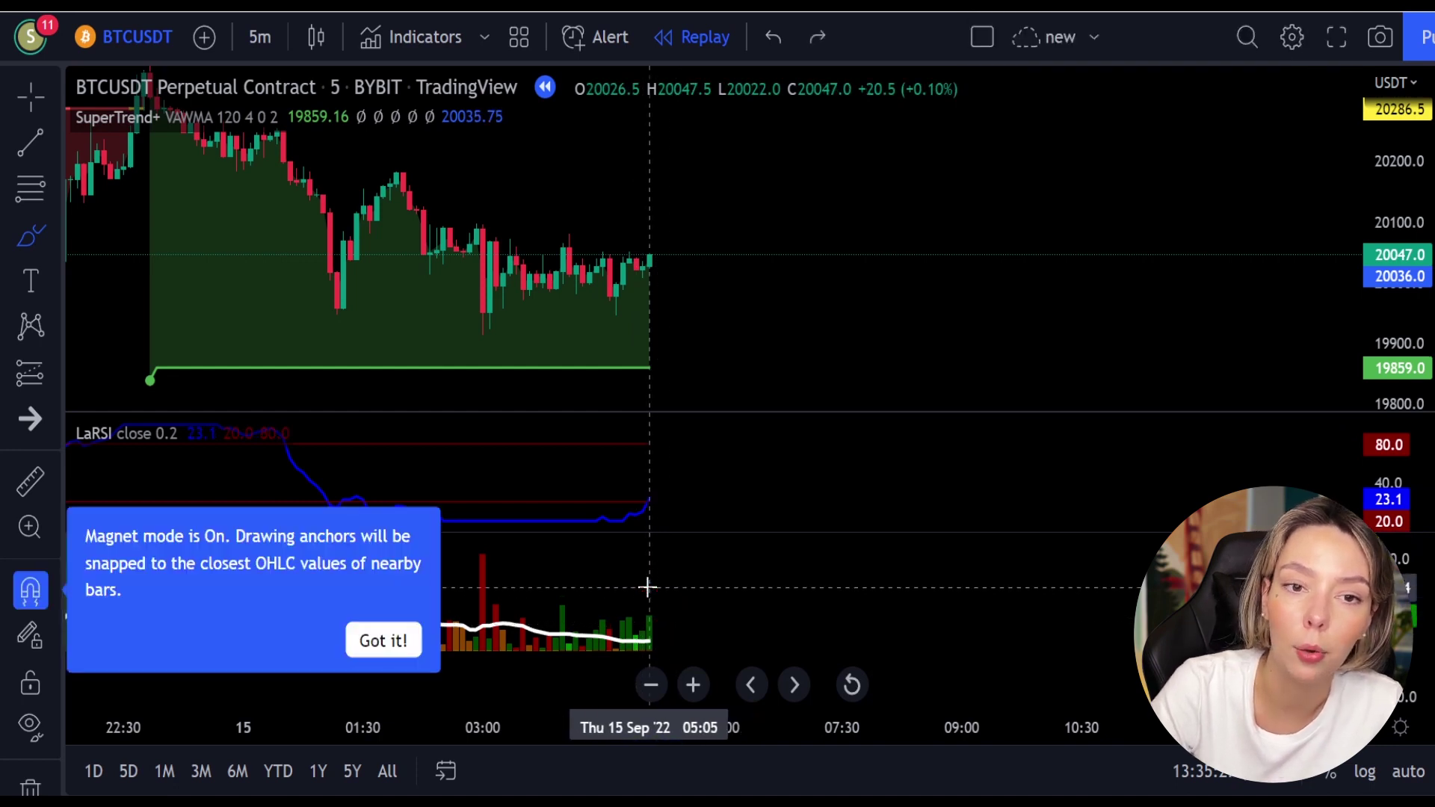
Step: Place a long at the latest candle with the stop at 137.0 and target near 20,241
{"action": "left_click", "coordinate": [33, 379]}
{"action": "left_click", "coordinate": [655, 255]}
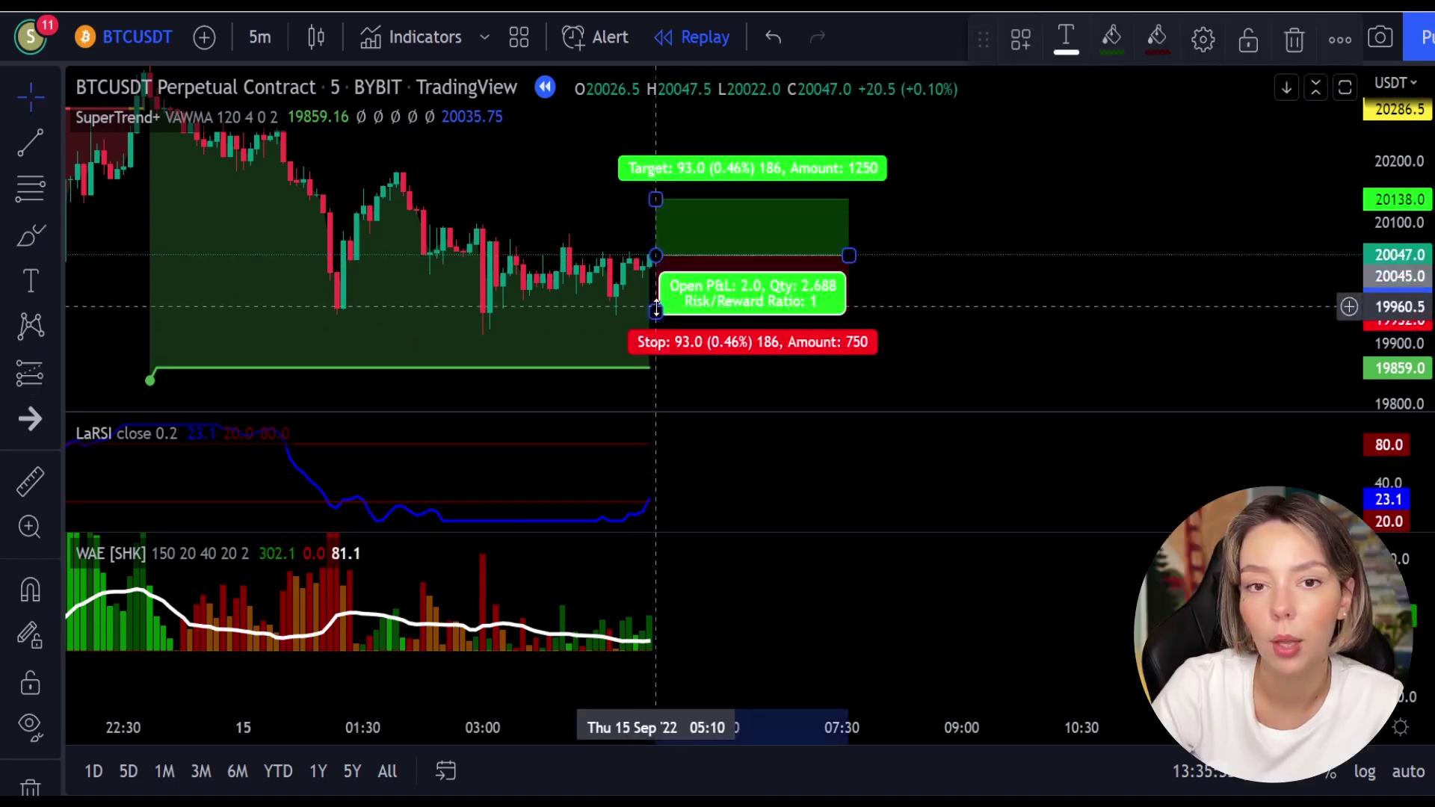
{"action": "left_click_drag", "start_coordinate": [655, 309], "coordinate": [656, 339]}
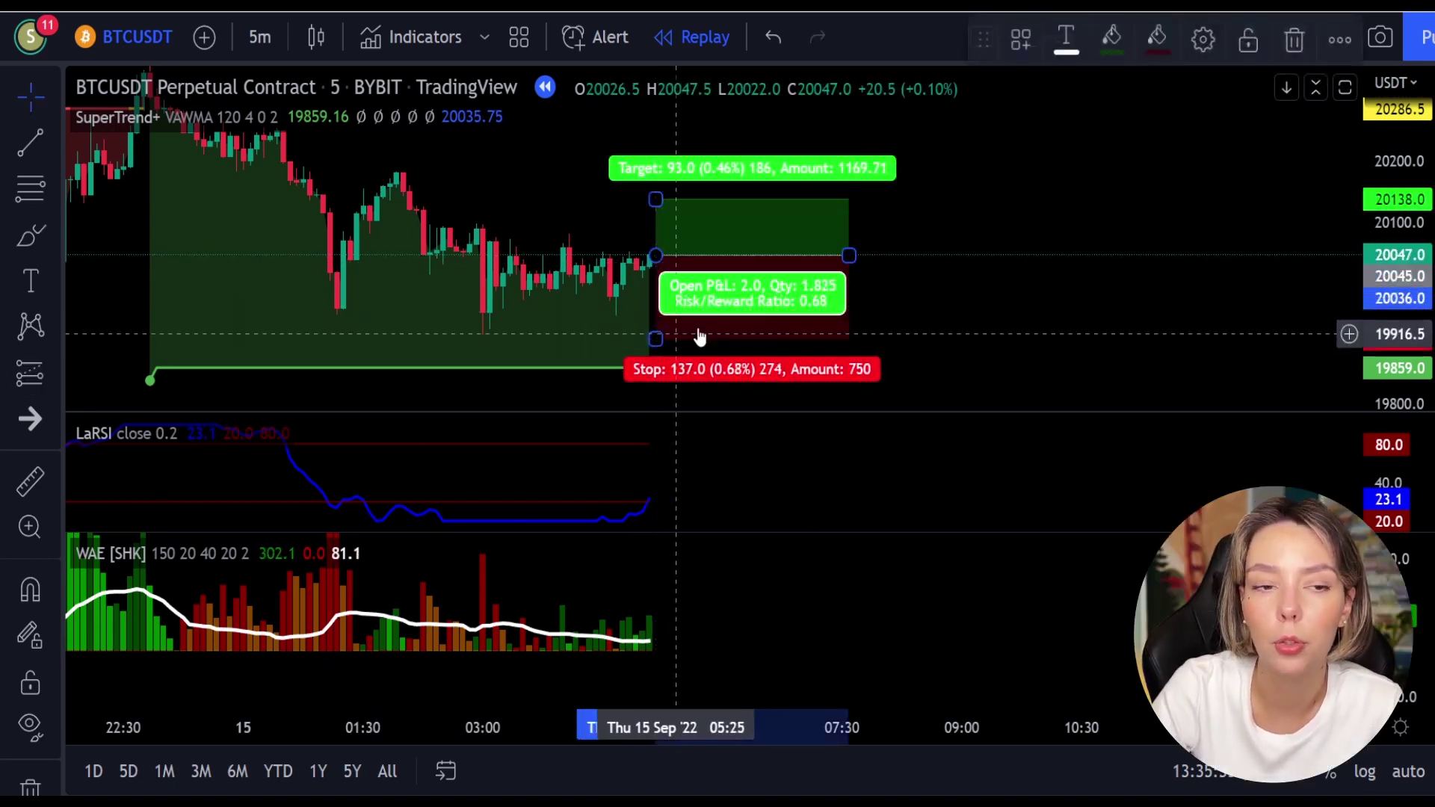
{"action": "left_click", "coordinate": [904, 236]}
{"action": "mouse_move", "coordinate": [908, 234]}
{"action": "left_mouse_down"}
{"action": "mouse_move", "coordinate": [907, 279]}
{"action": "mouse_move", "coordinate": [877, 332]}
{"action": "mouse_move", "coordinate": [871, 294]}
{"action": "left_mouse_up"}
{"action": "left_click", "coordinate": [785, 291]}
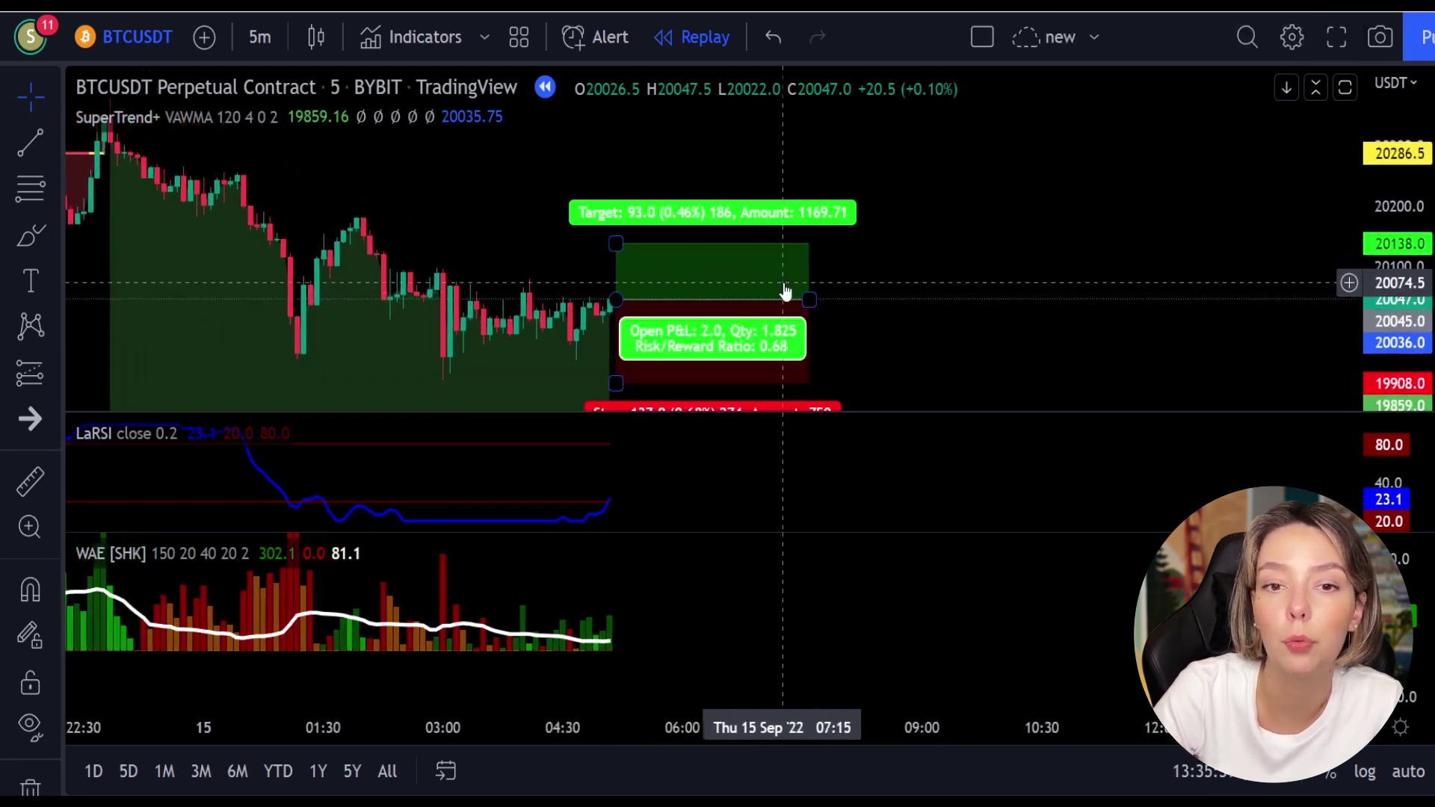
{"action": "left_click_drag", "start_coordinate": [616, 244], "coordinate": [627, 161]}
{"action": "left_click", "coordinate": [855, 231]}
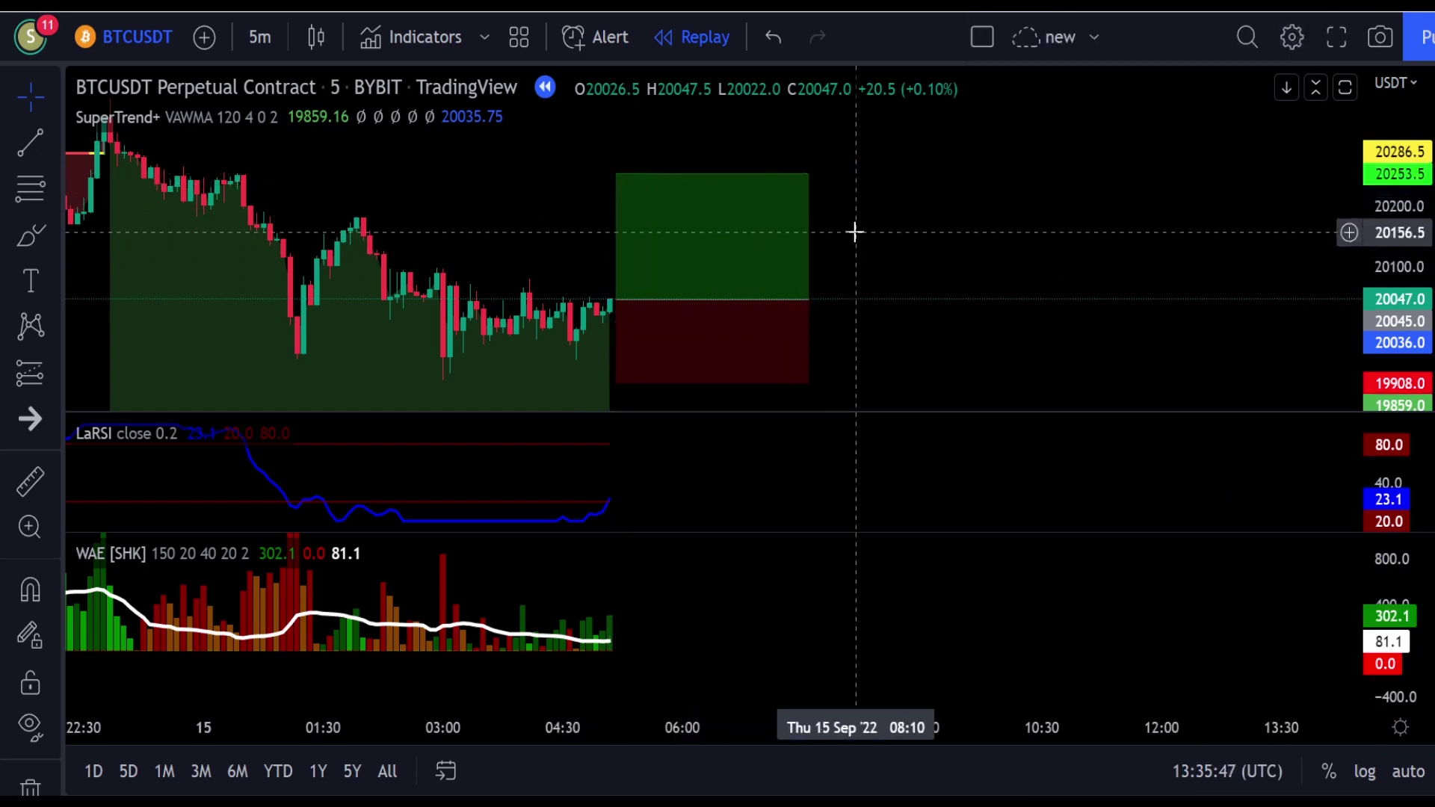
Step: Replay forward until price climbs into the target, then pause
{"action": "left_click", "coordinate": [694, 685]}
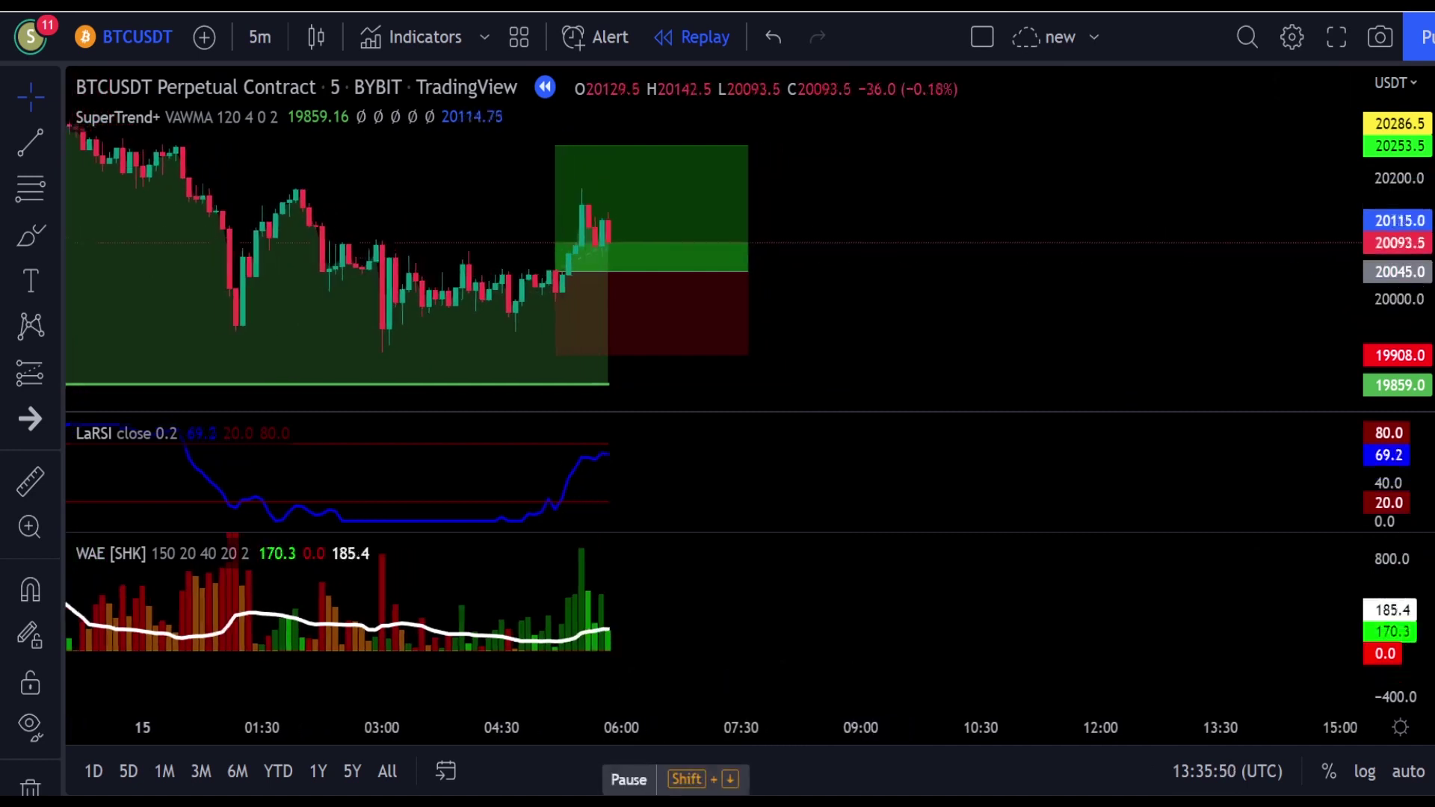
{"action": "key", "text": "shift+Down"}
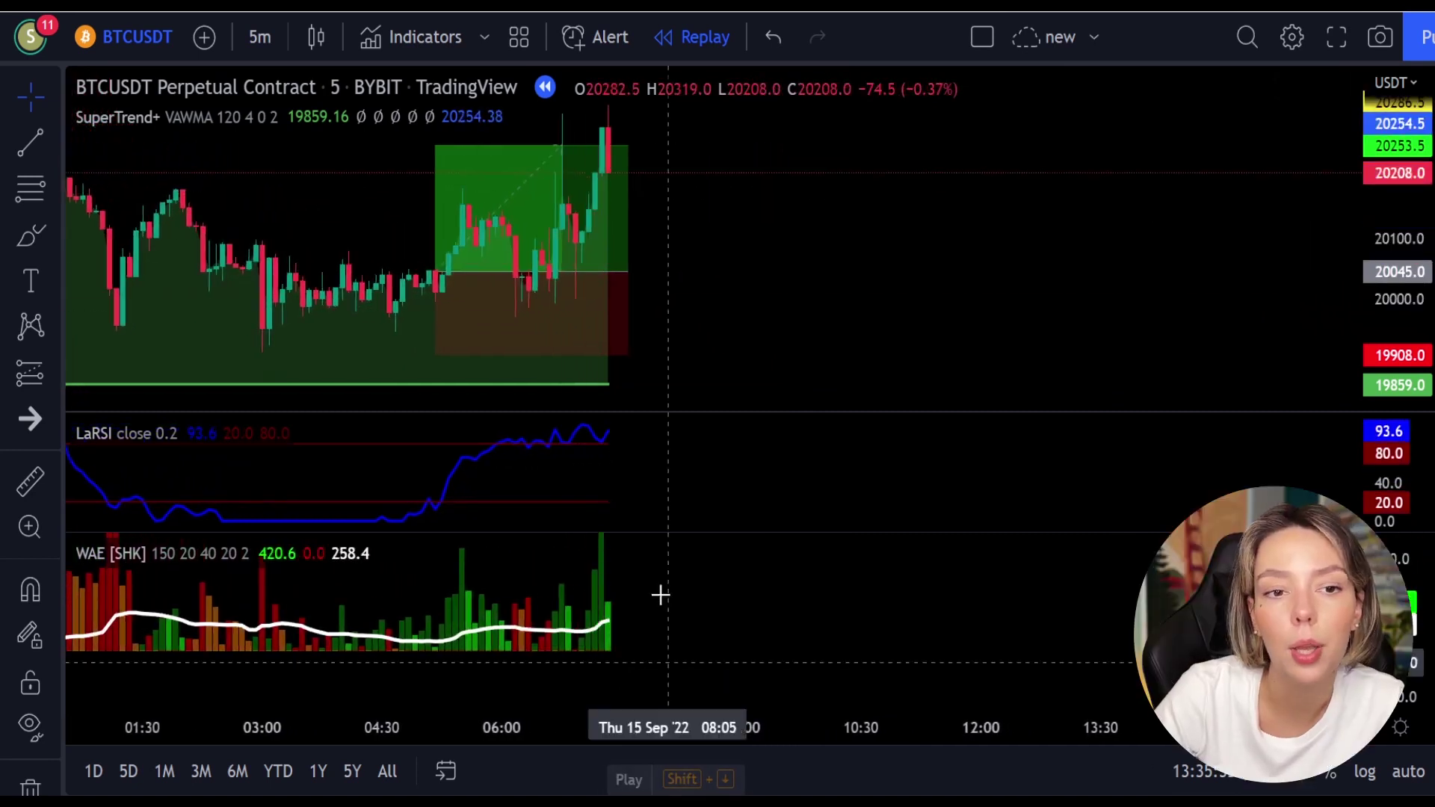
{"action": "left_click", "coordinate": [577, 172]}
Step: Shorten the long position box and circle the price highs, WAE bars and LaRSI end in red
{"action": "left_click_drag", "start_coordinate": [630, 271], "coordinate": [555, 271]}
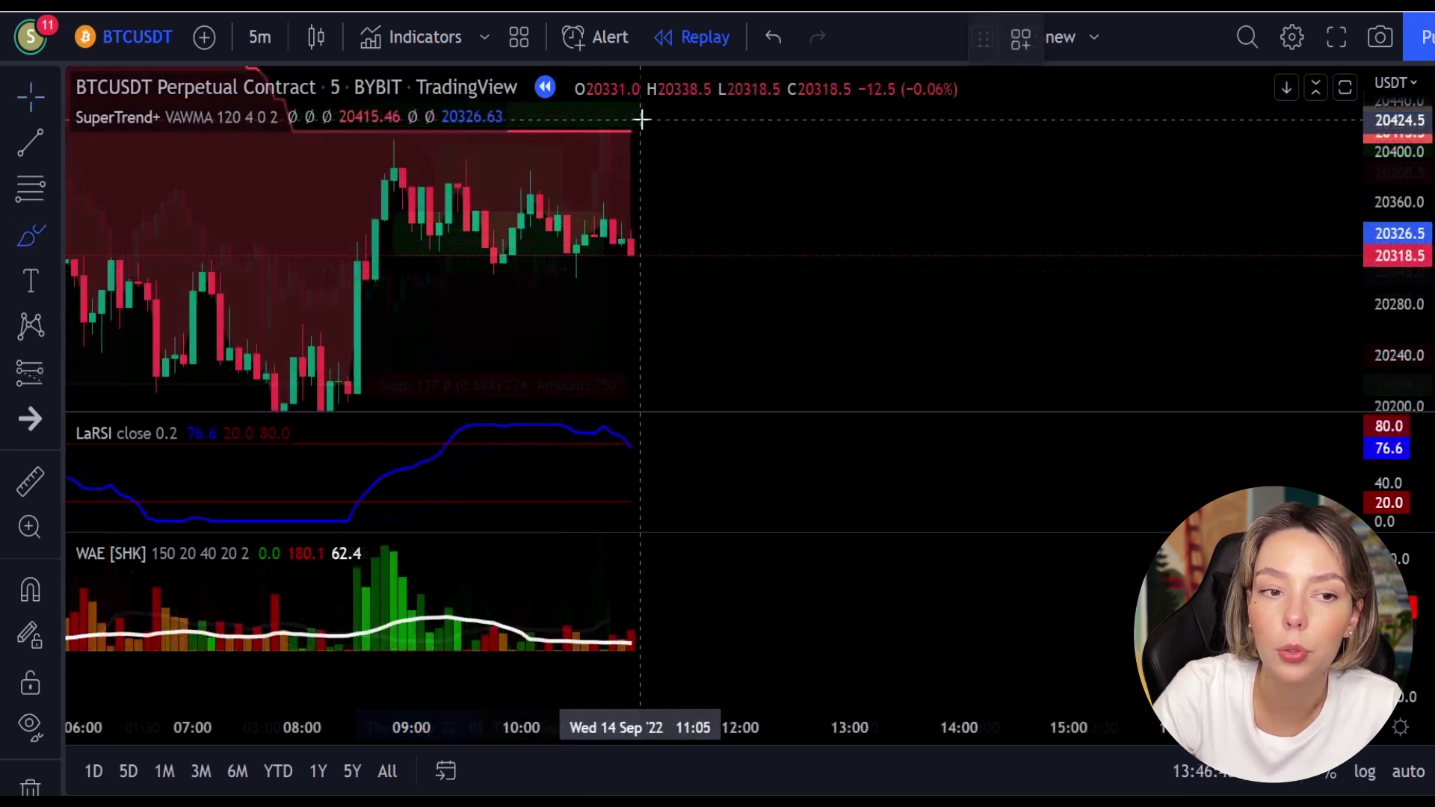
{"action": "mouse_move", "coordinate": [641, 118]}
{"action": "left_mouse_down"}
{"action": "mouse_move", "coordinate": [590, 123]}
{"action": "mouse_move", "coordinate": [628, 206]}
{"action": "mouse_move", "coordinate": [682, 112]}
{"action": "mouse_move", "coordinate": [624, 129]}
{"action": "left_mouse_up"}
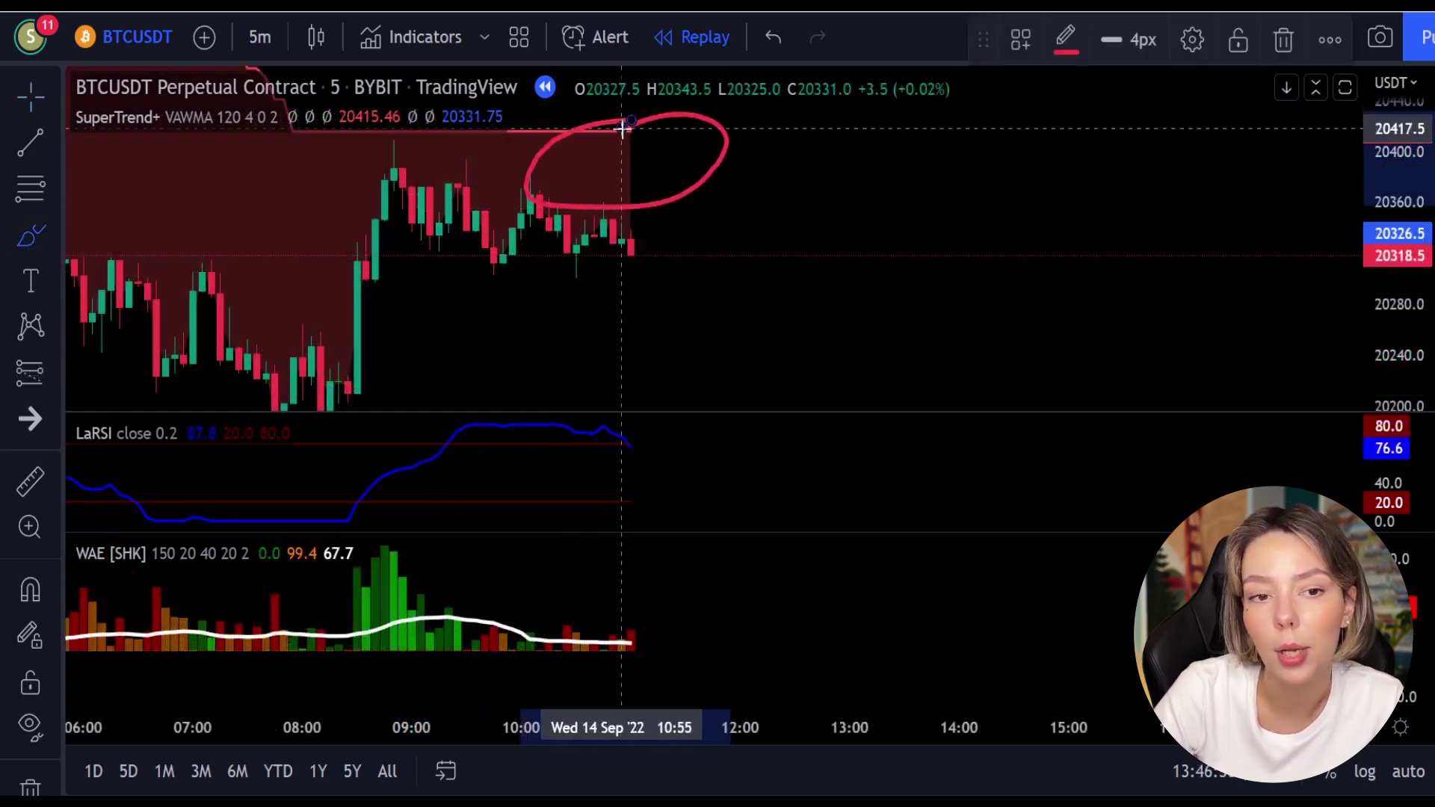
{"action": "mouse_move", "coordinate": [643, 600]}
{"action": "left_mouse_down"}
{"action": "mouse_move", "coordinate": [591, 608]}
{"action": "mouse_move", "coordinate": [617, 647]}
{"action": "mouse_move", "coordinate": [663, 618]}
{"action": "mouse_move", "coordinate": [635, 601]}
{"action": "left_mouse_up"}
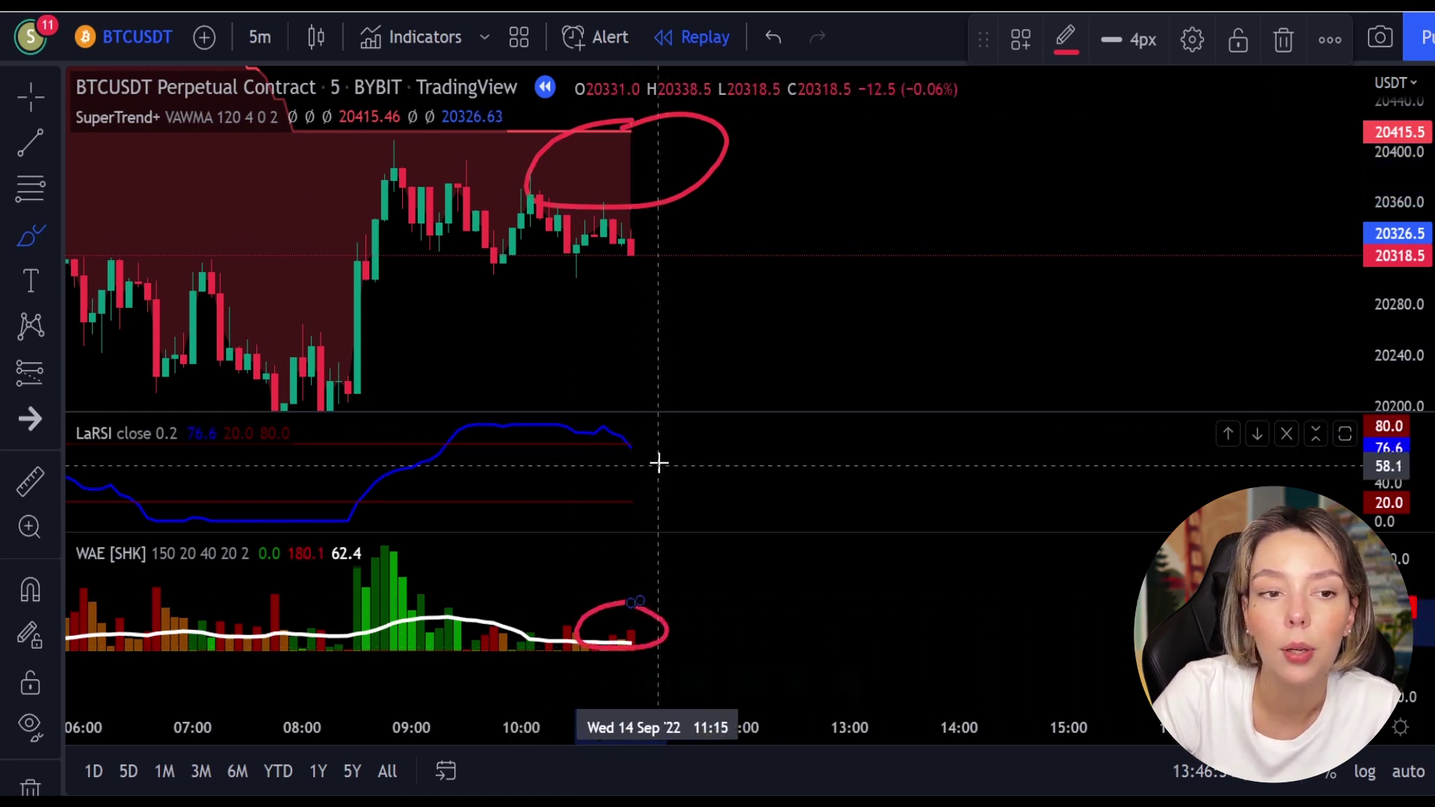
{"action": "mouse_move", "coordinate": [646, 434]}
{"action": "left_mouse_down"}
{"action": "mouse_move", "coordinate": [610, 451]}
{"action": "mouse_move", "coordinate": [651, 447]}
{"action": "left_mouse_up"}
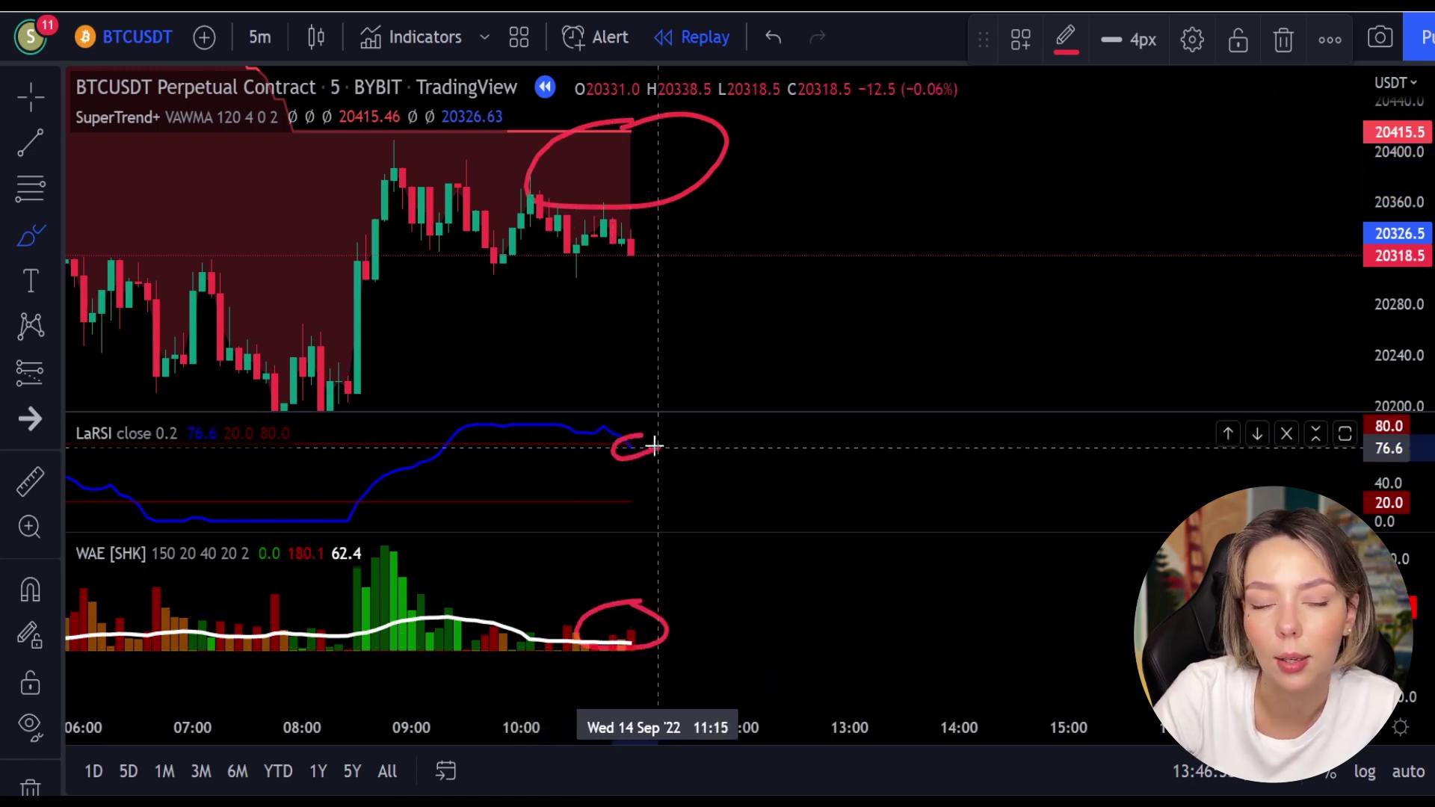
{"action": "key", "text": "ctrl+z"}
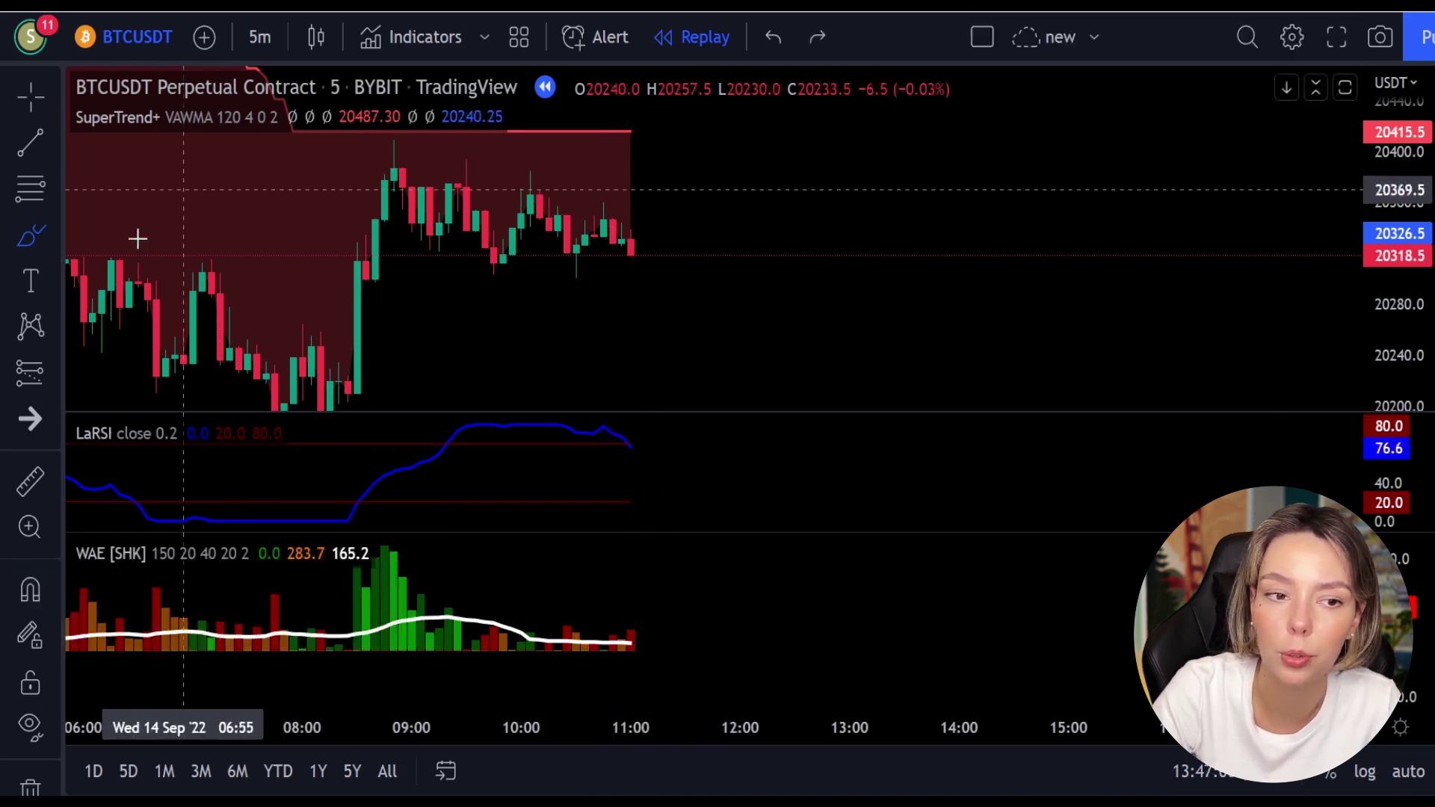
Step: Place a short with a 31.0 stop and 46.5 target (1.5 R/R), widen it, and resume replay
{"action": "left_click", "coordinate": [28, 379]}
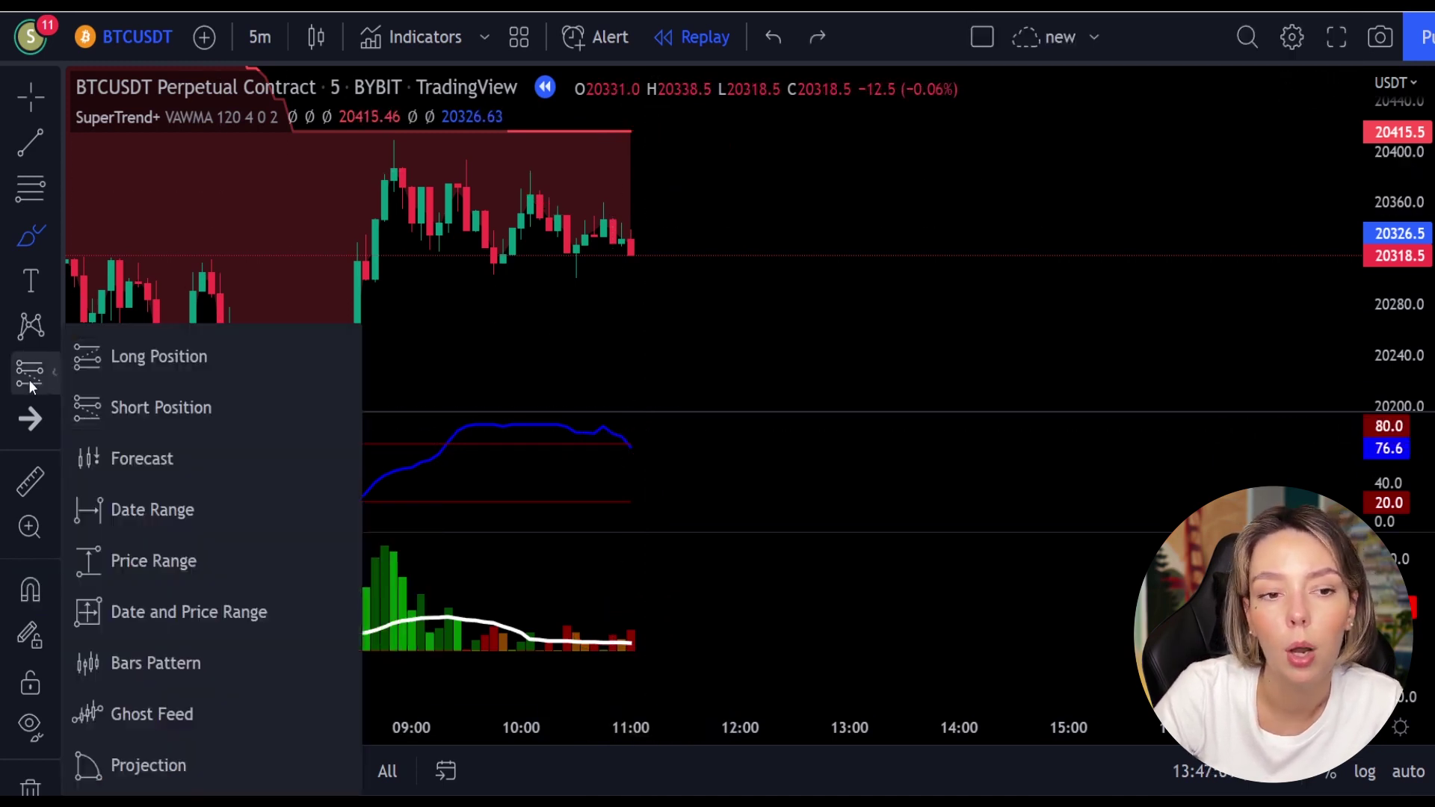
{"action": "left_click", "coordinate": [158, 405]}
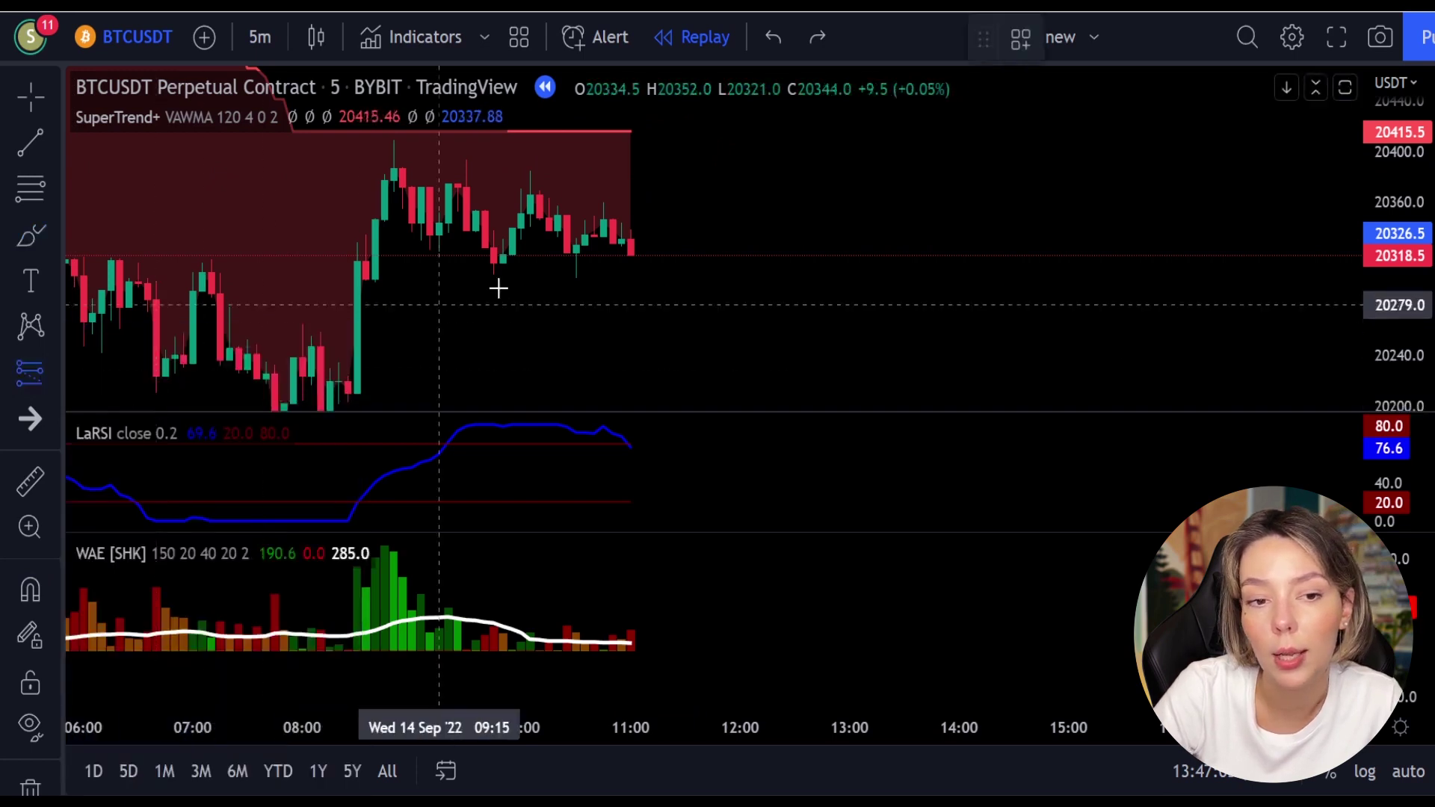
{"action": "left_click", "coordinate": [635, 240]}
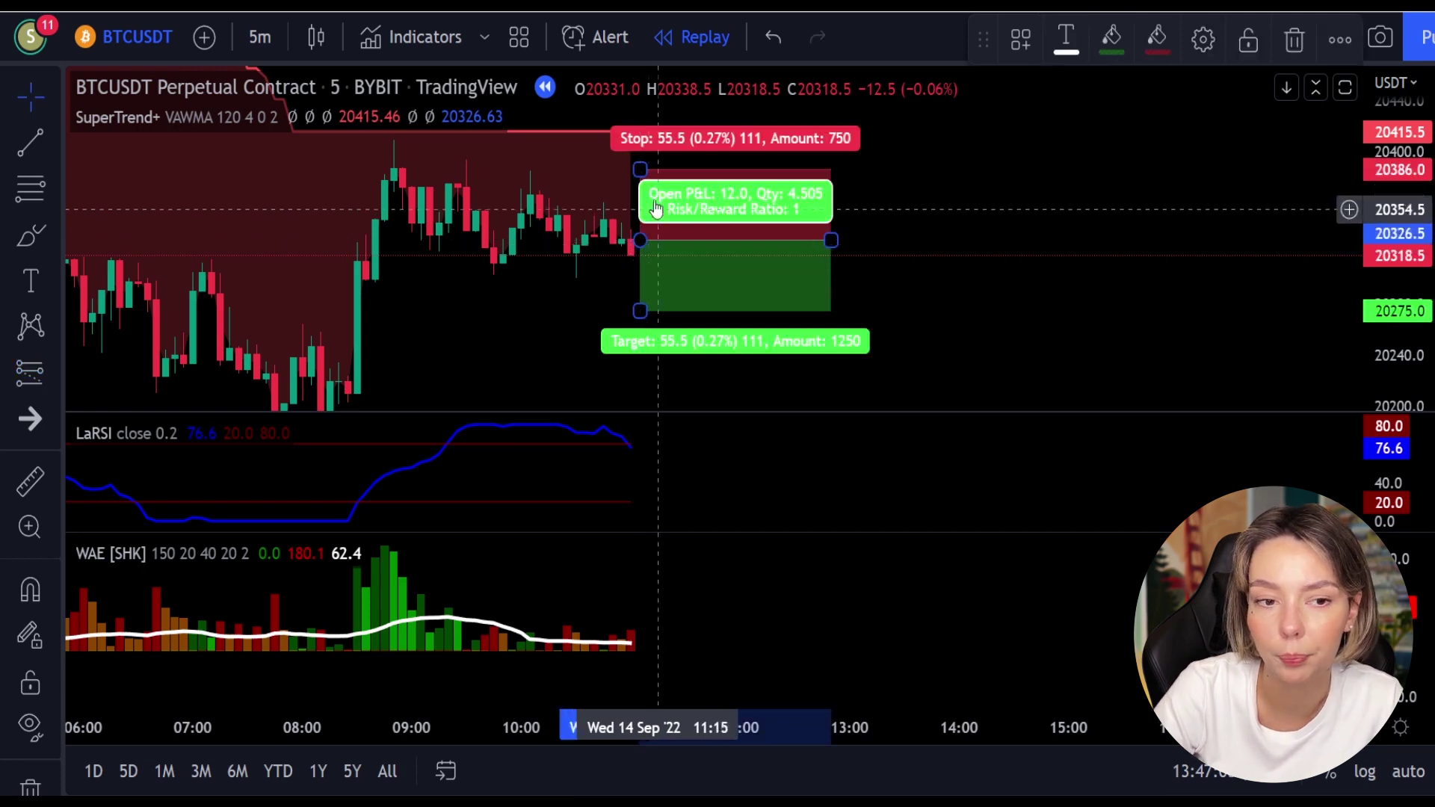
{"action": "mouse_move", "coordinate": [649, 150]}
{"action": "left_mouse_down"}
{"action": "mouse_move", "coordinate": [650, 213]}
{"action": "mouse_move", "coordinate": [644, 200]}
{"action": "left_mouse_up"}
{"action": "left_click_drag", "start_coordinate": [640, 290], "coordinate": [639, 299]}
{"action": "left_click_drag", "start_coordinate": [831, 240], "coordinate": [916, 234]}
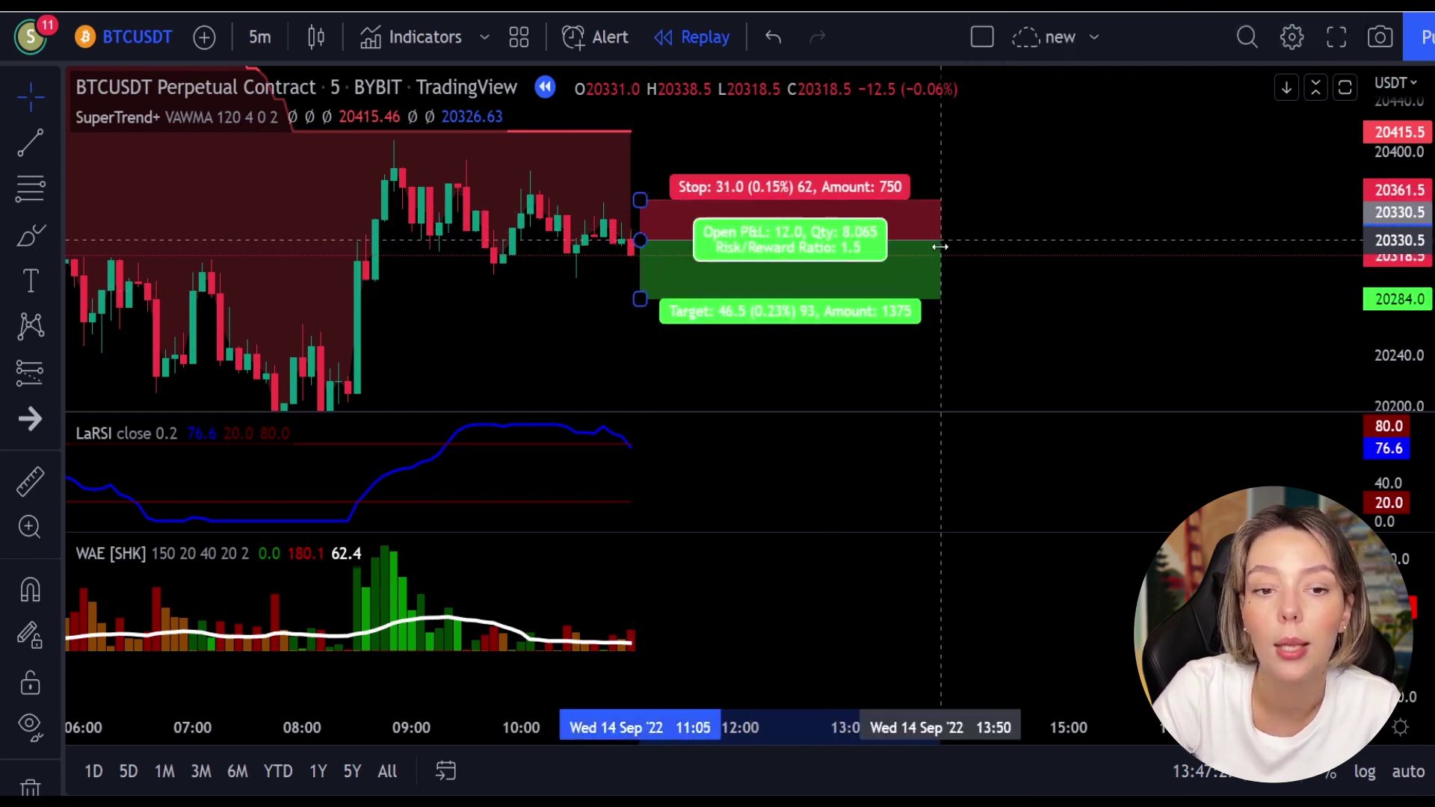
{"action": "key", "text": "shift+Down"}
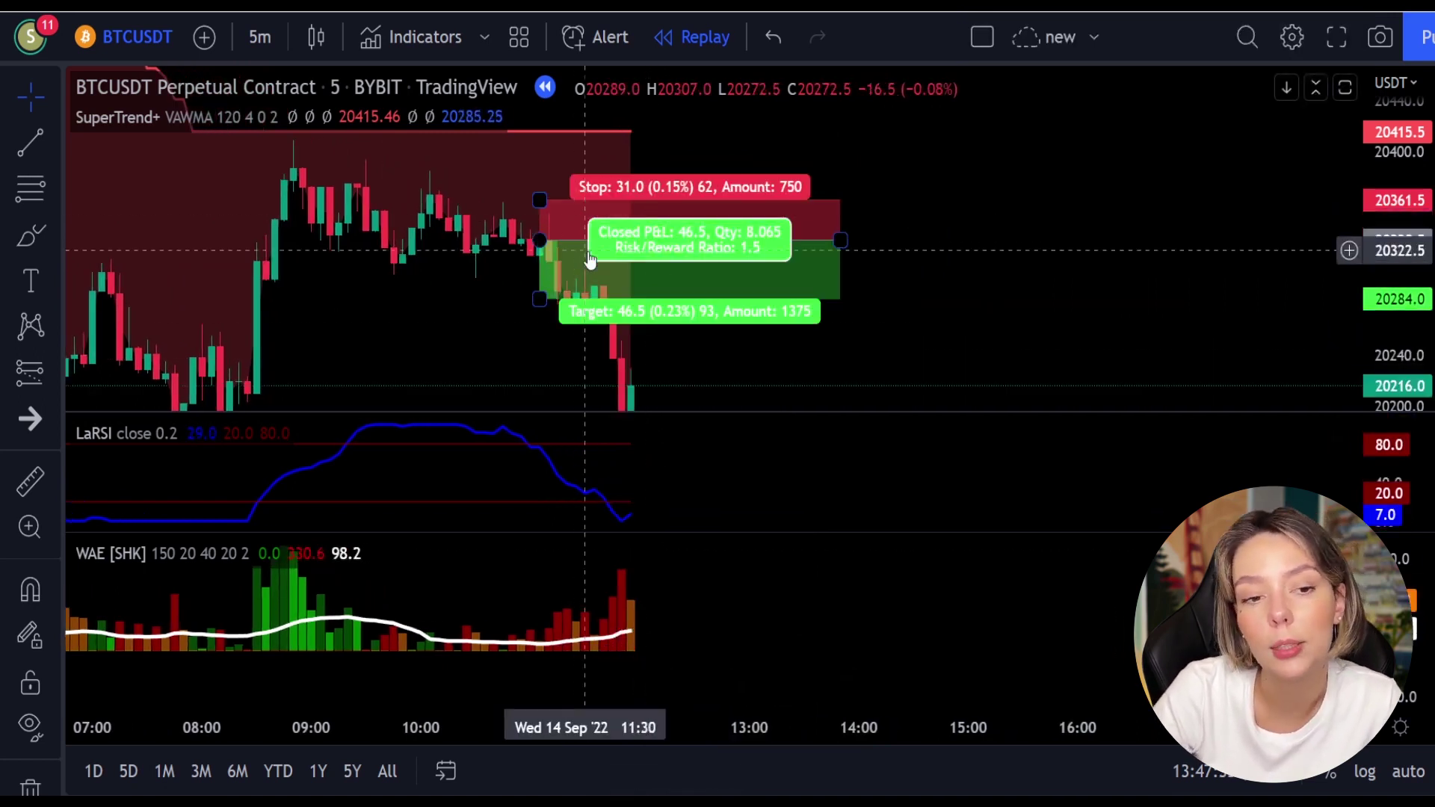
Step: Narrow the position box and circle the latest WAE, LaRSI and candle-high signals in red
{"action": "left_click", "coordinate": [839, 241]}
{"action": "left_click_drag", "start_coordinate": [839, 241], "coordinate": [559, 297]}
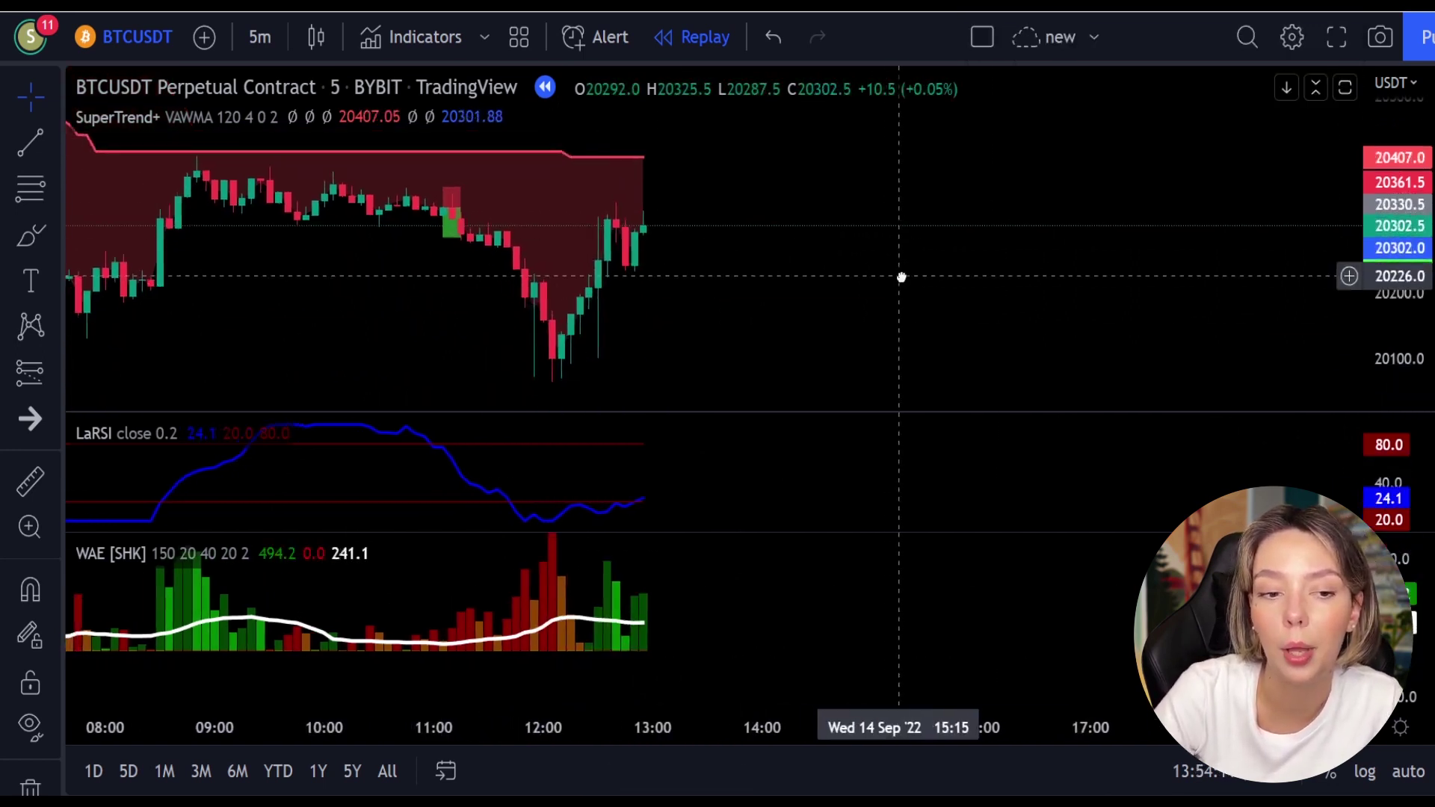
{"action": "left_click", "coordinate": [30, 237]}
{"action": "mouse_move", "coordinate": [660, 551]}
{"action": "left_mouse_down"}
{"action": "mouse_move", "coordinate": [579, 590]}
{"action": "mouse_move", "coordinate": [673, 603]}
{"action": "left_mouse_up"}
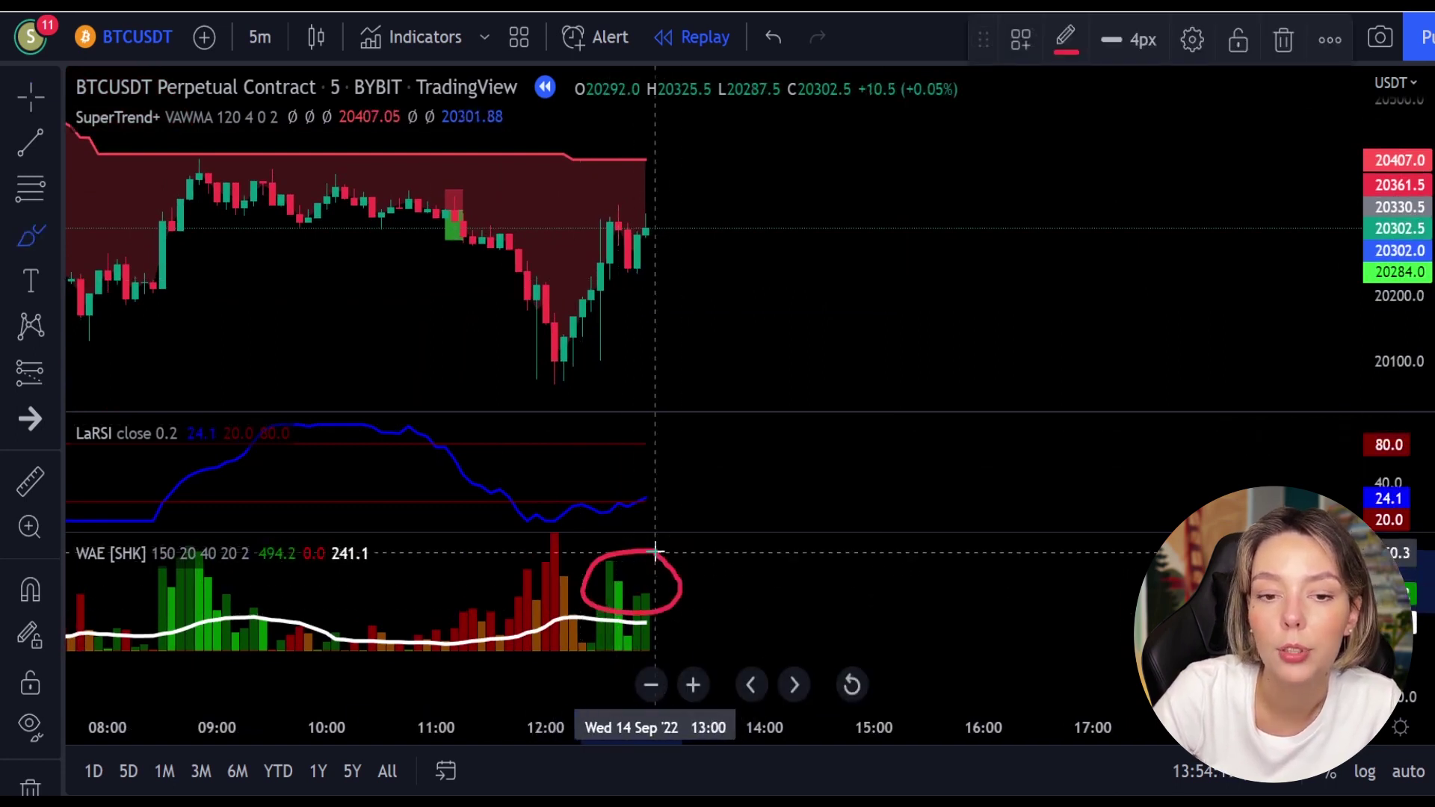
{"action": "mouse_move", "coordinate": [660, 473]}
{"action": "left_mouse_down"}
{"action": "mouse_move", "coordinate": [639, 478]}
{"action": "mouse_move", "coordinate": [674, 512]}
{"action": "mouse_move", "coordinate": [653, 463]}
{"action": "left_mouse_up"}
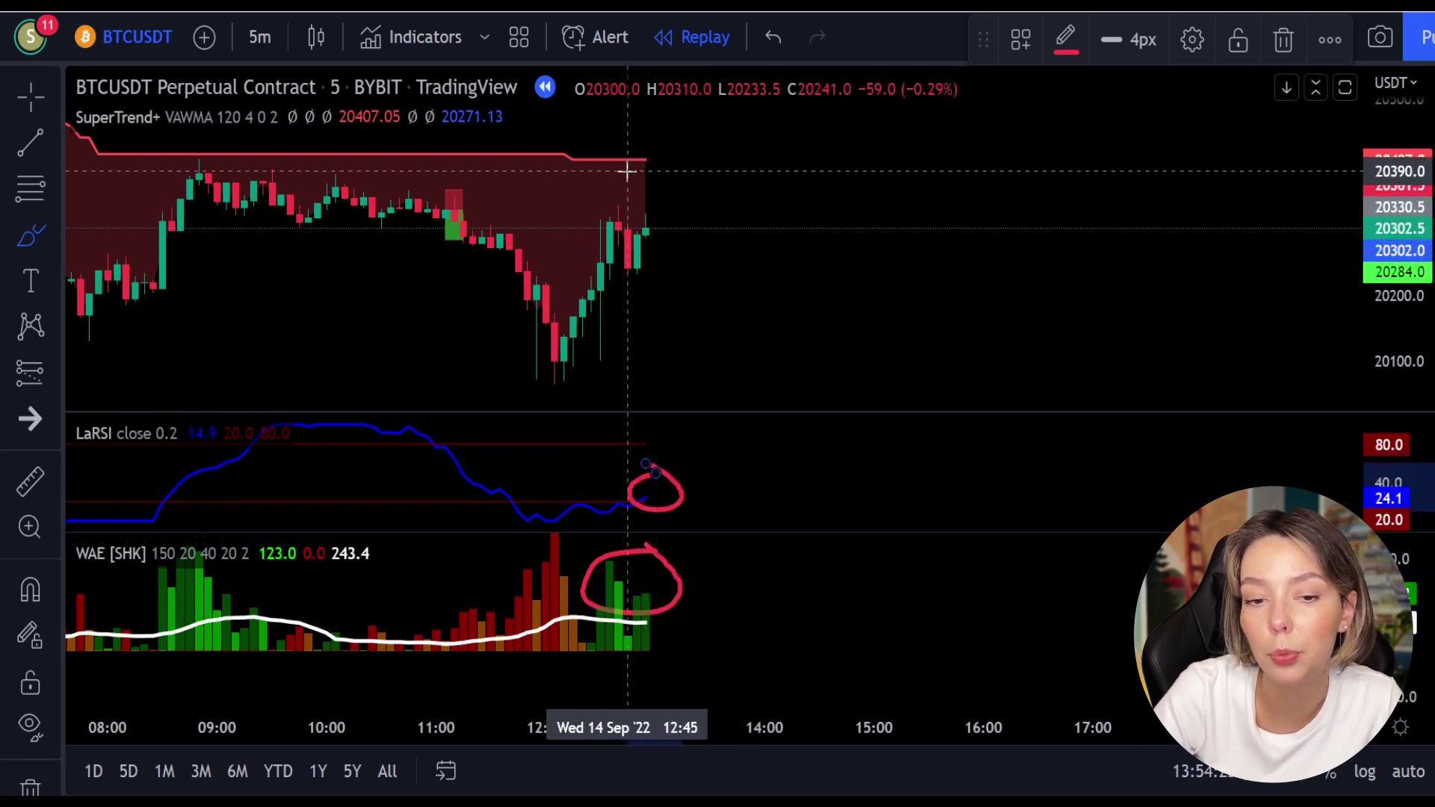
{"action": "mouse_move", "coordinate": [626, 171]}
{"action": "left_mouse_down"}
{"action": "mouse_move", "coordinate": [618, 150]}
{"action": "mouse_move", "coordinate": [547, 204]}
{"action": "left_mouse_up"}
{"action": "left_click_drag", "start_coordinate": [760, 171], "coordinate": [968, 249]}
{"action": "left_click_drag", "start_coordinate": [945, 128], "coordinate": [804, 308]}
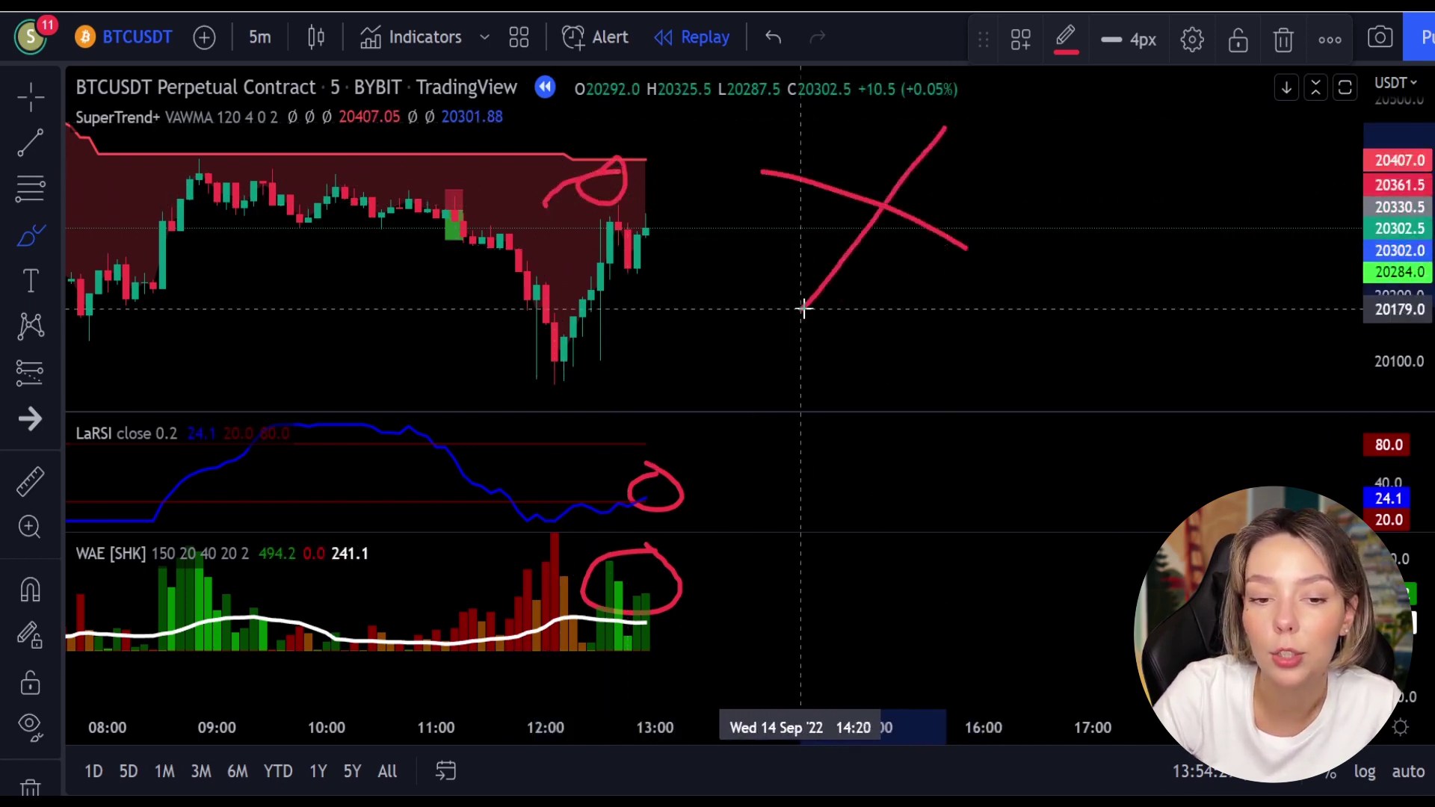
{"action": "key", "text": "ctrl+z"}
{"action": "key", "text": "ctrl+z"}
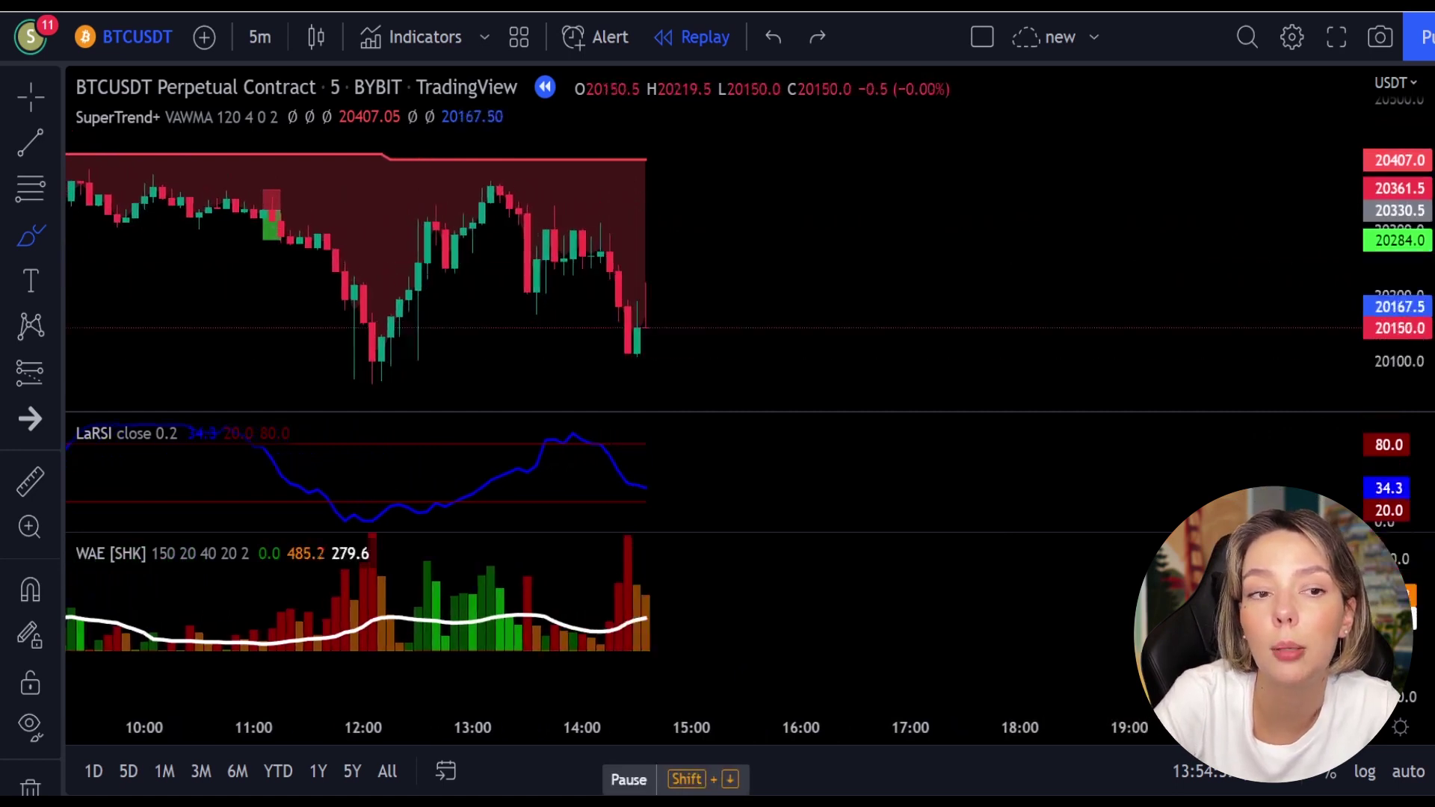
Step: Pause the replay and restart Bar Replay from a new point near 19,235
{"action": "key", "text": "shift+Down"}
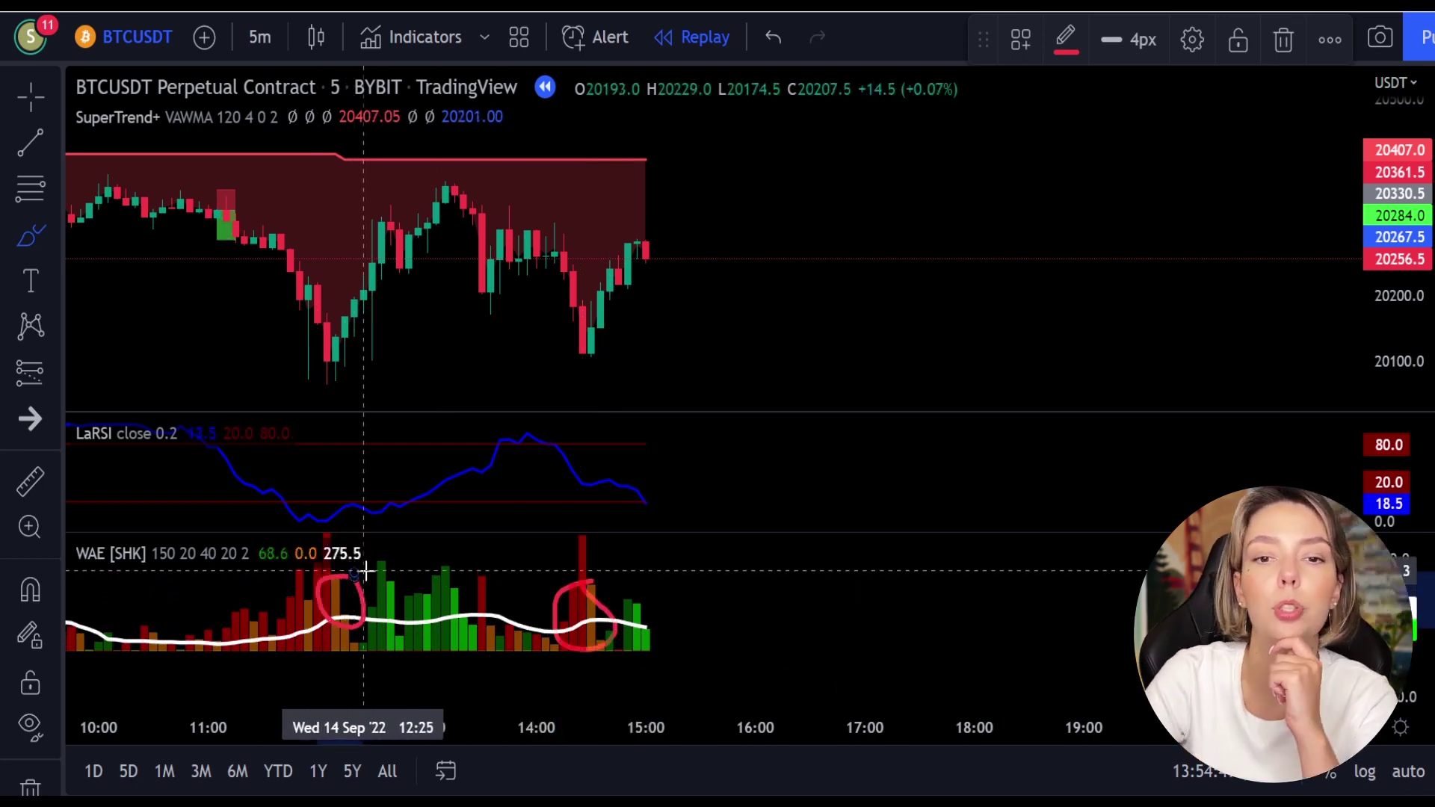
{"action": "left_click", "coordinate": [30, 591]}
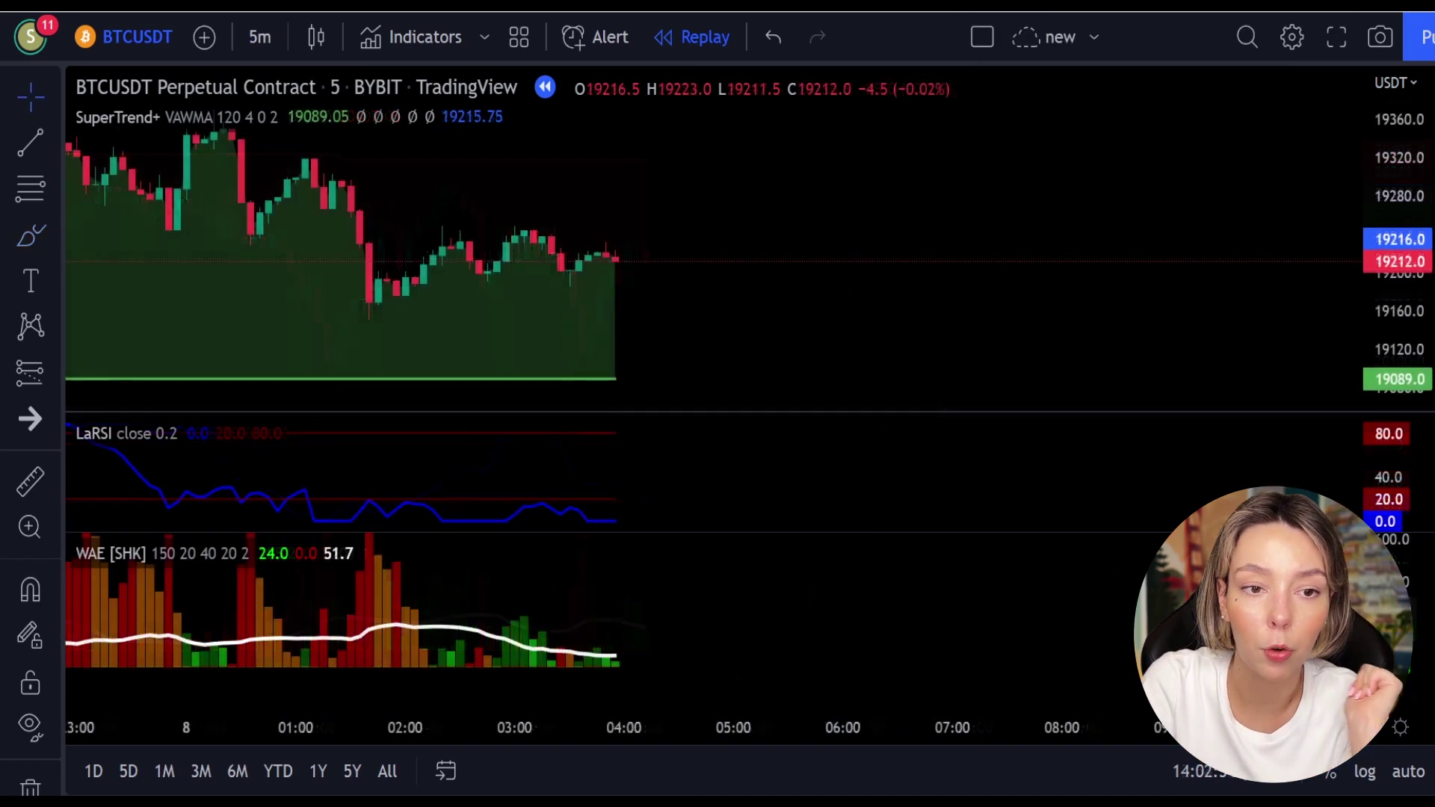
{"action": "left_click", "coordinate": [624, 762]}
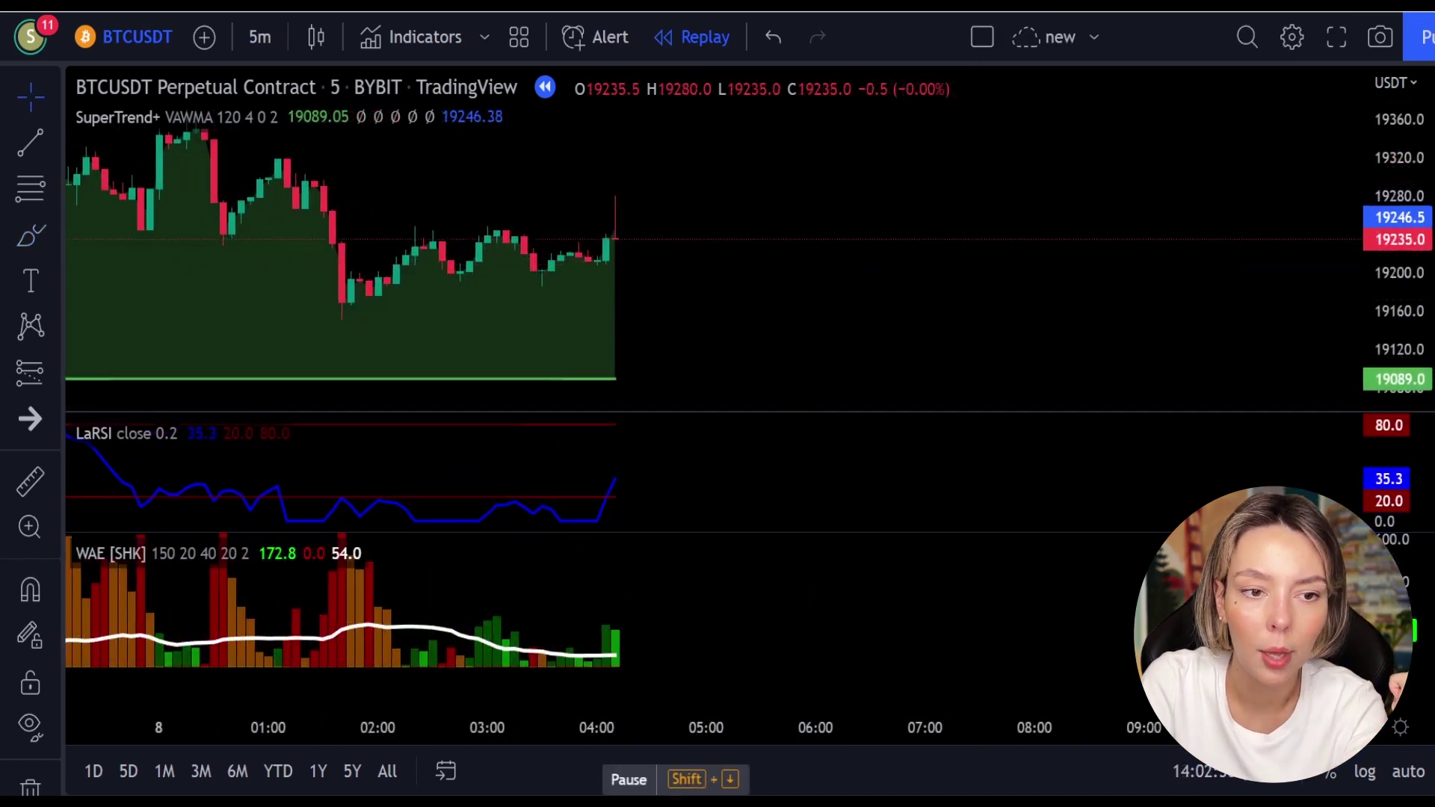
Step: Pause the replay and circle the dip below the latest candles and the LaRSI upturn
{"action": "left_click", "coordinate": [624, 763]}
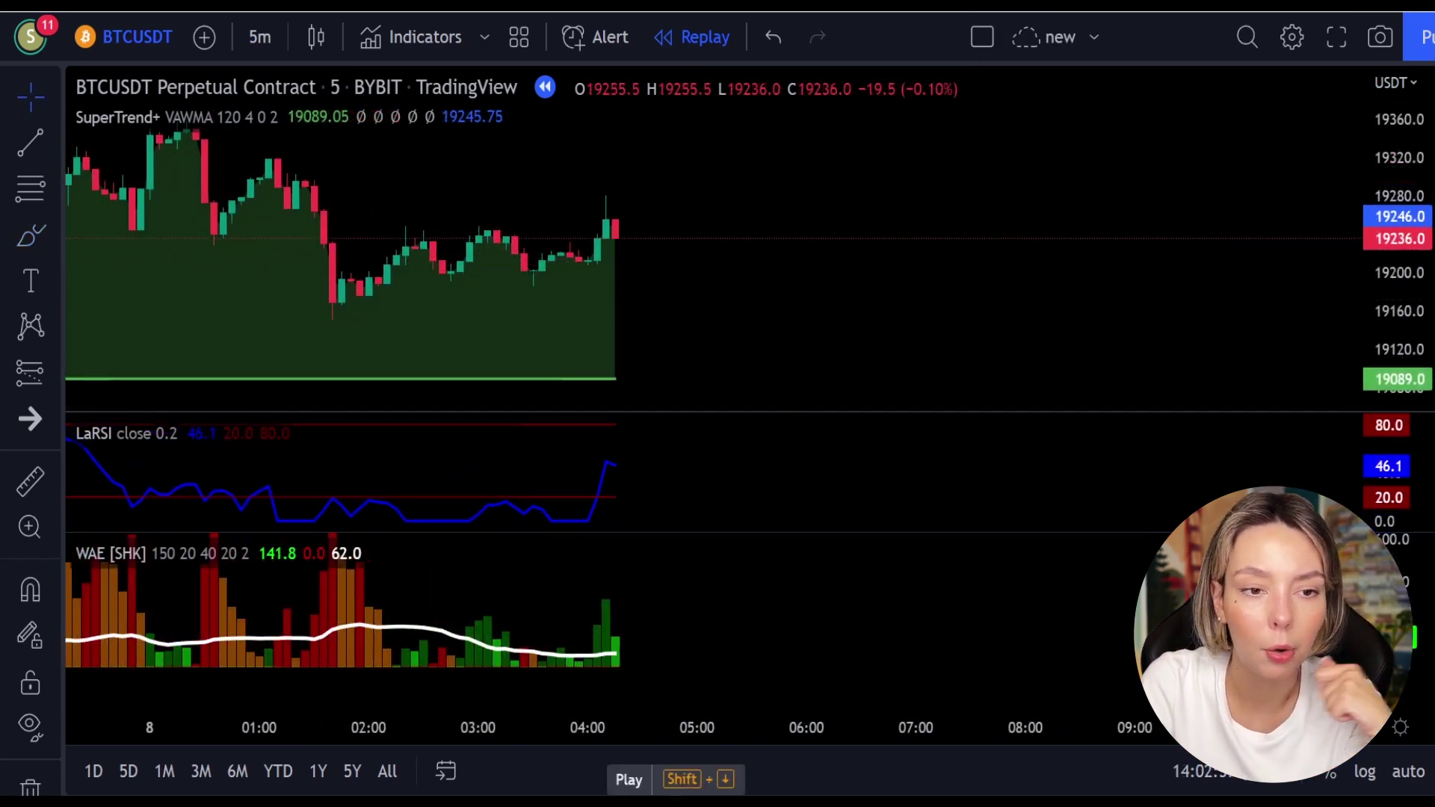
{"action": "left_click", "coordinate": [37, 241]}
{"action": "left_click_drag", "start_coordinate": [639, 297], "coordinate": [563, 358]}
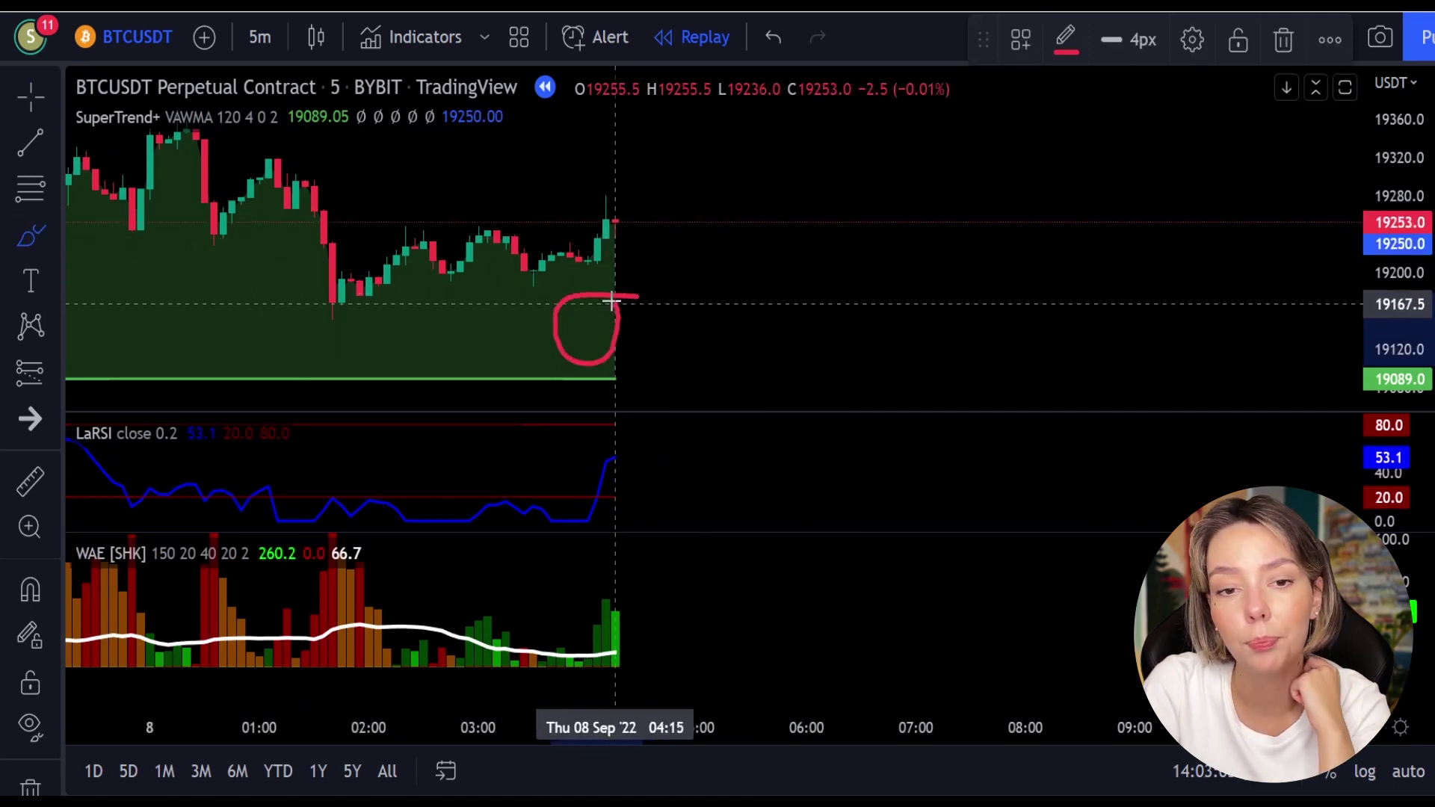
{"action": "left_click_drag", "start_coordinate": [616, 307], "coordinate": [606, 292]}
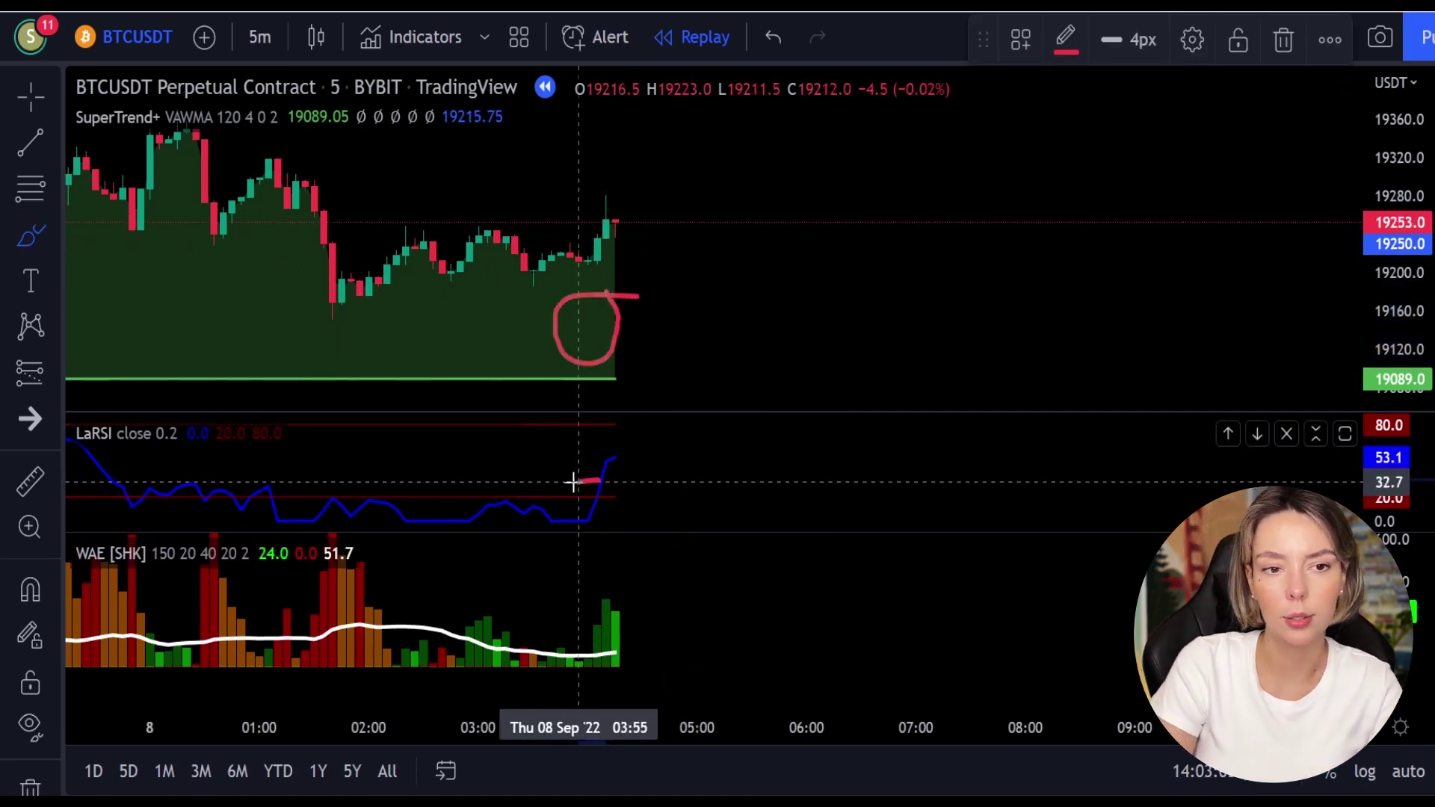
{"action": "left_click_drag", "start_coordinate": [589, 482], "coordinate": [589, 482]}
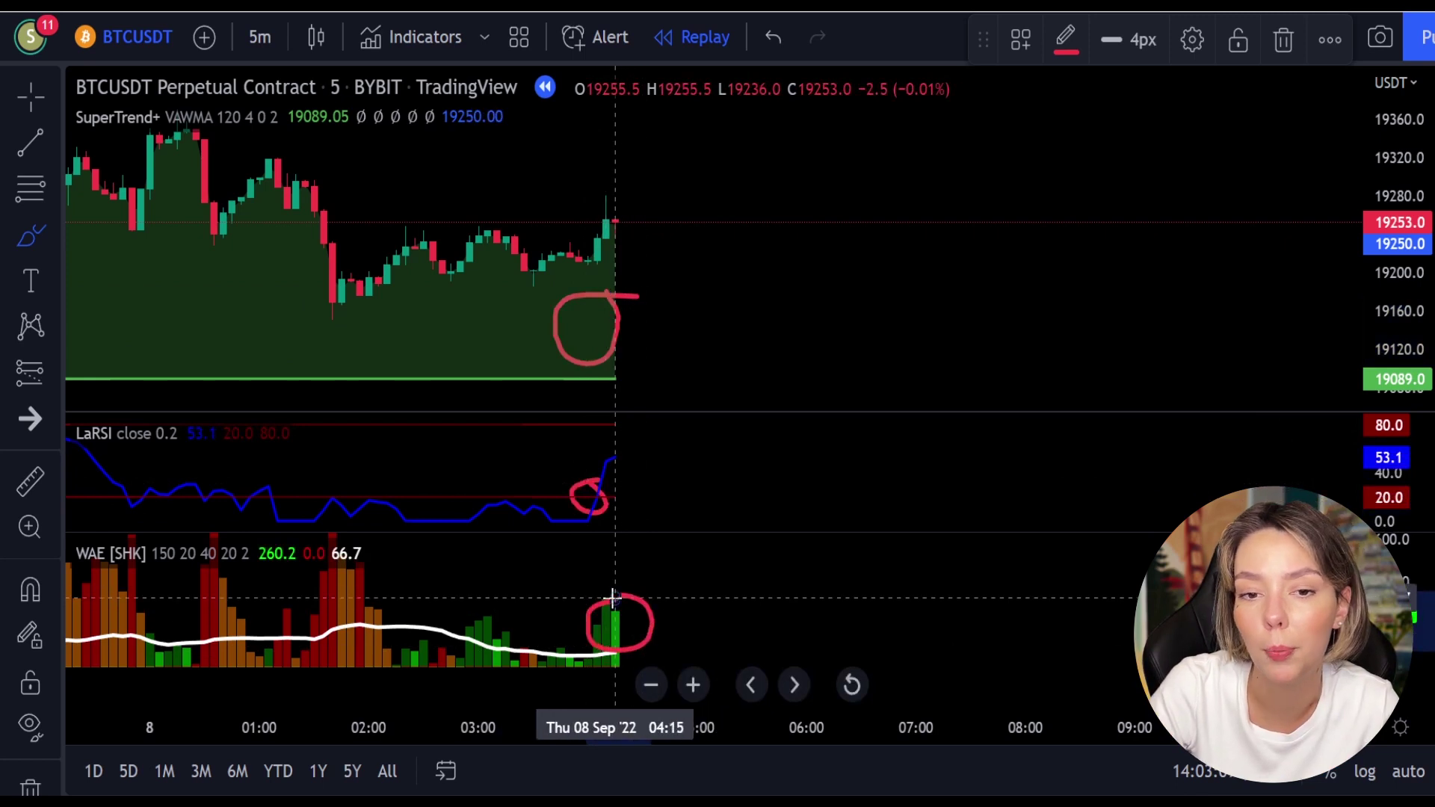
{"action": "key", "text": "ctrl+z"}
{"action": "key", "text": "ctrl+z"}
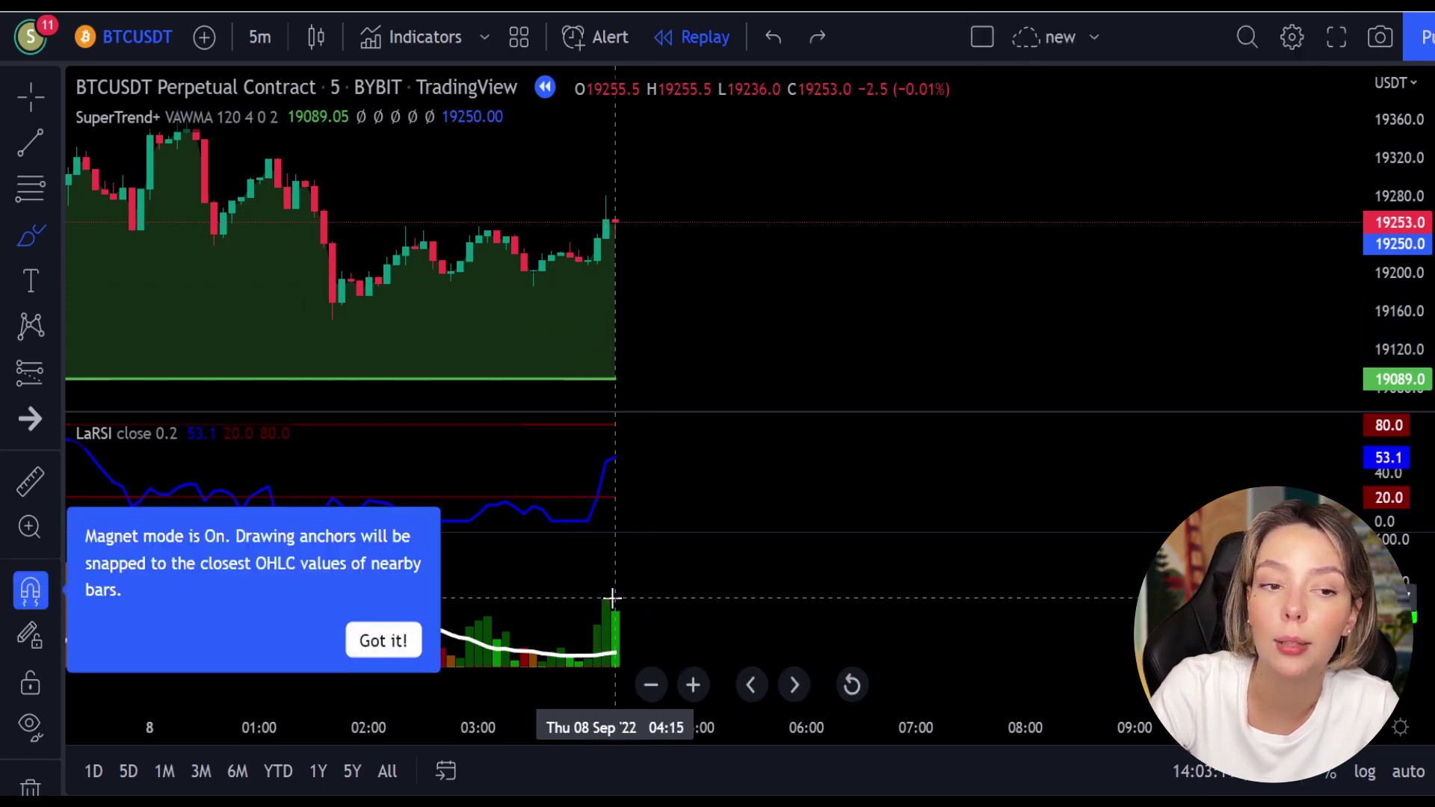
Step: Place a long position at the last candle with a lower stop and a longer box
{"action": "left_click", "coordinate": [43, 375]}
{"action": "left_click", "coordinate": [121, 357]}
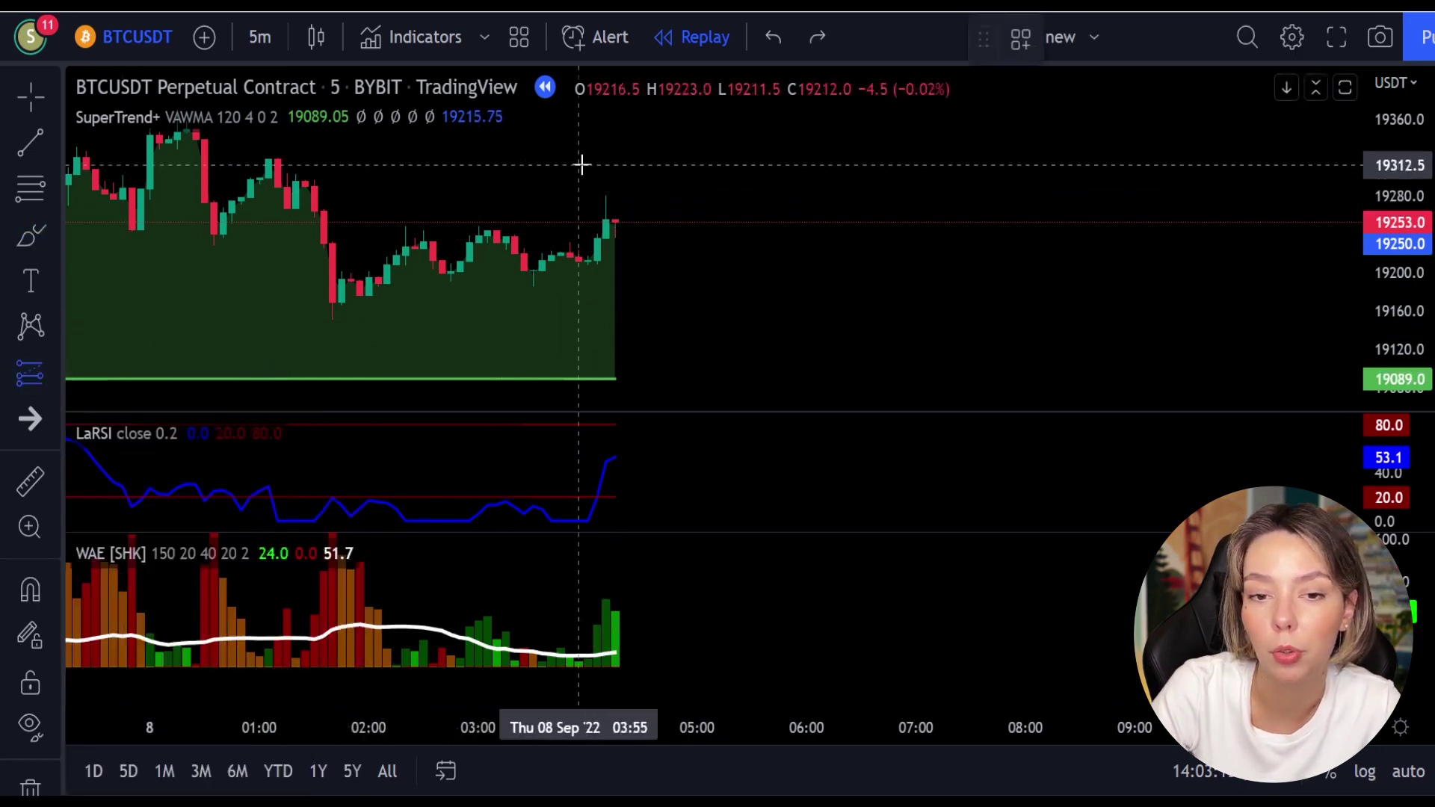
{"action": "left_click", "coordinate": [617, 223]}
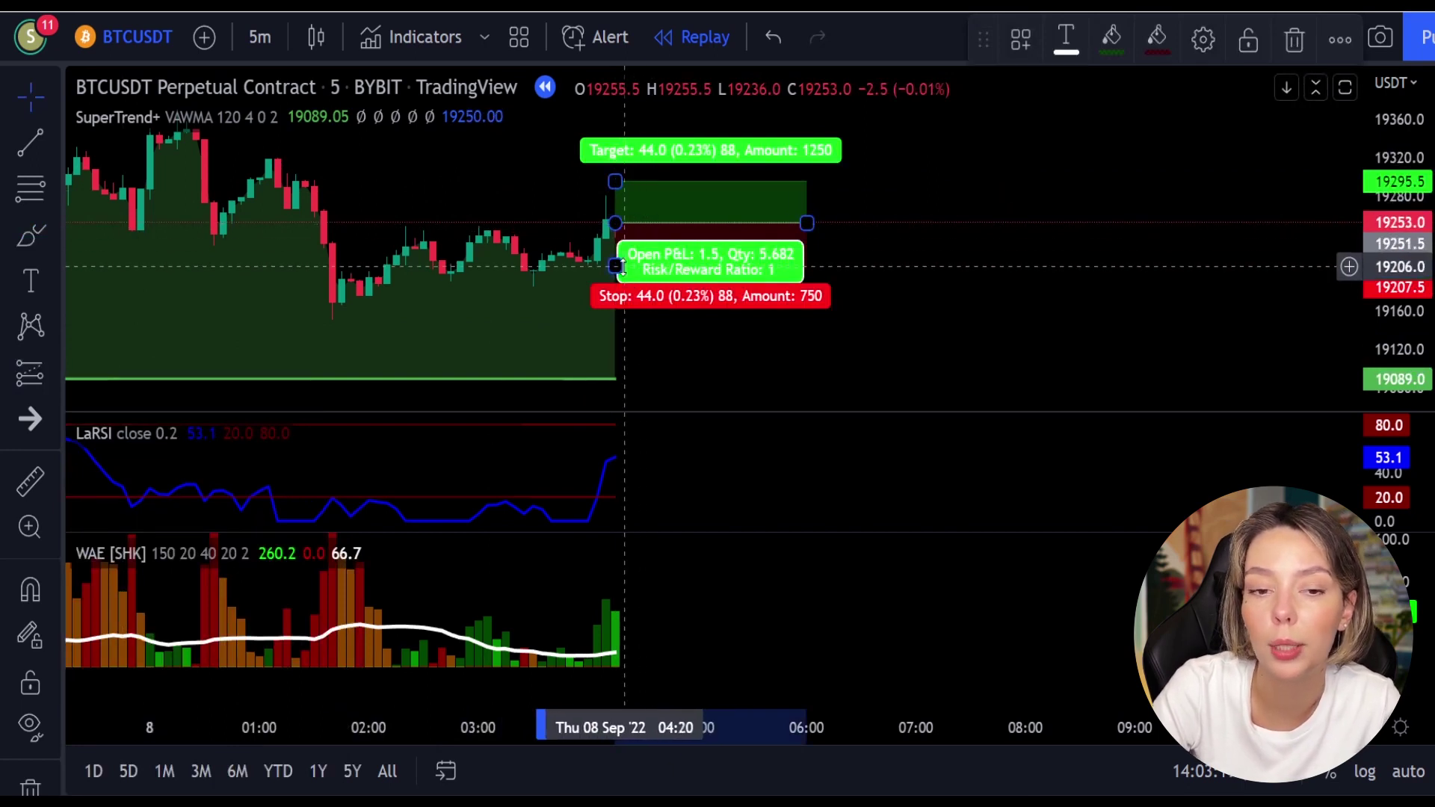
{"action": "mouse_move", "coordinate": [618, 267]}
{"action": "left_mouse_down"}
{"action": "mouse_move", "coordinate": [618, 301]}
{"action": "mouse_move", "coordinate": [629, 218]}
{"action": "left_mouse_up"}
{"action": "left_click", "coordinate": [879, 277]}
{"action": "left_click_drag", "start_coordinate": [806, 320], "coordinate": [1027, 295]}
{"action": "left_click", "coordinate": [1148, 241]}
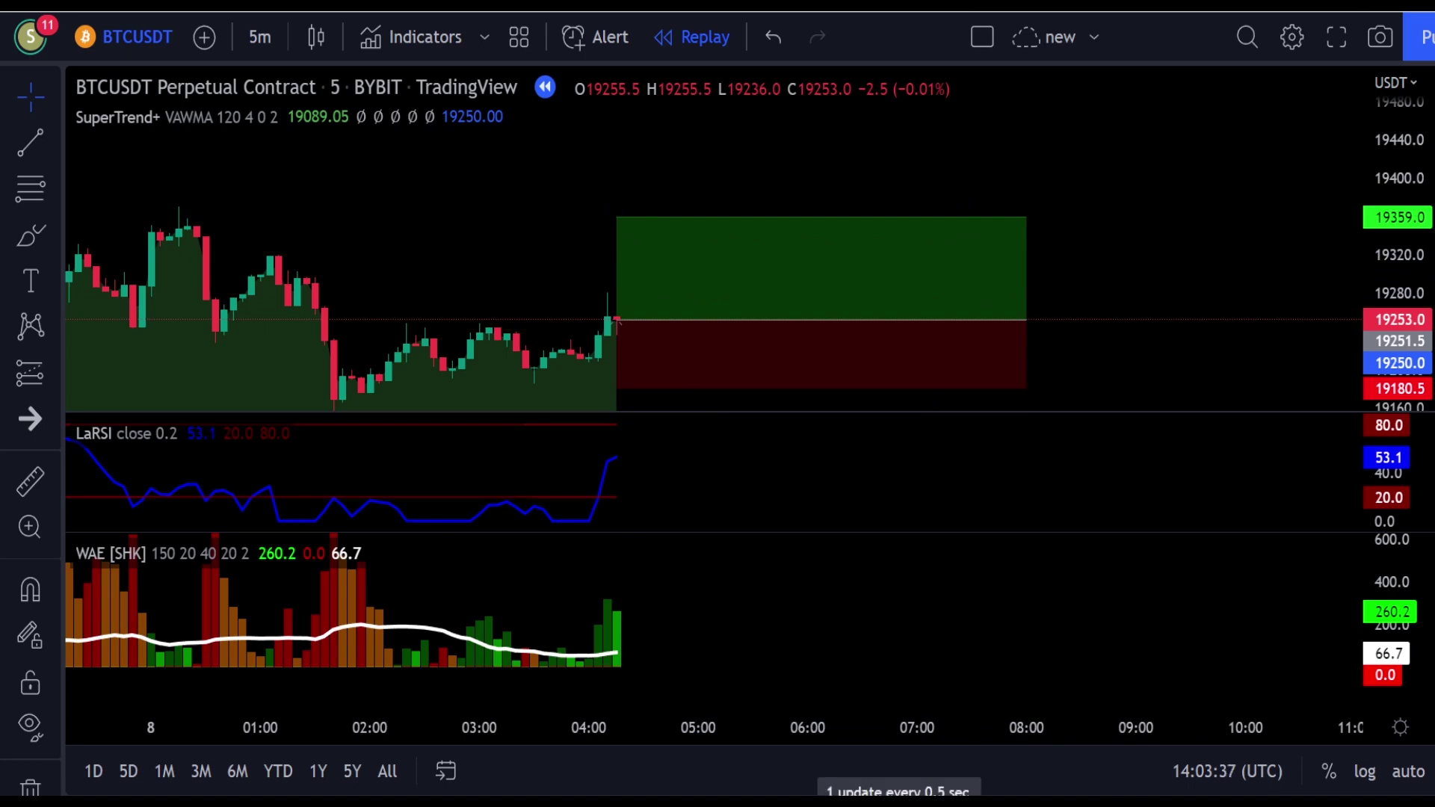
Step: Replay briefly forward to 13 September, then shorten the long position box
{"action": "left_click", "coordinate": [629, 796]}
{"action": "left_click", "coordinate": [630, 796]}
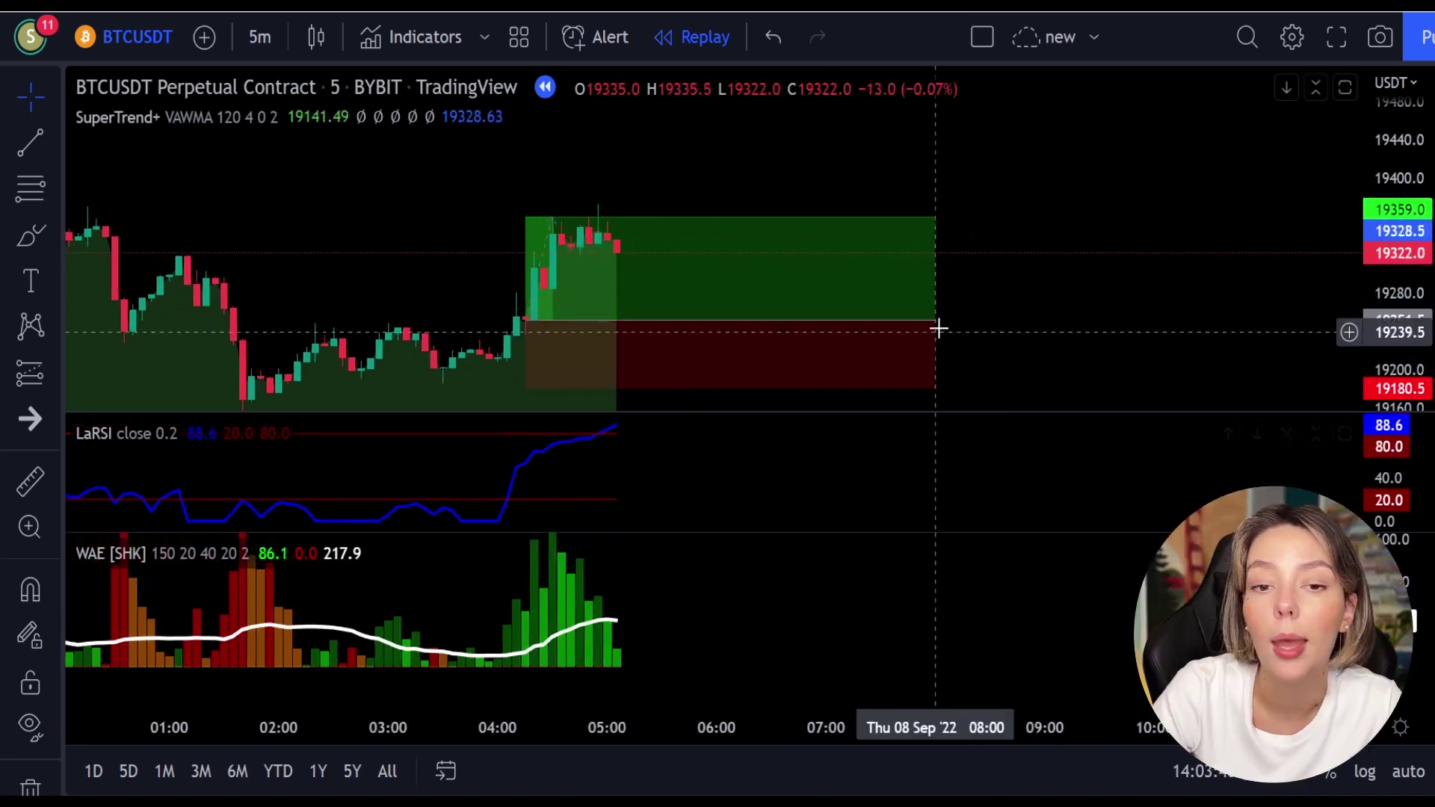
{"action": "left_click_drag", "start_coordinate": [940, 307], "coordinate": [555, 362]}
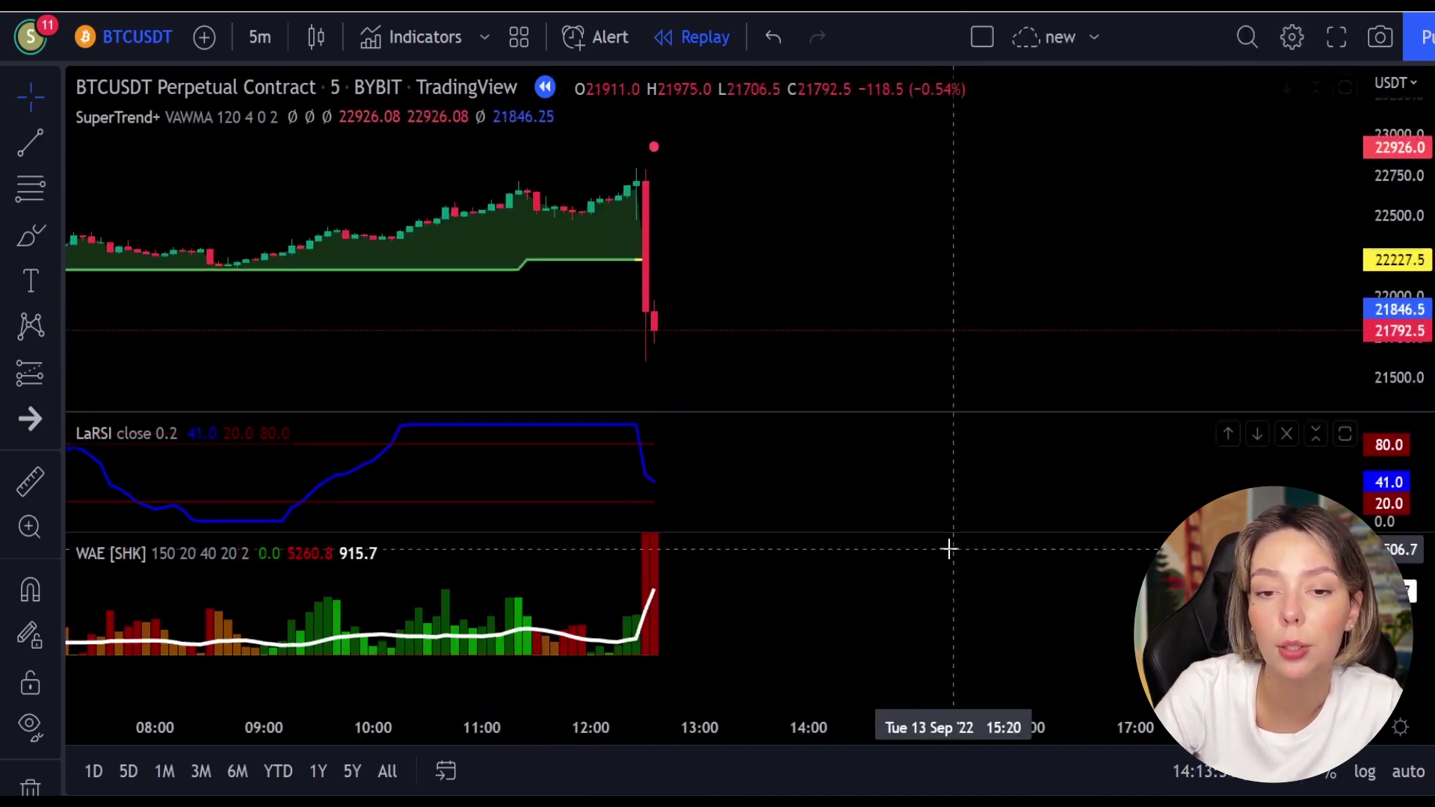
Step: Circle the LaRSI peak, last red WAE bars and the latest candle's top wick
{"action": "mouse_move", "coordinate": [660, 439]}
{"action": "left_mouse_down"}
{"action": "mouse_move", "coordinate": [612, 448]}
{"action": "mouse_move", "coordinate": [662, 449]}
{"action": "left_mouse_up"}
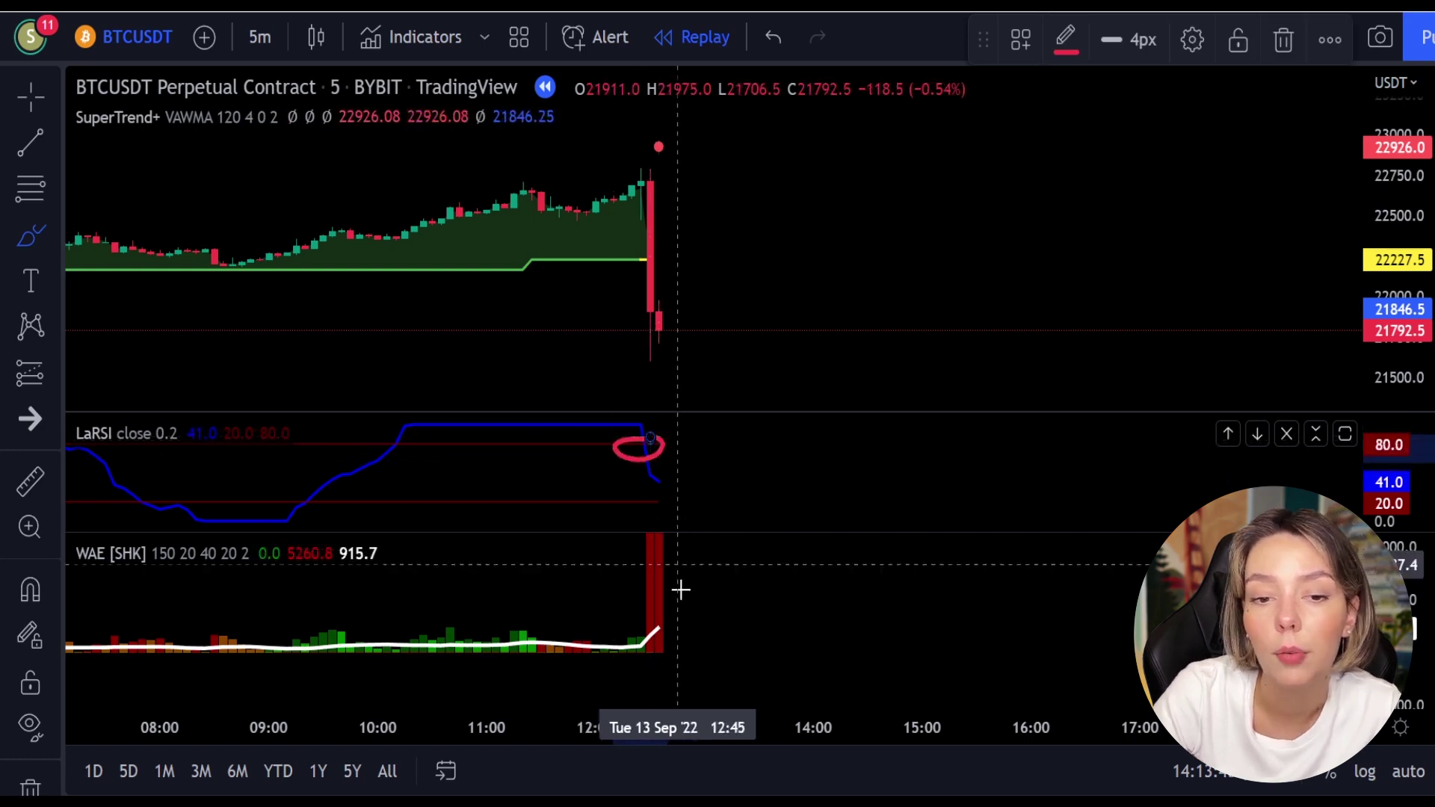
{"action": "mouse_move", "coordinate": [689, 561]}
{"action": "left_mouse_down"}
{"action": "mouse_move", "coordinate": [609, 567]}
{"action": "mouse_move", "coordinate": [667, 632]}
{"action": "left_mouse_up"}
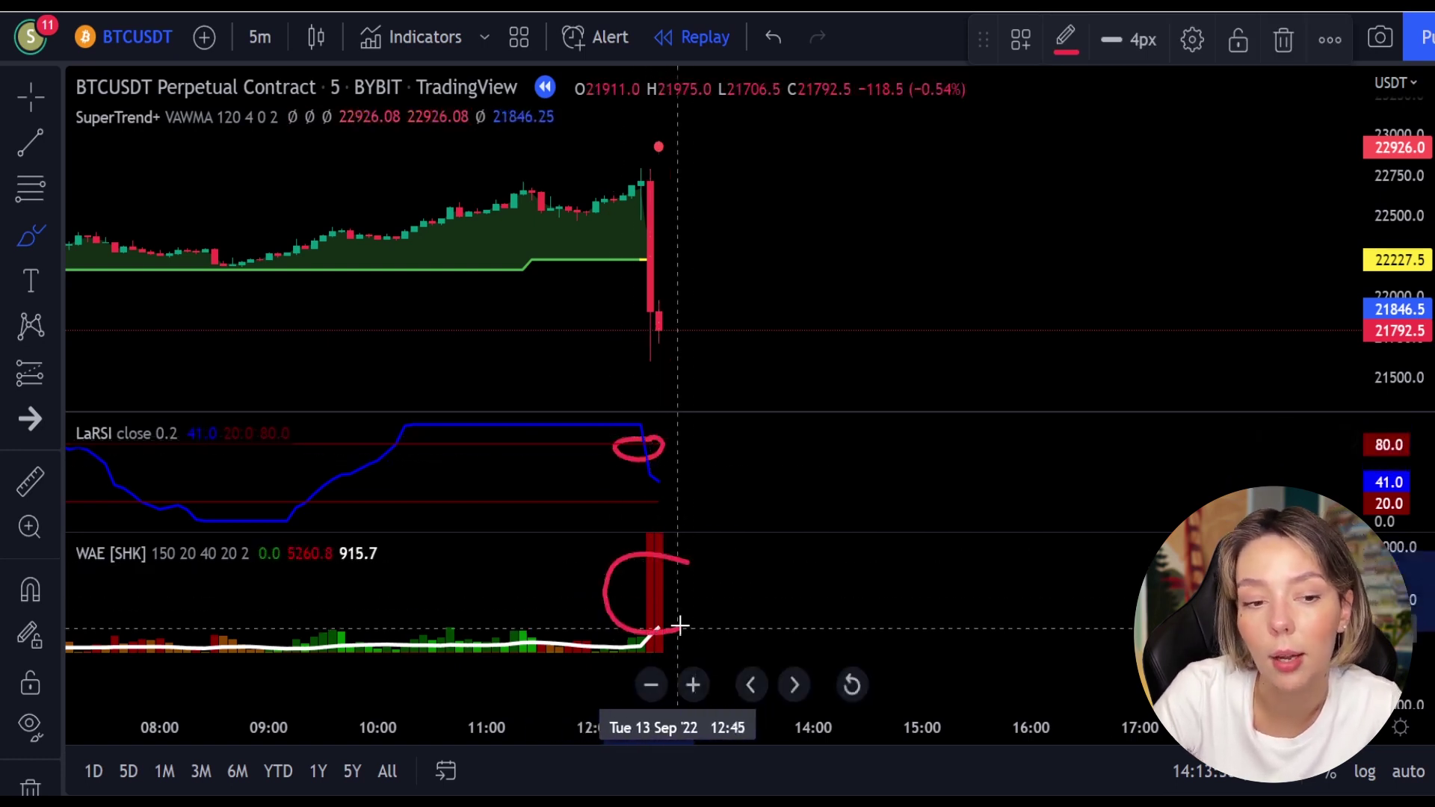
{"action": "mouse_move", "coordinate": [687, 139]}
{"action": "left_mouse_down"}
{"action": "mouse_move", "coordinate": [635, 146]}
{"action": "mouse_move", "coordinate": [673, 193]}
{"action": "mouse_move", "coordinate": [704, 151]}
{"action": "left_mouse_up"}
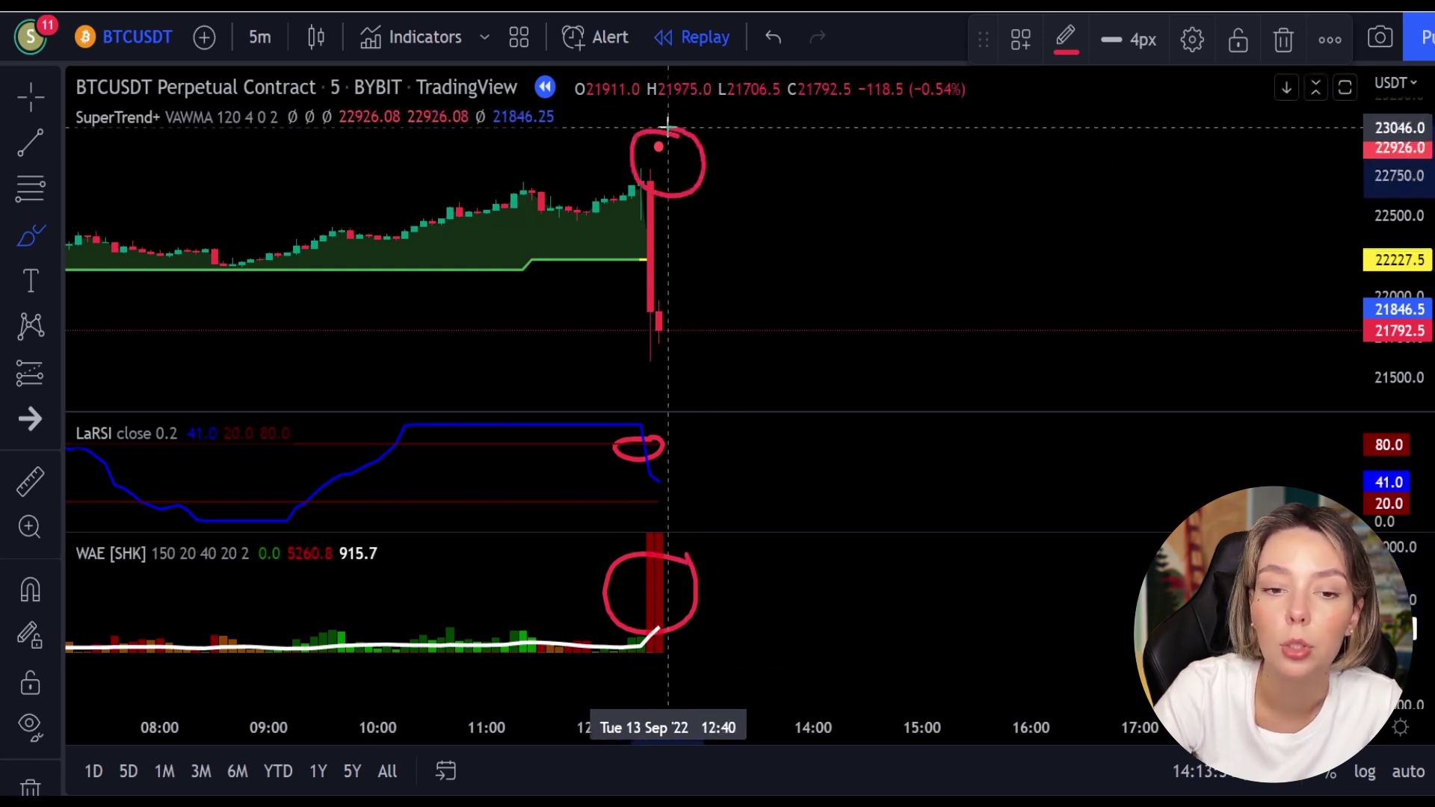
{"action": "key", "text": "ctrl+z"}
{"action": "key", "text": "ctrl+z"}
{"action": "key", "text": "ctrl+z"}
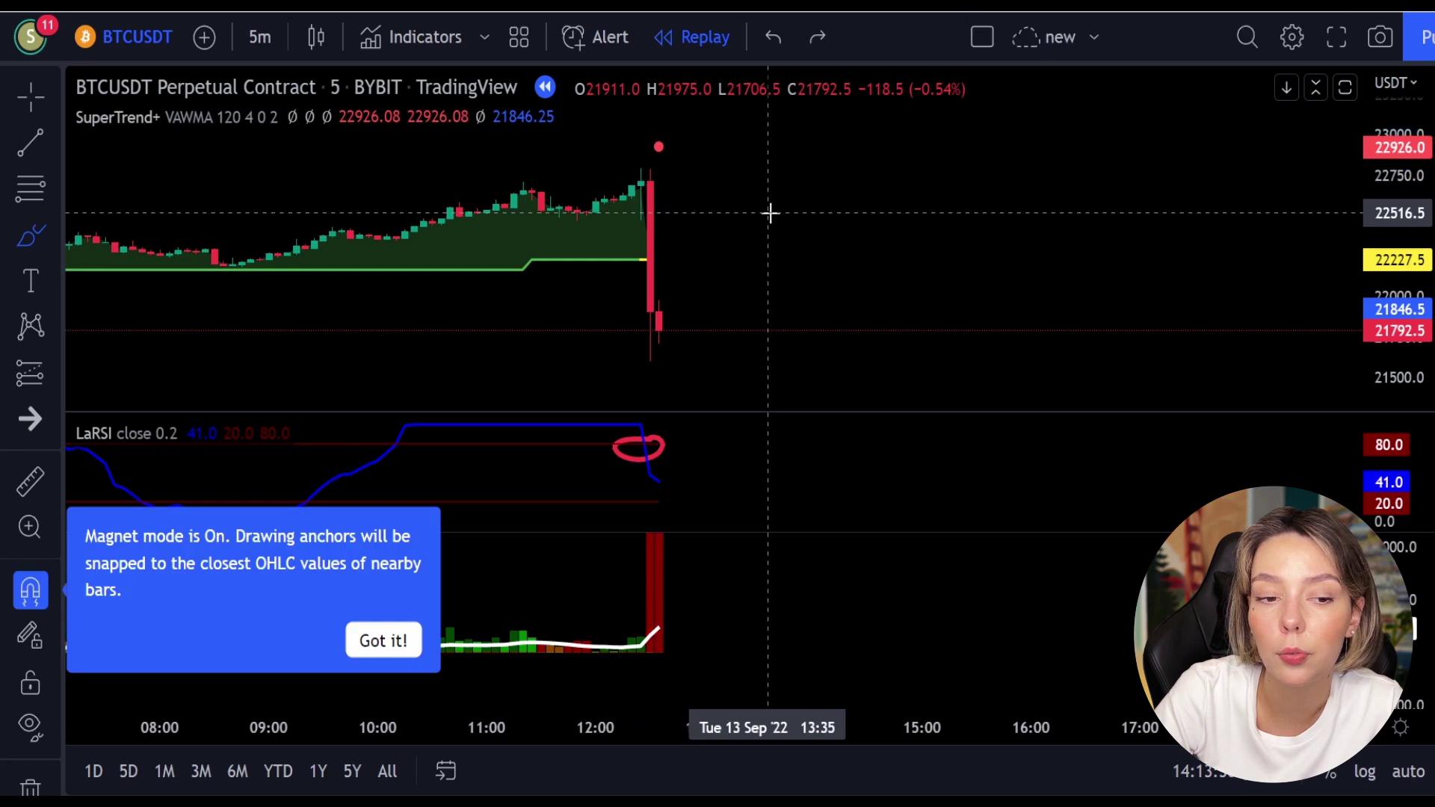
Step: Place a short at the 13 Sep spike with the stop above it, a lower target and wider box
{"action": "left_click", "coordinate": [34, 383]}
{"action": "left_click", "coordinate": [160, 408]}
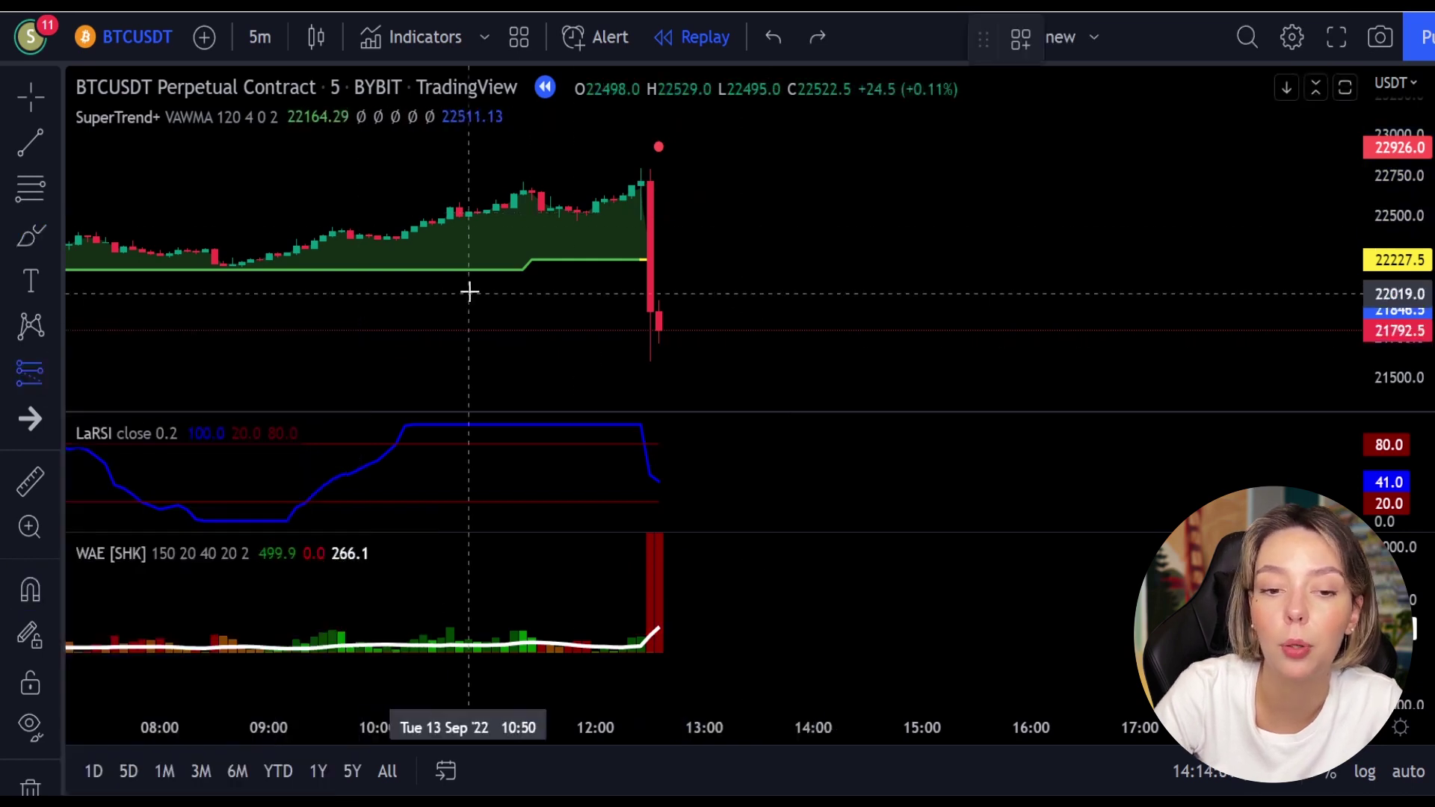
{"action": "left_click", "coordinate": [658, 328]}
{"action": "left_click_drag", "start_coordinate": [658, 288], "coordinate": [658, 163]}
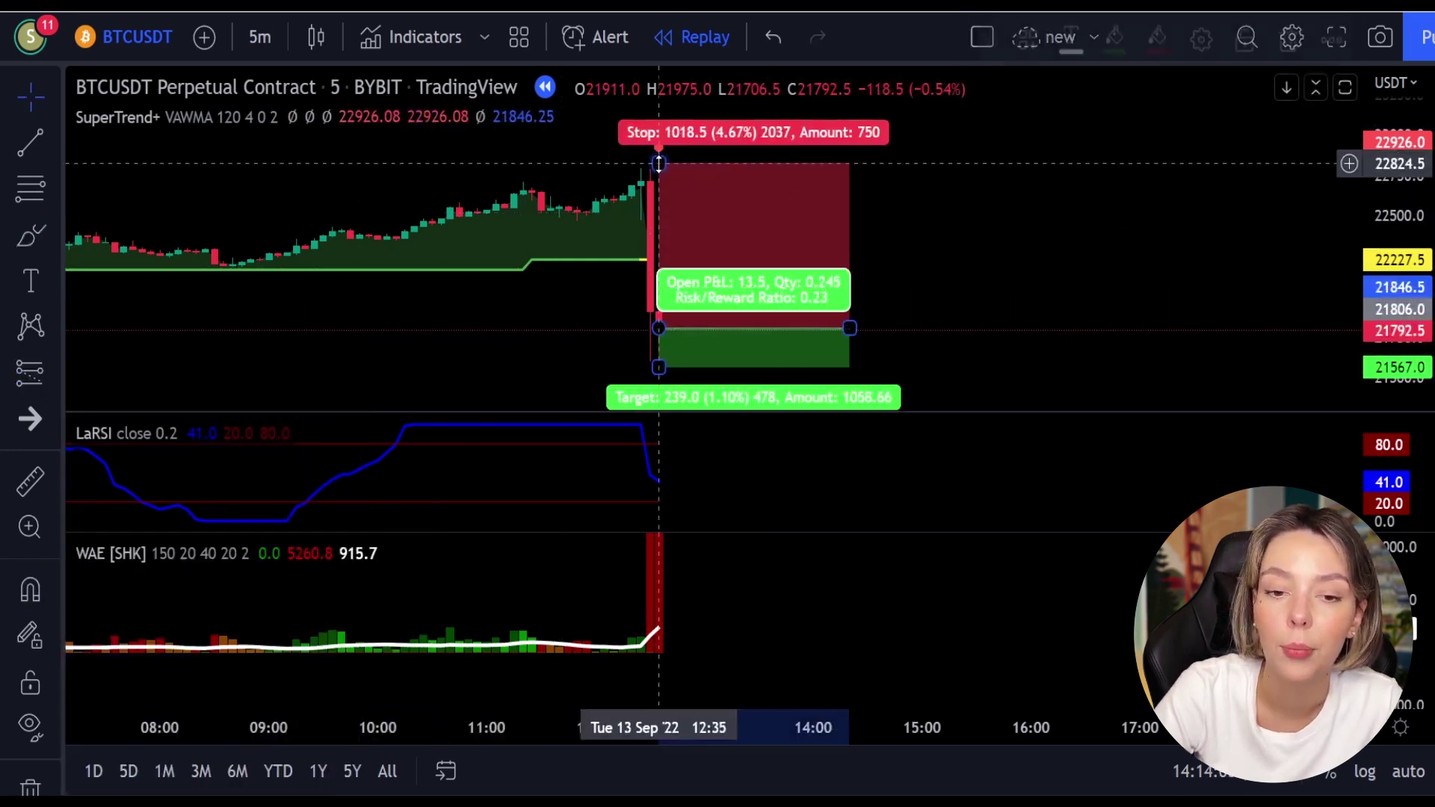
{"action": "left_click_drag", "start_coordinate": [658, 298], "coordinate": [669, 387]}
{"action": "left_click_drag", "start_coordinate": [839, 204], "coordinate": [1362, 189]}
{"action": "left_click_drag", "start_coordinate": [795, 356], "coordinate": [724, 378]}
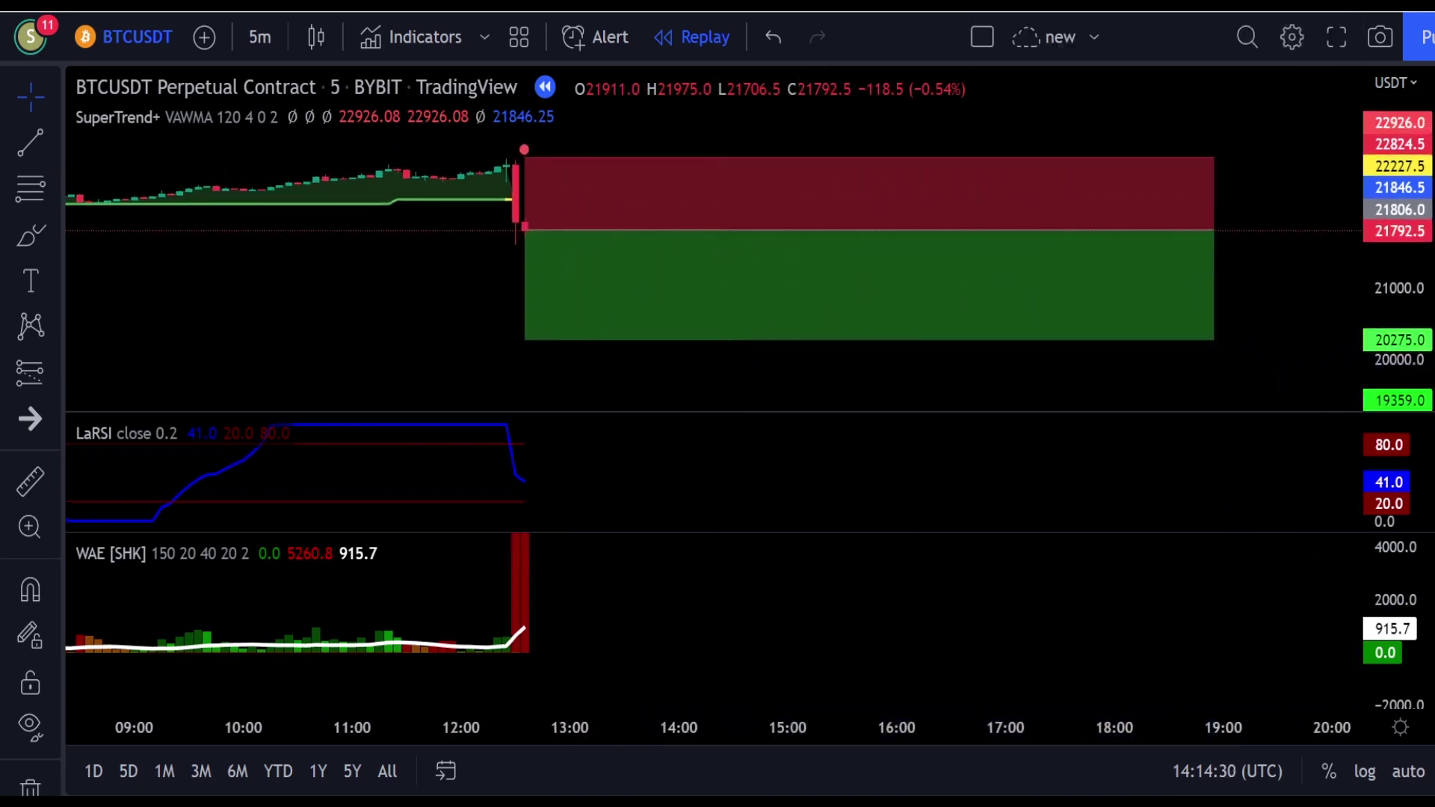
Step: Replay forward, adjust the box width, then pause and step one bar to 8 September
{"action": "key", "text": "shift+Down"}
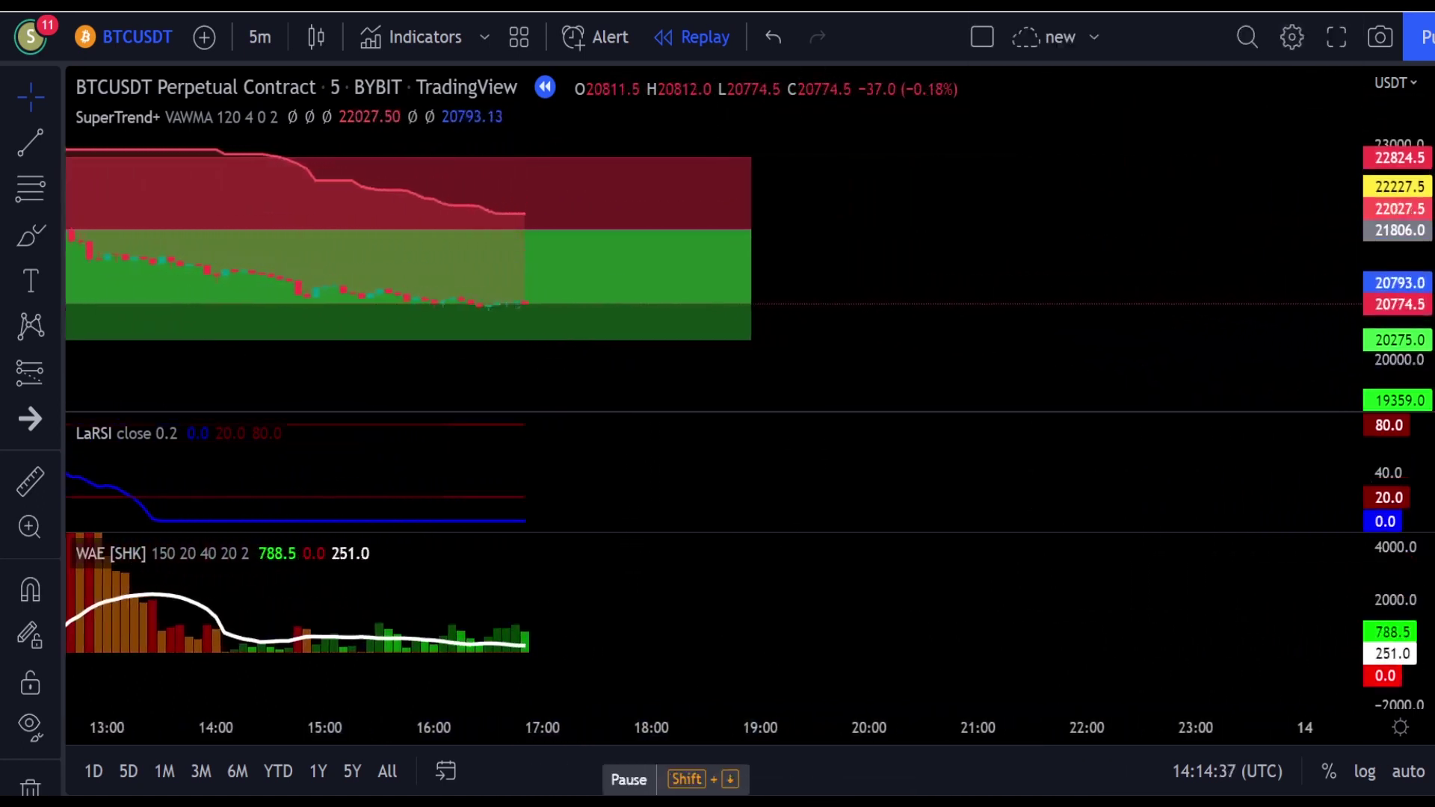
{"action": "left_click_drag", "start_coordinate": [606, 229], "coordinate": [1162, 187]}
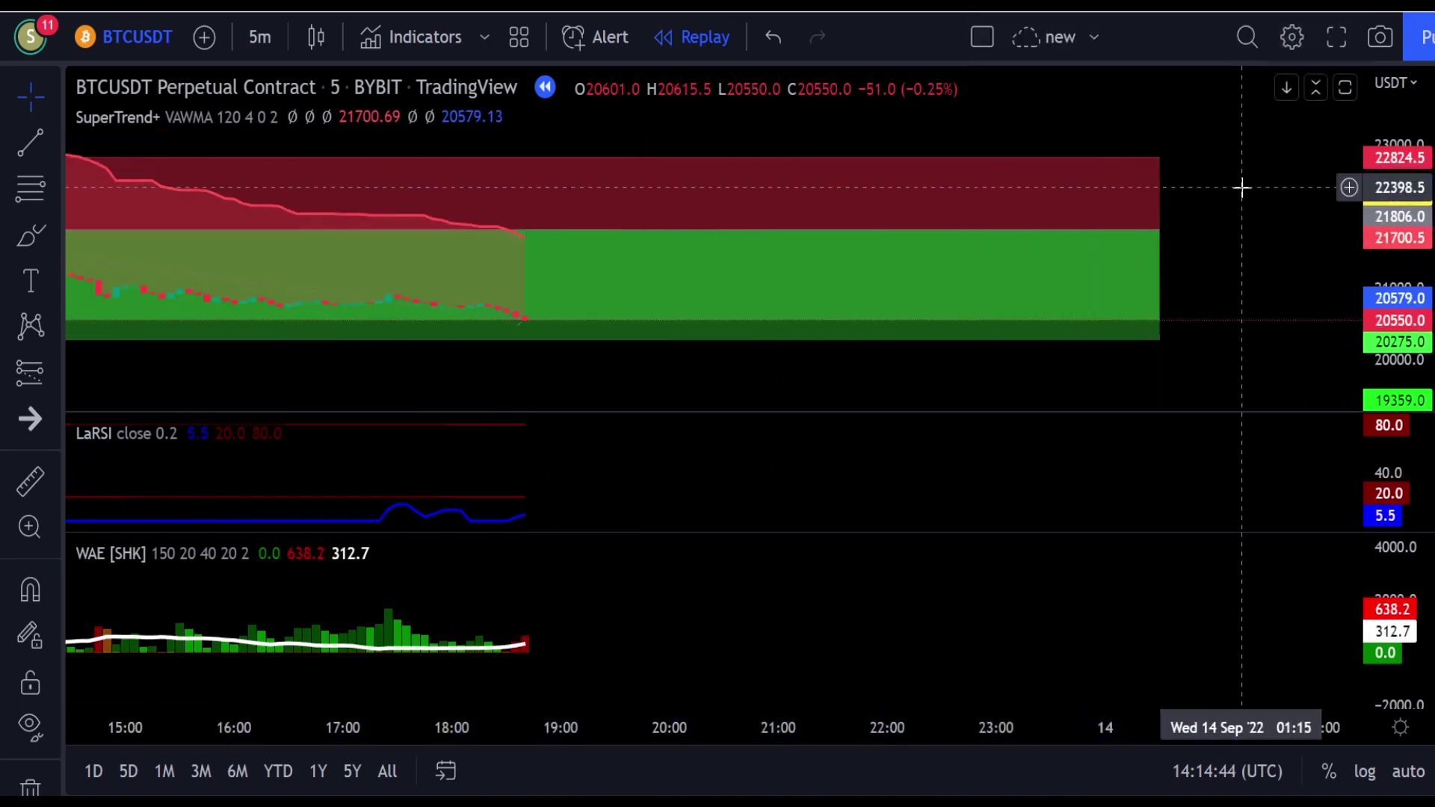
{"action": "left_click_drag", "start_coordinate": [1076, 224], "coordinate": [471, 270]}
{"action": "left_click_drag", "start_coordinate": [346, 384], "coordinate": [676, 352]}
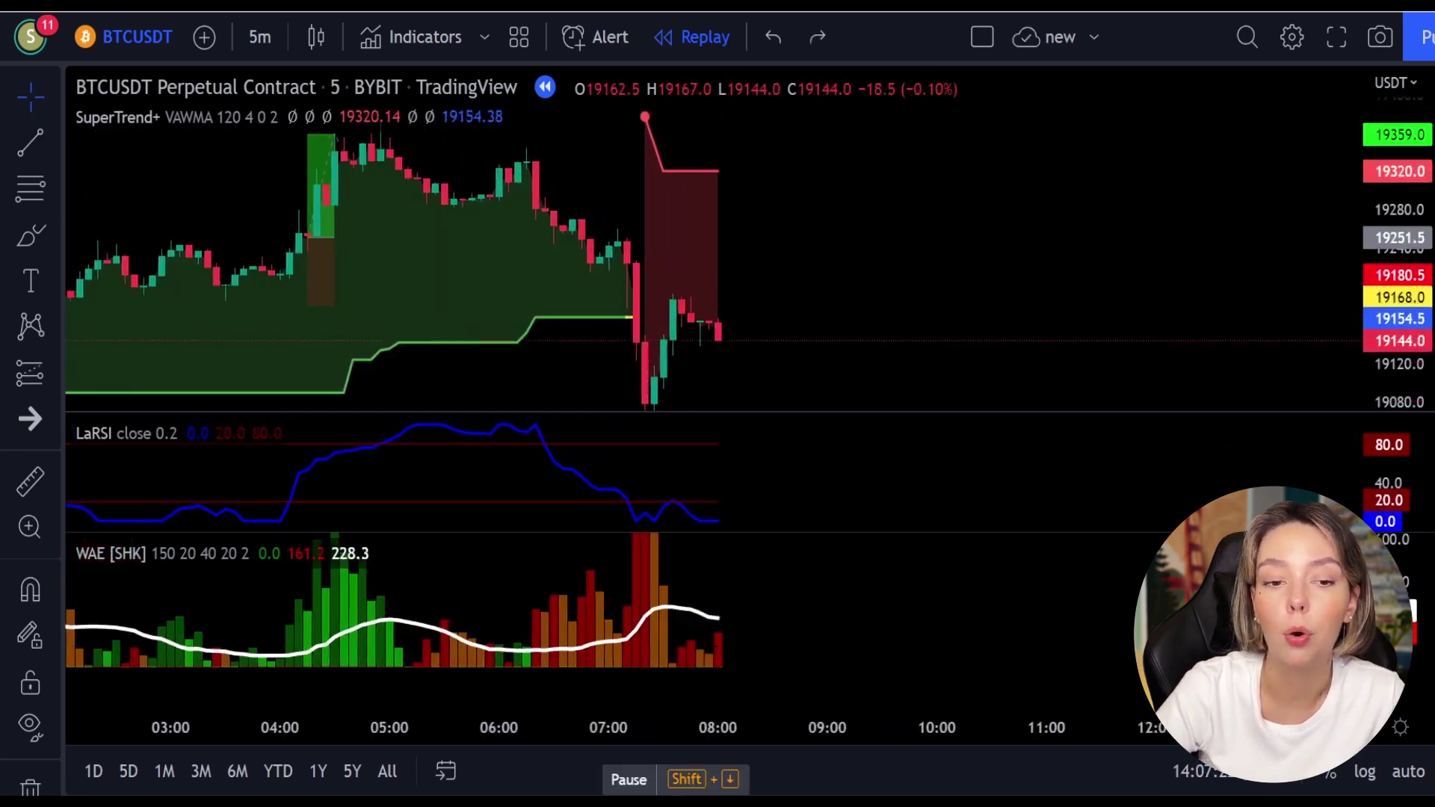
{"action": "key", "text": "shift+Down"}
{"action": "key", "text": "shift+Right"}
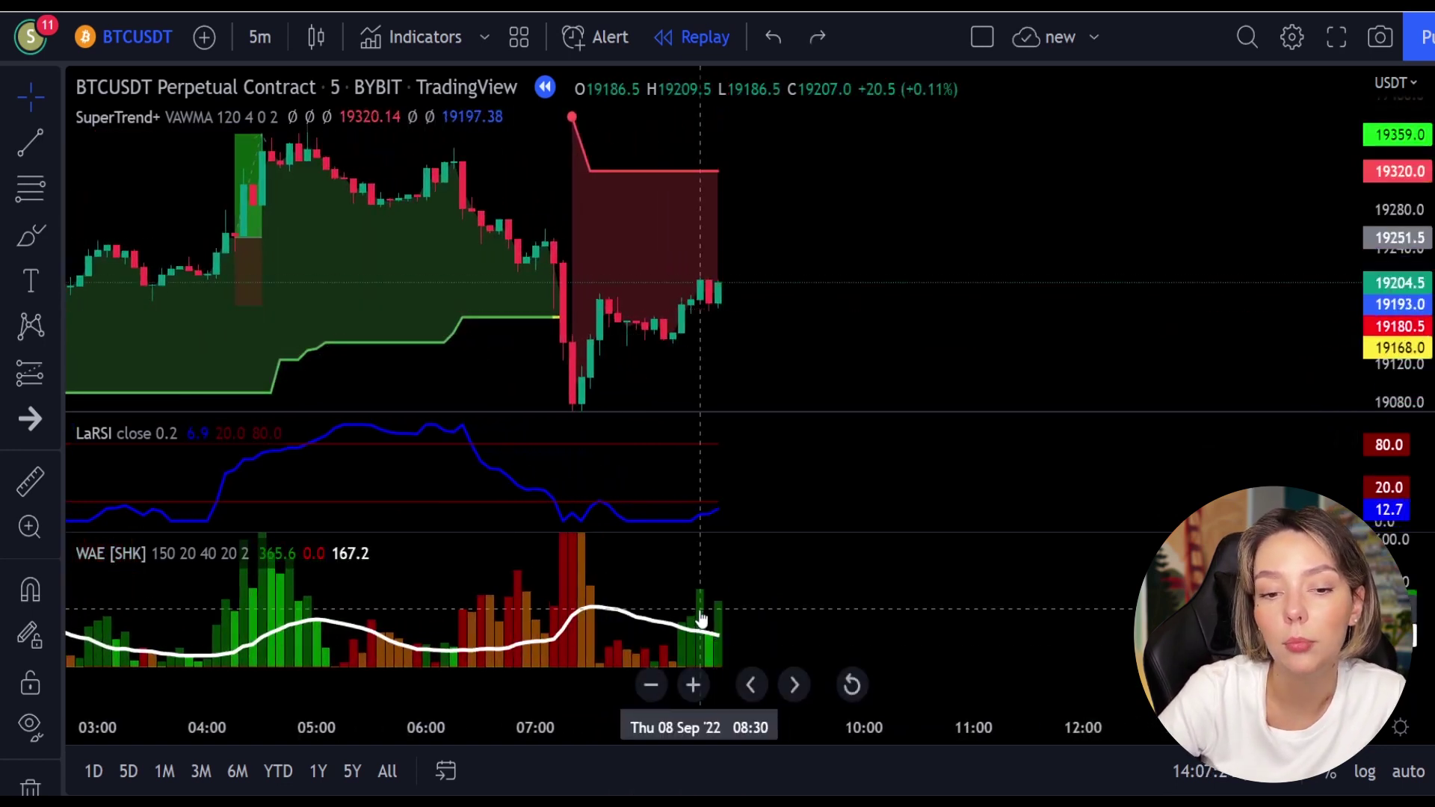